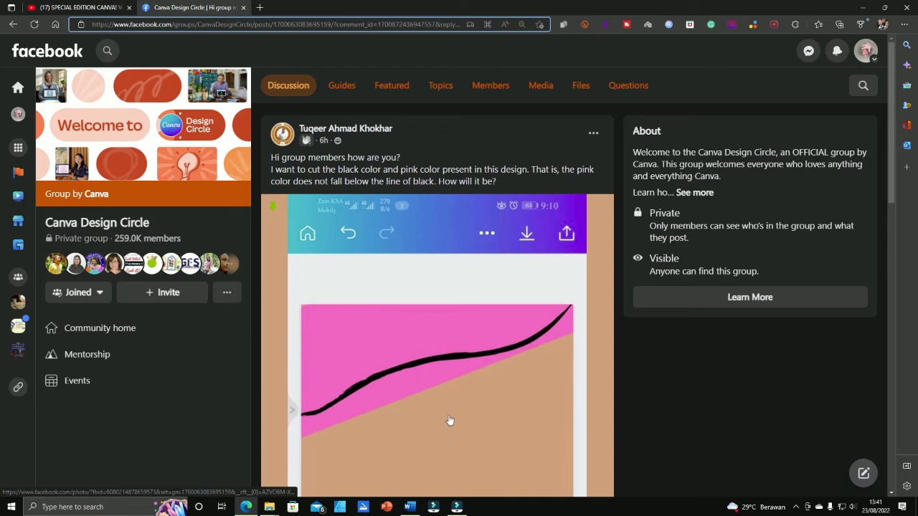
Highlight the post's question about the black line and open the comment image comparing Answers 1–3
{"action": "mouse_move", "coordinate": [317, 135]}
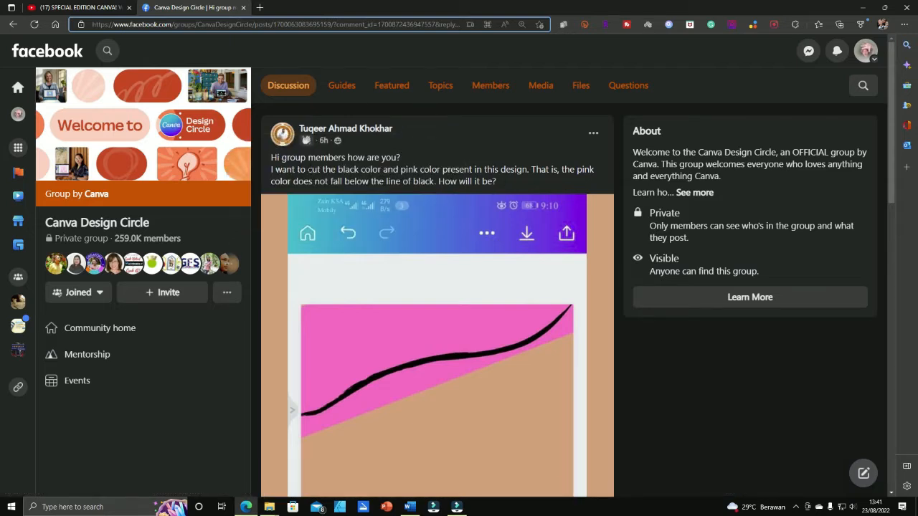
{"action": "left_click_drag", "start_coordinate": [271, 170], "coordinate": [431, 181]}
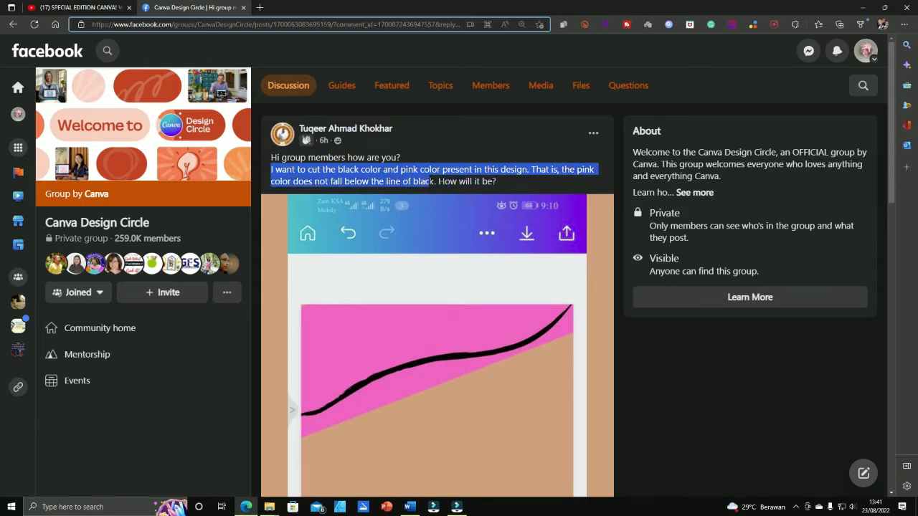
{"action": "scroll", "coordinate": [450, 246], "scroll_direction": "down", "scroll_amount": 3}
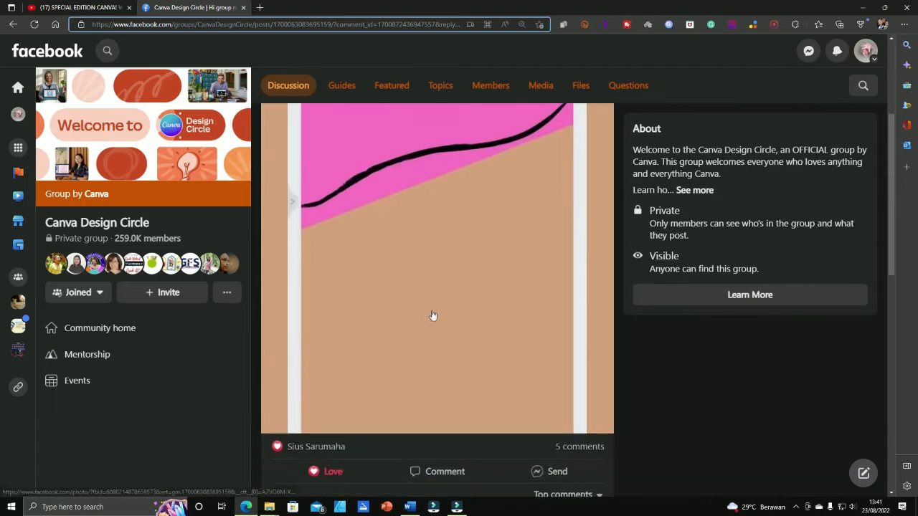
{"action": "scroll", "coordinate": [559, 439], "scroll_direction": "down", "scroll_amount": 3}
{"action": "left_click", "coordinate": [410, 403]}
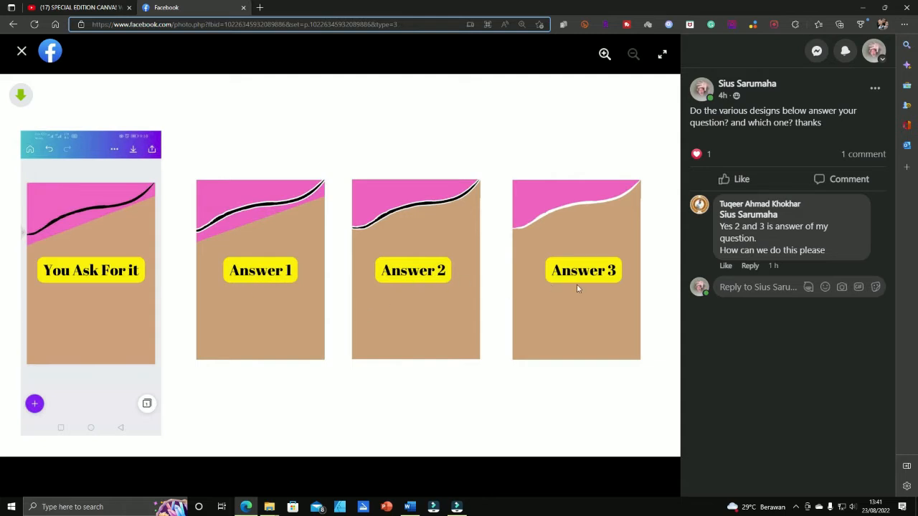
{"action": "left_click", "coordinate": [22, 51]}
{"action": "scroll", "coordinate": [419, 363], "scroll_direction": "down", "scroll_amount": 1}
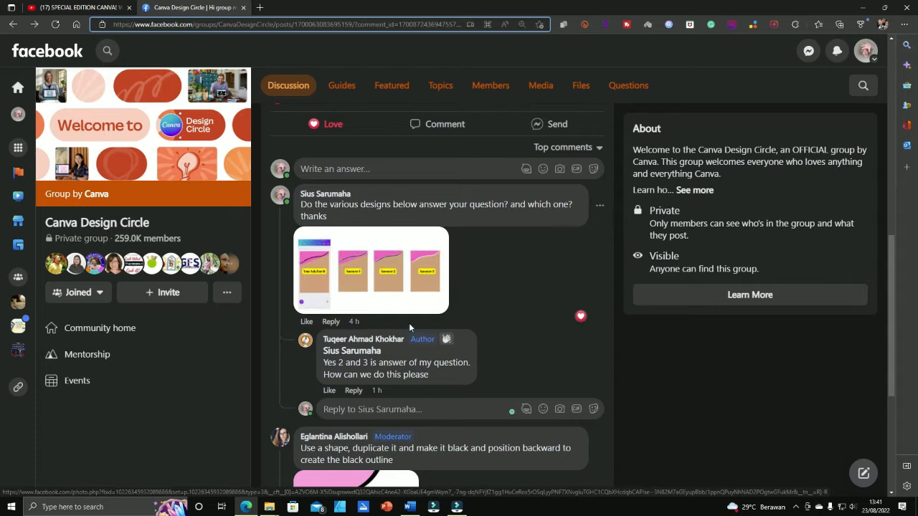
{"action": "scroll", "coordinate": [410, 328], "scroll_direction": "up", "scroll_amount": 3}
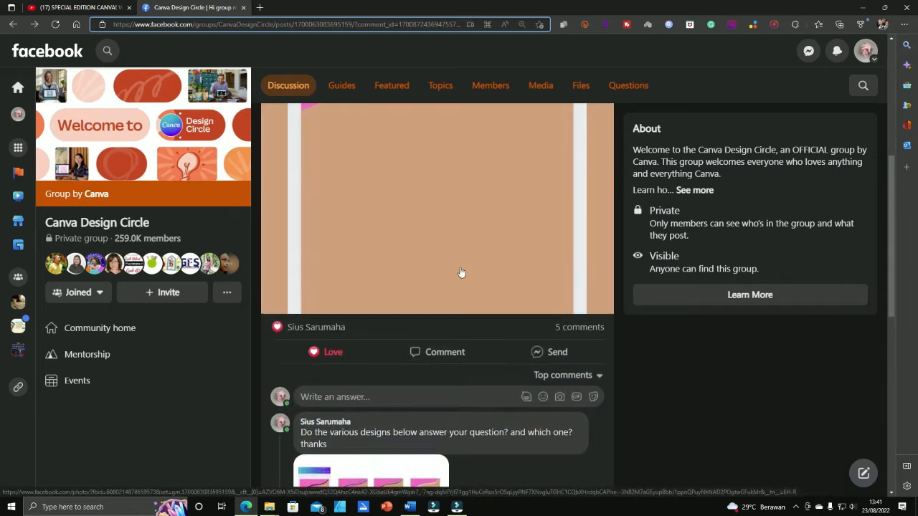
{"action": "scroll", "coordinate": [461, 274], "scroll_direction": "up", "scroll_amount": 4}
{"action": "scroll", "coordinate": [466, 281], "scroll_direction": "down", "scroll_amount": 1}
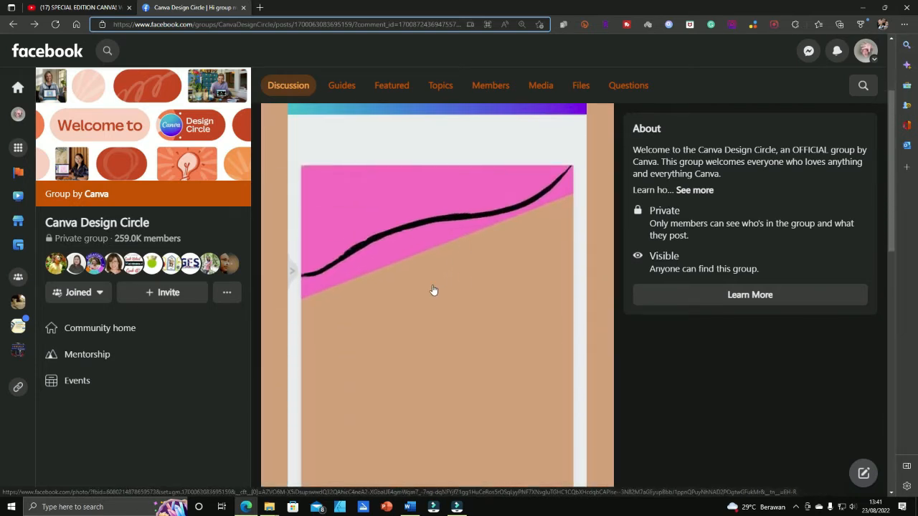
{"action": "scroll", "coordinate": [434, 290], "scroll_direction": "down", "scroll_amount": 4}
{"action": "scroll", "coordinate": [437, 287], "scroll_direction": "up", "scroll_amount": 1}
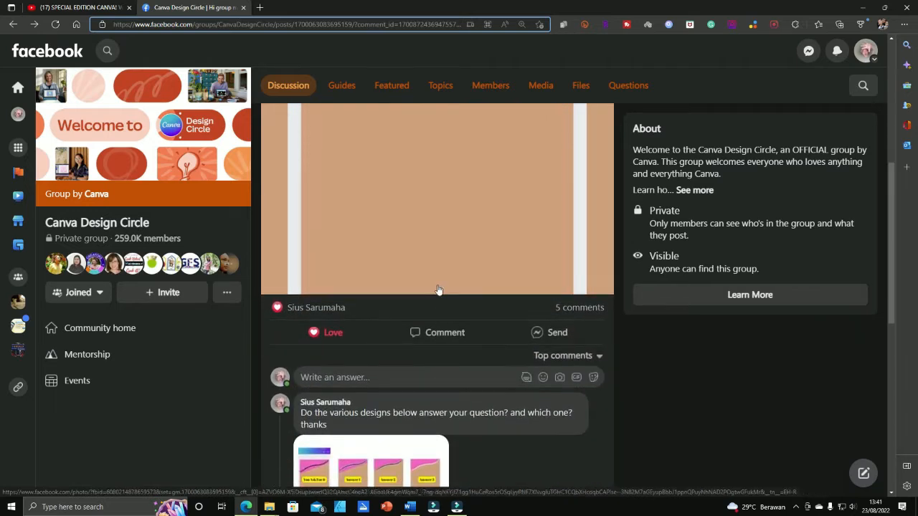
{"action": "scroll", "coordinate": [437, 289], "scroll_direction": "up", "scroll_amount": 5}
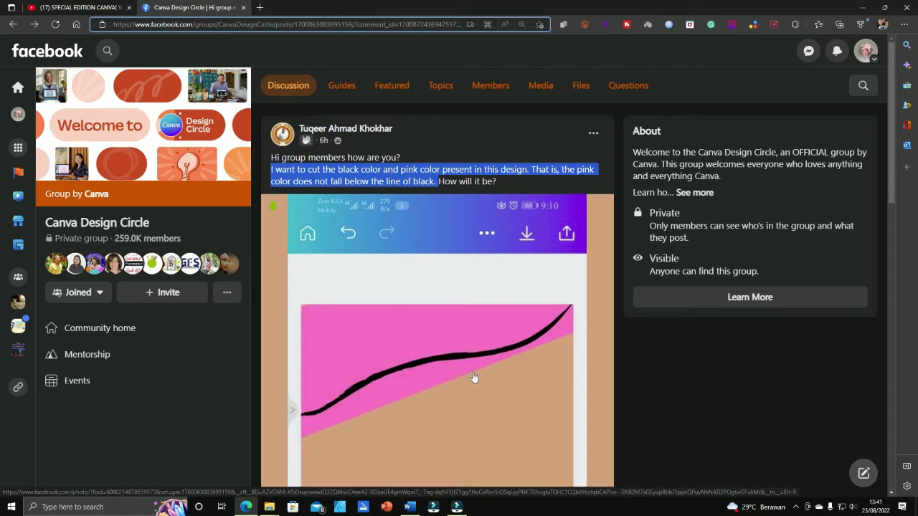
{"action": "scroll", "coordinate": [449, 376], "scroll_direction": "down", "scroll_amount": 8}
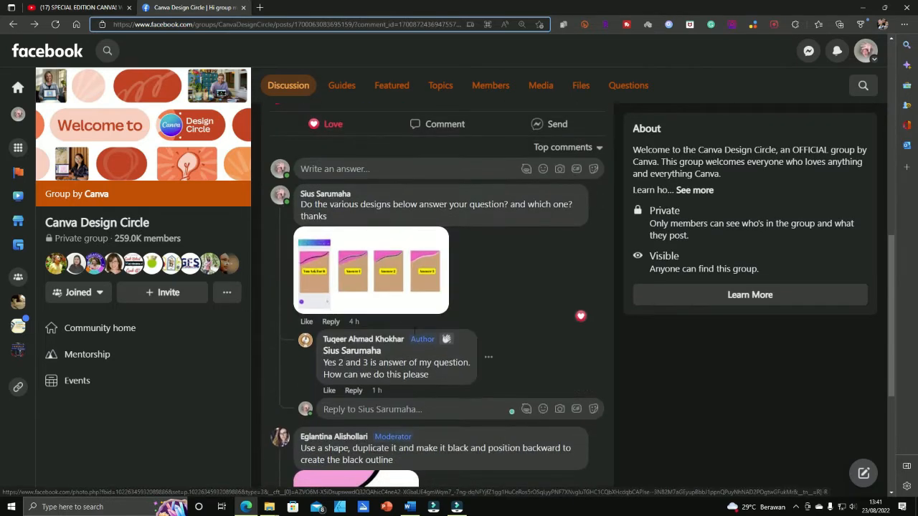
{"action": "scroll", "coordinate": [408, 317], "scroll_direction": "down", "scroll_amount": 3}
{"action": "scroll", "coordinate": [409, 317], "scroll_direction": "up", "scroll_amount": 3}
{"action": "left_click", "coordinate": [406, 274]}
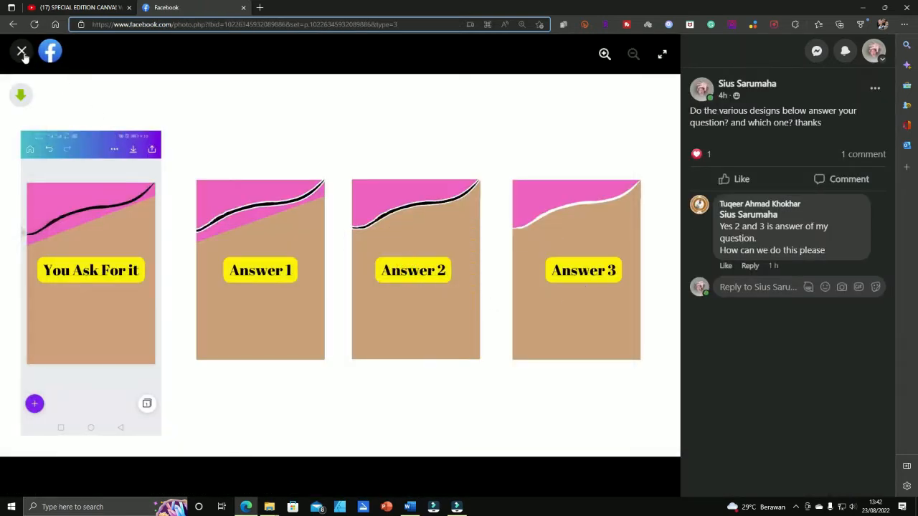
Go to canva.com in a new tab and open the You Ask For It design, selecting its phone screenshot
{"action": "left_click", "coordinate": [260, 8]}
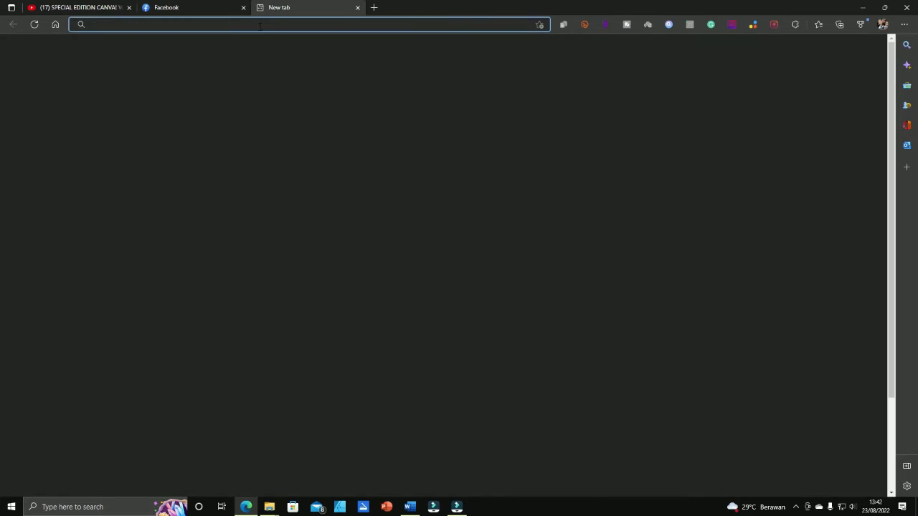
{"action": "left_click", "coordinate": [256, 24]}
{"action": "type", "text": "canva"}
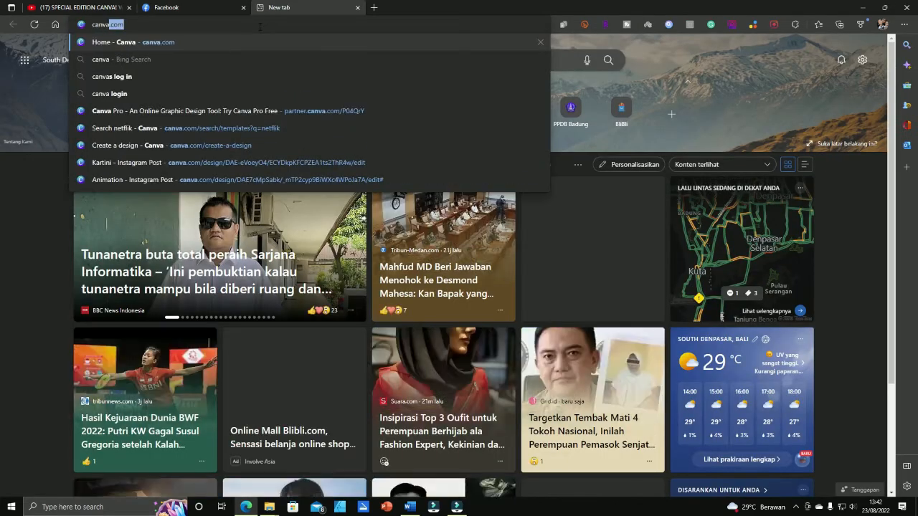
{"action": "key", "text": "Return"}
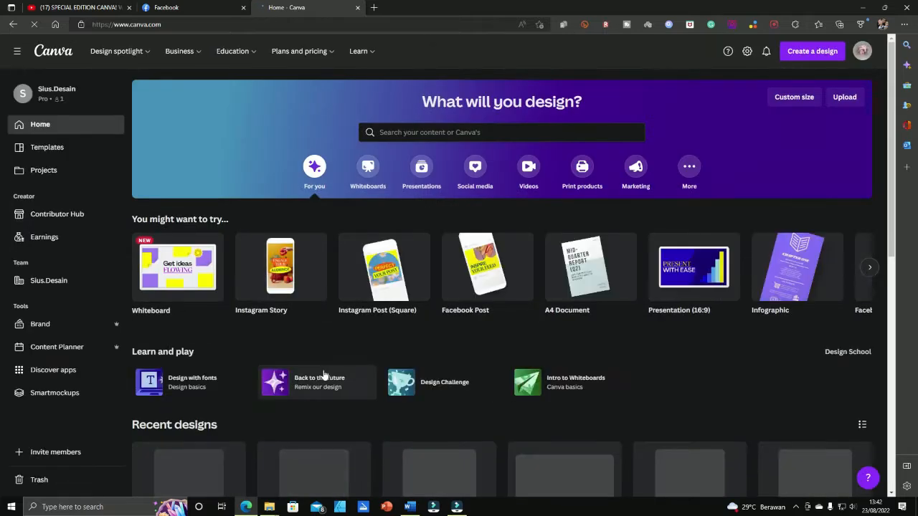
{"action": "scroll", "coordinate": [323, 375], "scroll_direction": "down", "scroll_amount": 2}
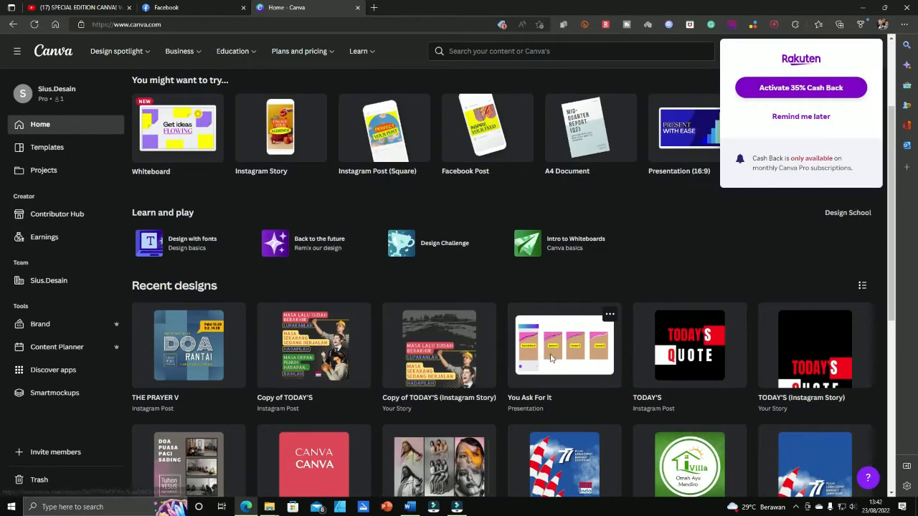
{"action": "left_click", "coordinate": [552, 358]}
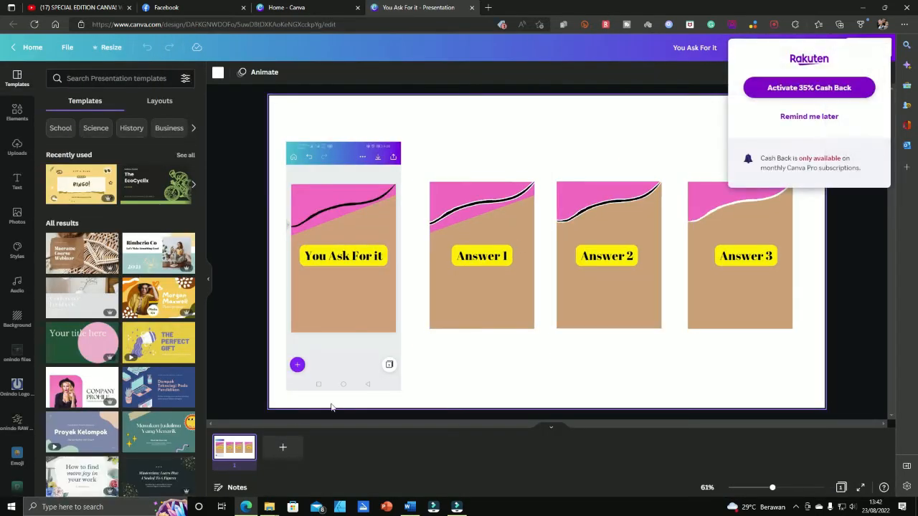
{"action": "left_click", "coordinate": [342, 209]}
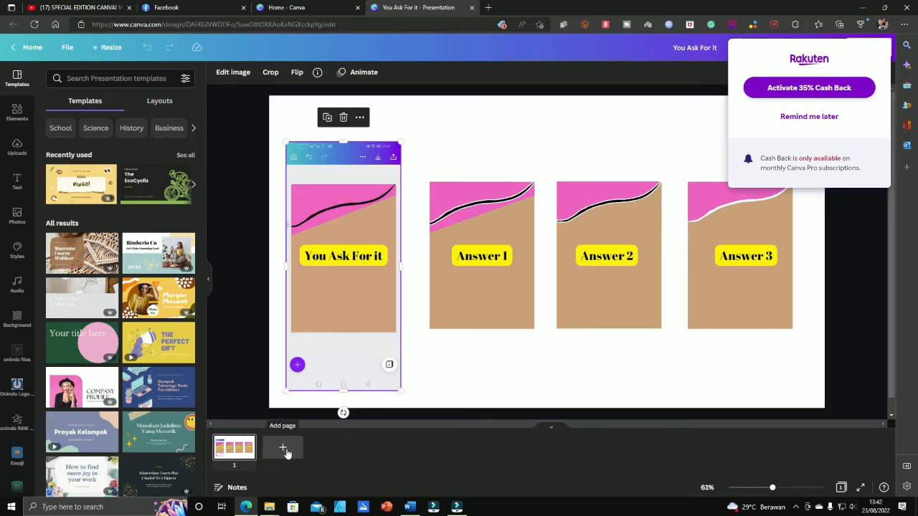
Add a blank page 2, then select the Answer 2 and Answer 3 cards on page 1
{"action": "left_click", "coordinate": [478, 301]}
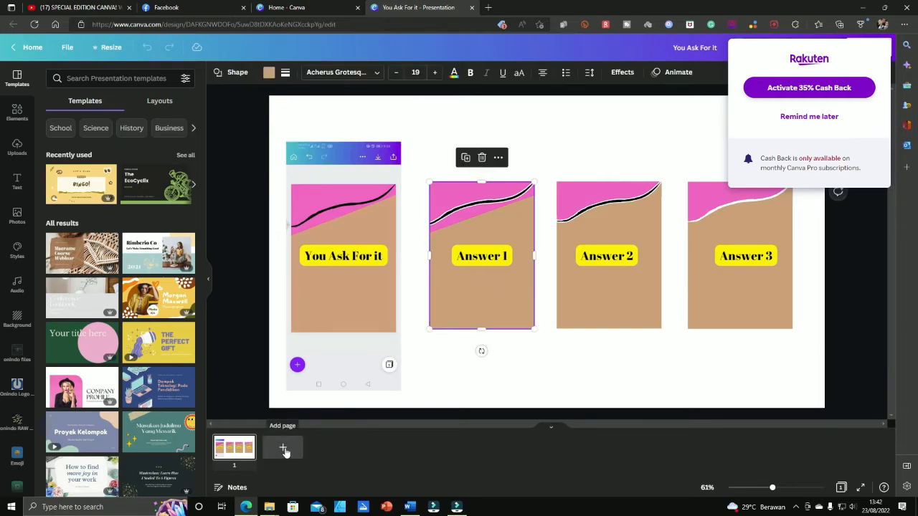
{"action": "left_click", "coordinate": [284, 449]}
{"action": "left_click", "coordinate": [231, 451]}
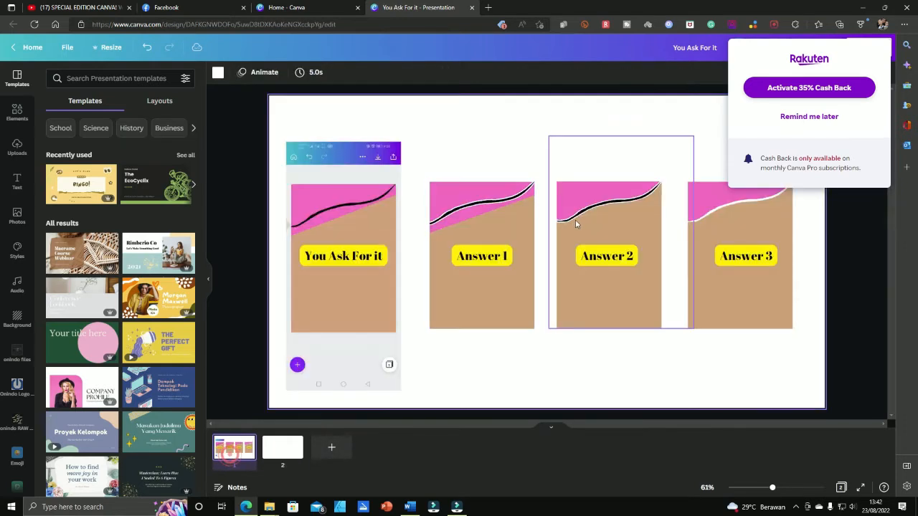
{"action": "left_click", "coordinate": [541, 130]}
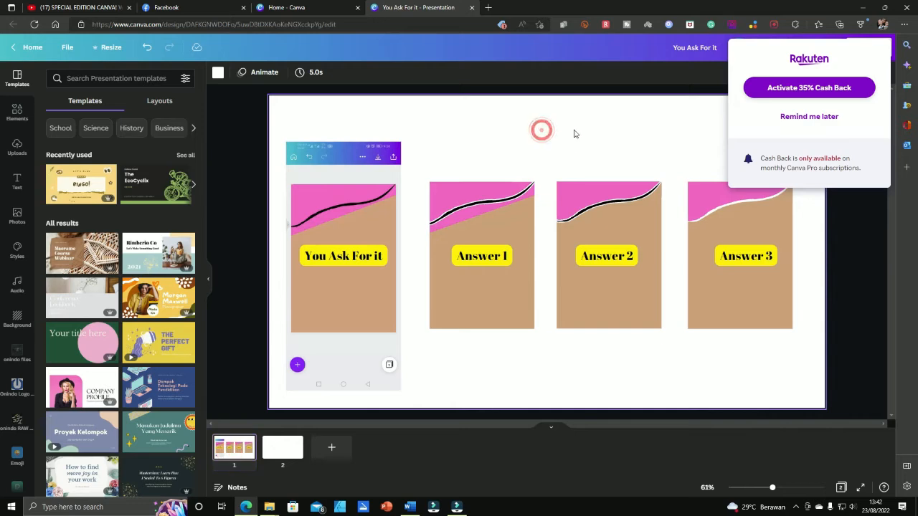
{"action": "left_click", "coordinate": [794, 117]}
{"action": "left_click", "coordinate": [627, 117]}
{"action": "left_click_drag", "start_coordinate": [552, 118], "coordinate": [815, 376]}
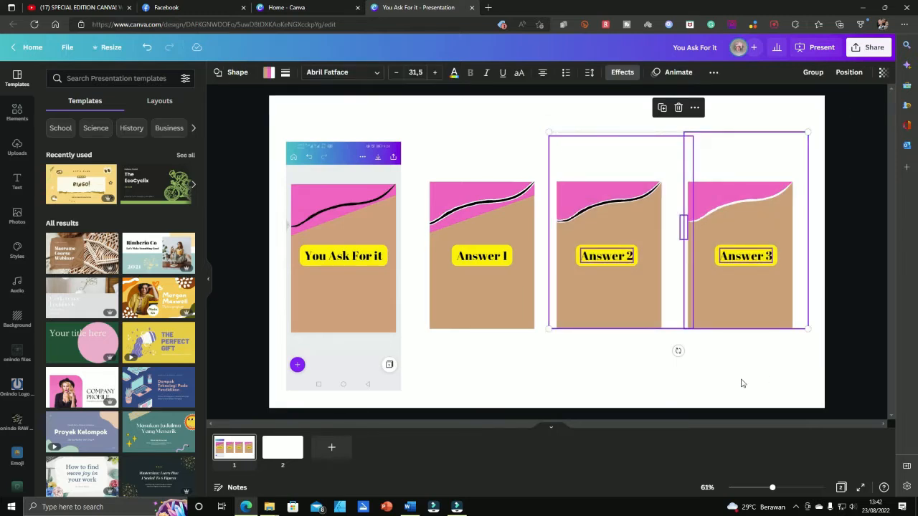
Paste Answers 2 and 3 onto page 2 and spread the two cards apart
{"action": "left_click", "coordinate": [278, 448]}
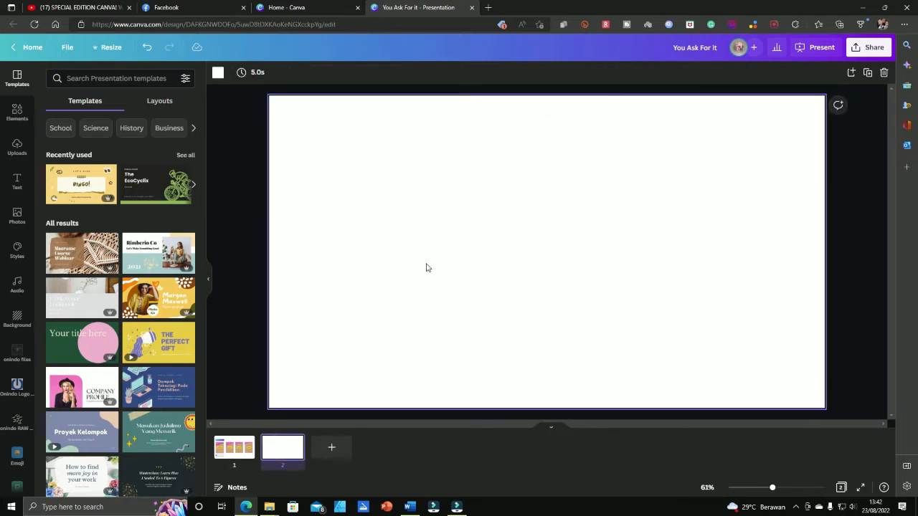
{"action": "left_click", "coordinate": [426, 265]}
{"action": "key", "text": "ctrl+v"}
{"action": "left_click", "coordinate": [456, 316]}
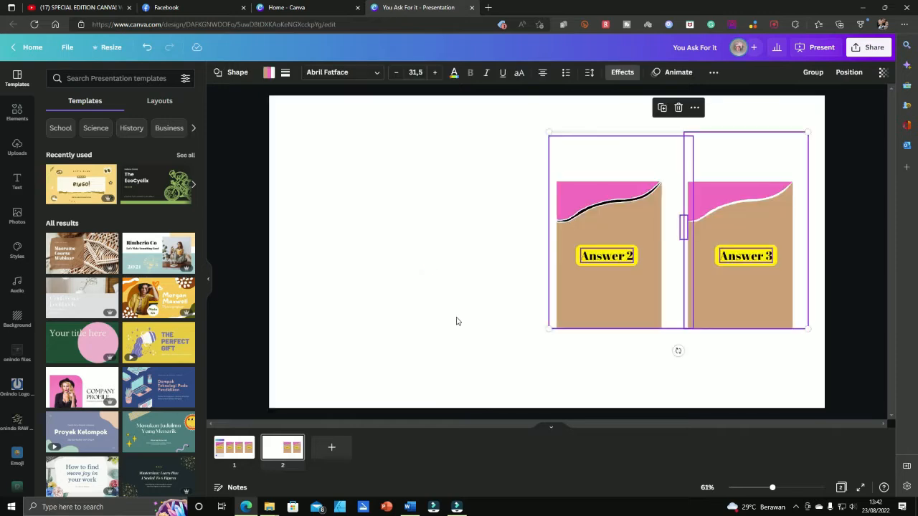
{"action": "left_click_drag", "start_coordinate": [459, 111], "coordinate": [677, 374]}
{"action": "left_click_drag", "start_coordinate": [611, 304], "coordinate": [391, 320]}
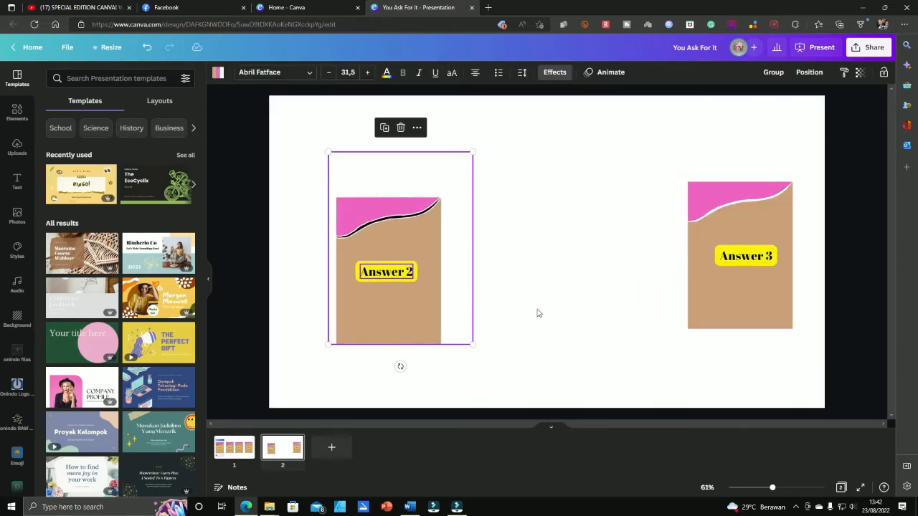
{"action": "left_click", "coordinate": [539, 309]}
{"action": "left_click_drag", "start_coordinate": [599, 119], "coordinate": [814, 395]}
{"action": "left_click_drag", "start_coordinate": [763, 293], "coordinate": [714, 314]}
{"action": "left_click", "coordinate": [558, 343]}
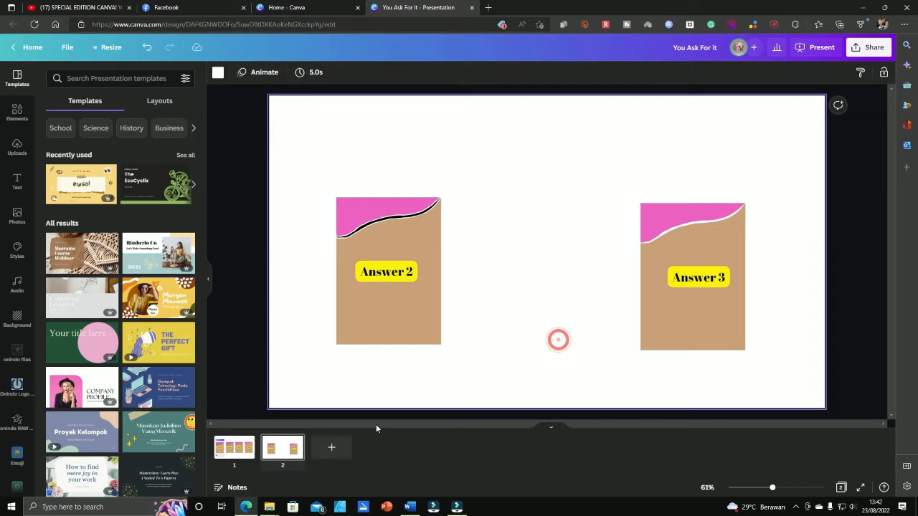
Add page 3 and paste a copy of the Answer 2 card onto it
{"action": "left_click", "coordinate": [331, 450]}
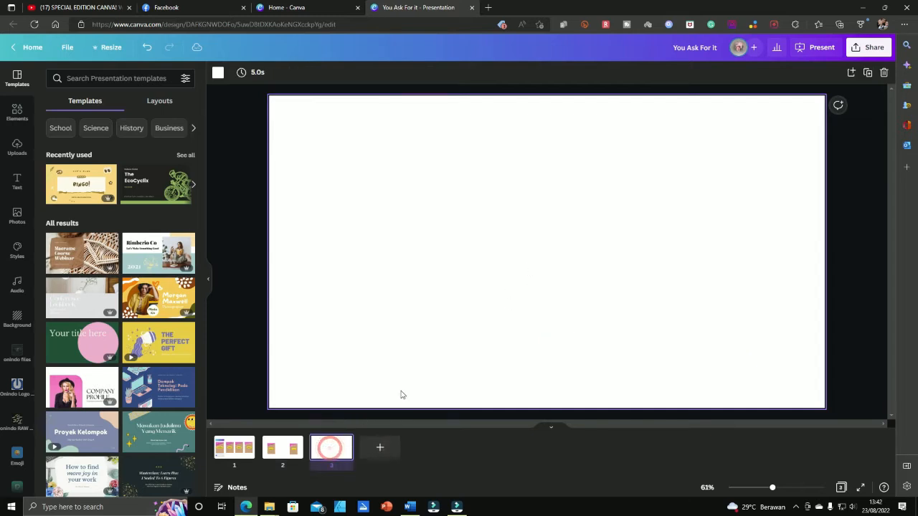
{"action": "left_click", "coordinate": [282, 446]}
{"action": "left_click", "coordinate": [296, 221]}
{"action": "left_click_drag", "start_coordinate": [261, 164], "coordinate": [488, 381]}
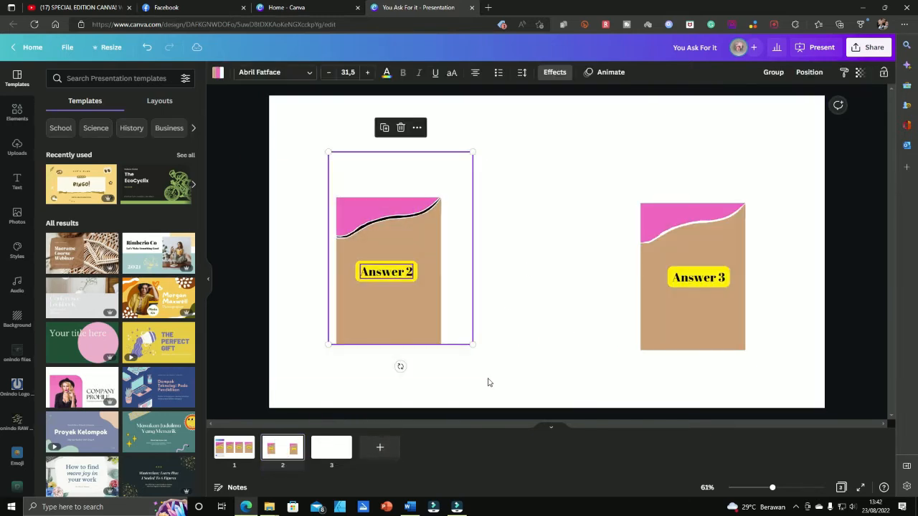
{"action": "left_click", "coordinate": [330, 450]}
{"action": "left_click", "coordinate": [457, 261]}
{"action": "key", "text": "ctrl+v"}
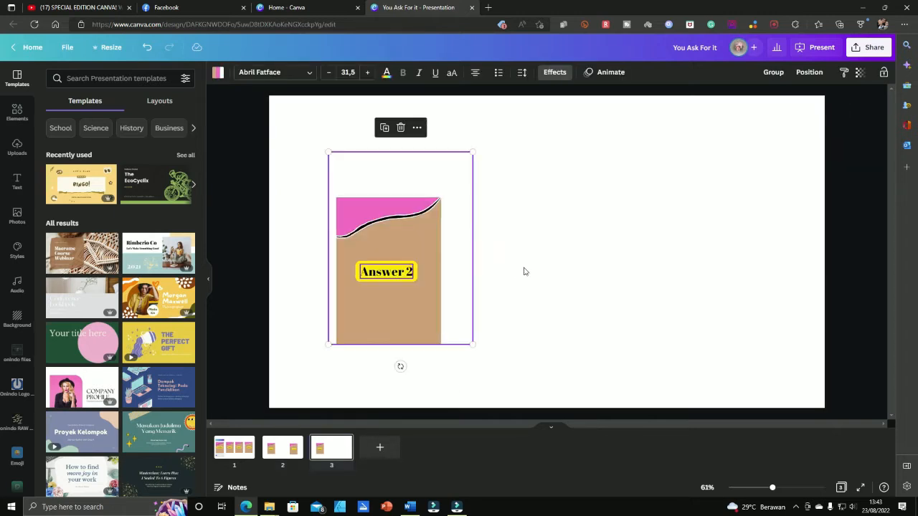
{"action": "left_click", "coordinate": [524, 271]}
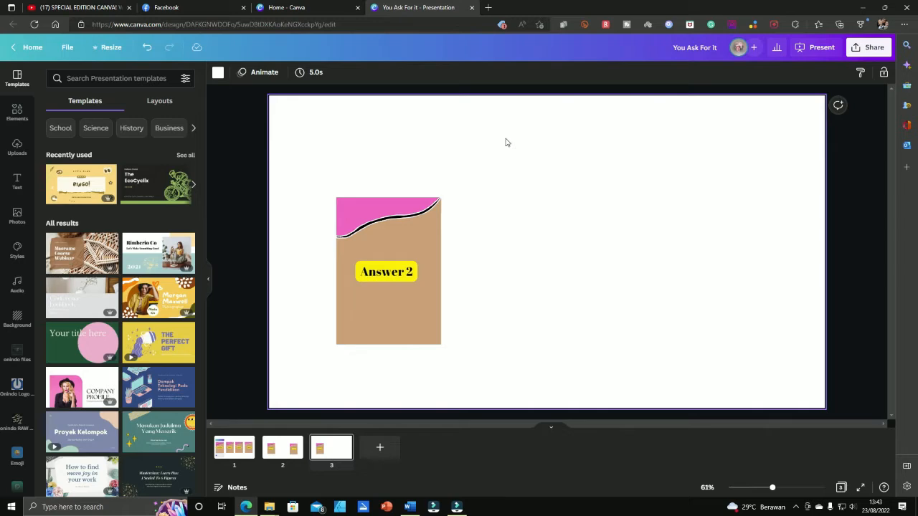
Follow the partner.canva.com Canva Pro trial link in the YouTube video's description
{"action": "left_click", "coordinate": [87, 7]}
{"action": "scroll", "coordinate": [273, 430], "scroll_direction": "down", "scroll_amount": 3}
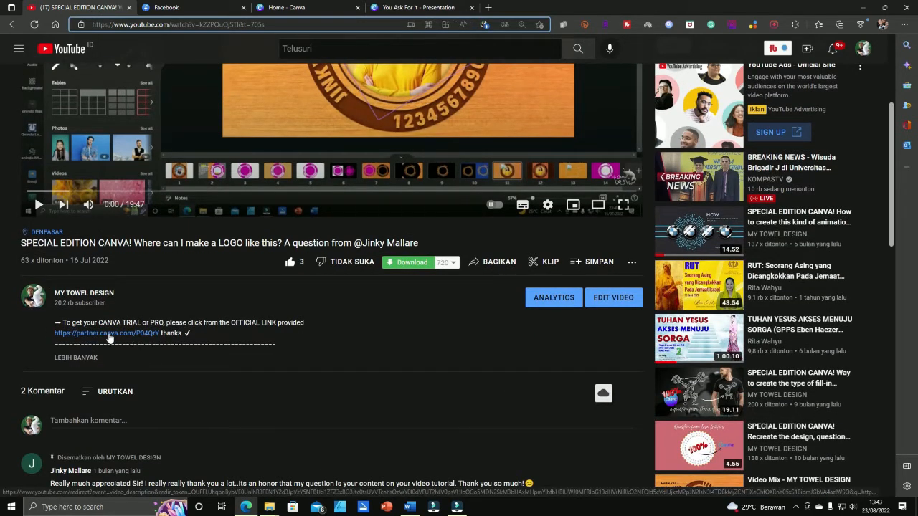
{"action": "left_click", "coordinate": [110, 335]}
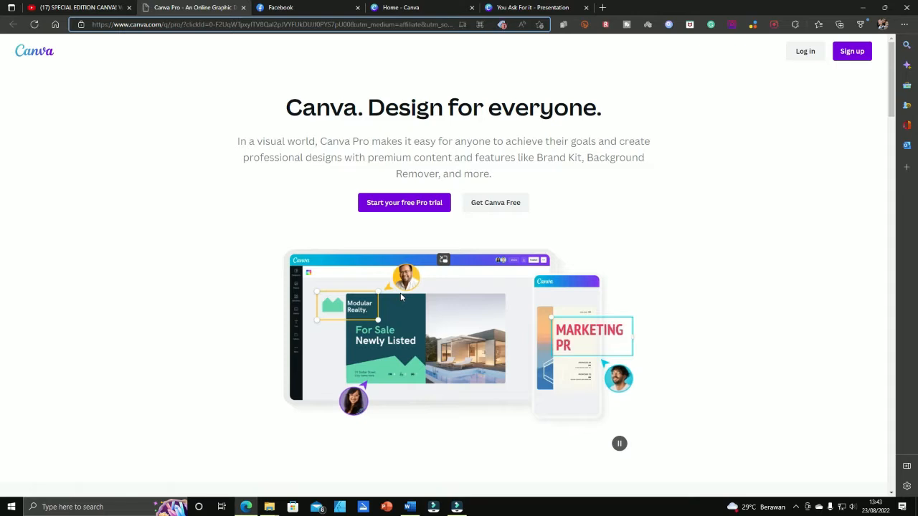
Scroll through the Canva Pro pricing page, then go back to the Canva home tab
{"action": "scroll", "coordinate": [445, 301], "scroll_direction": "down", "scroll_amount": 1}
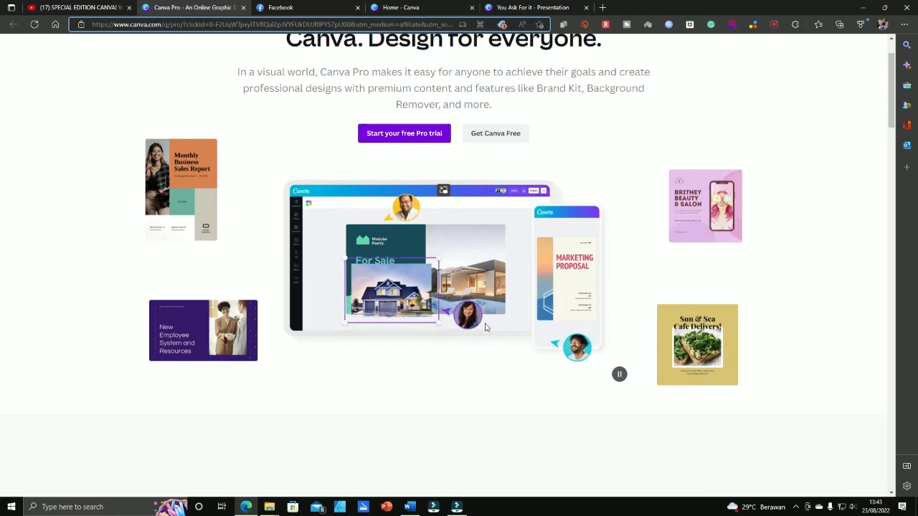
{"action": "scroll", "coordinate": [484, 327], "scroll_direction": "down", "scroll_amount": 6}
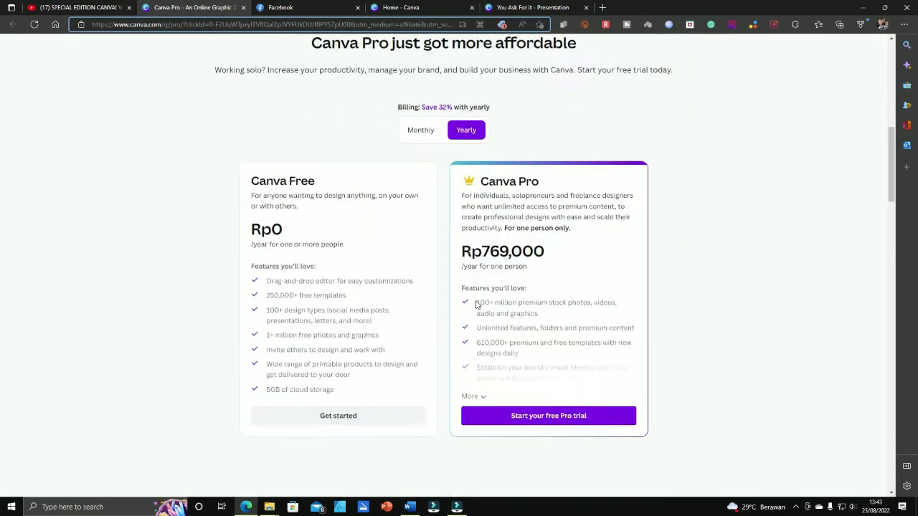
{"action": "scroll", "coordinate": [476, 305], "scroll_direction": "up", "scroll_amount": 6}
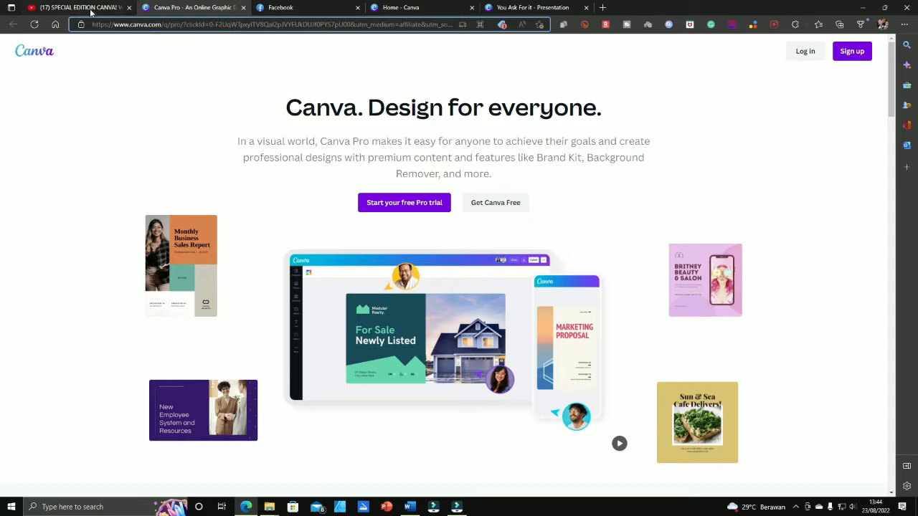
{"action": "left_click", "coordinate": [420, 9]}
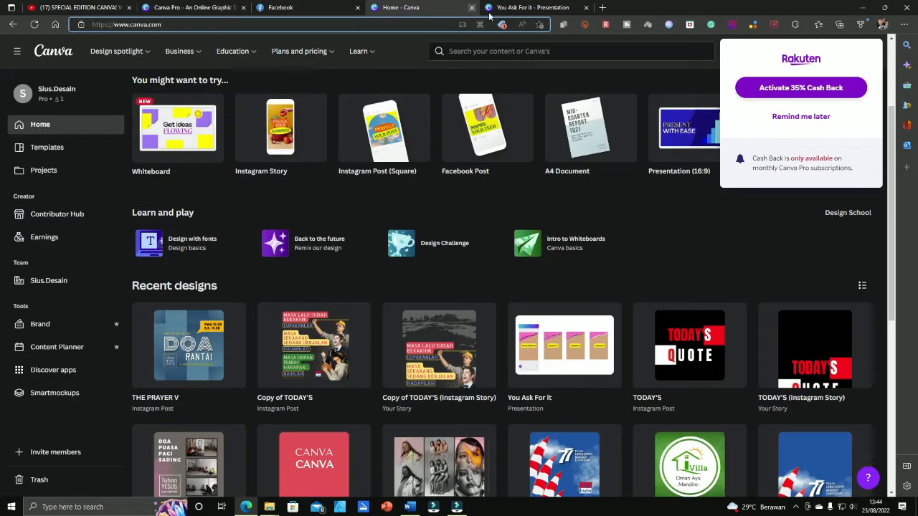
Close the Canva home tab and return to the presentation editor on page 3
{"action": "left_click", "coordinate": [531, 8]}
{"action": "left_click", "coordinate": [438, 10]}
{"action": "left_click", "coordinate": [471, 8]}
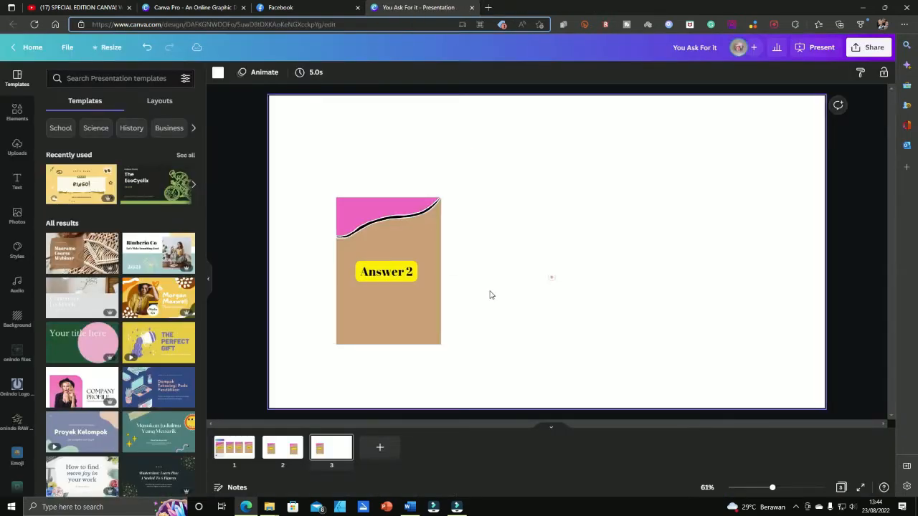
{"action": "left_click", "coordinate": [445, 305]}
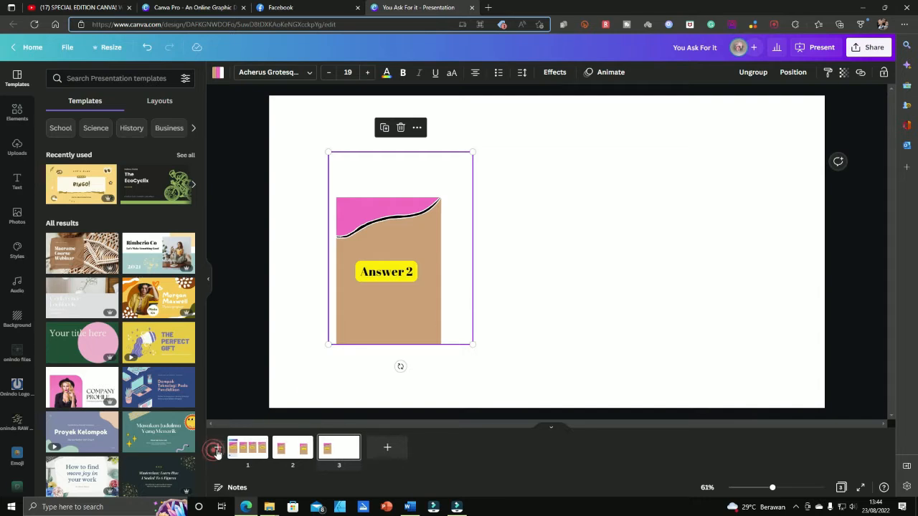
Copy the phone screenshot from page 1 onto page 3, placed at the right edge
{"action": "left_click", "coordinate": [228, 448]}
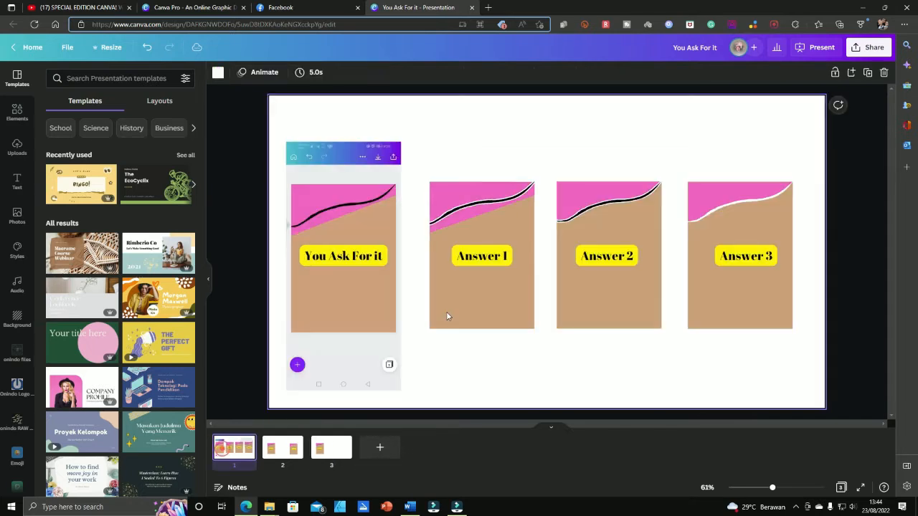
{"action": "left_click", "coordinate": [358, 291]}
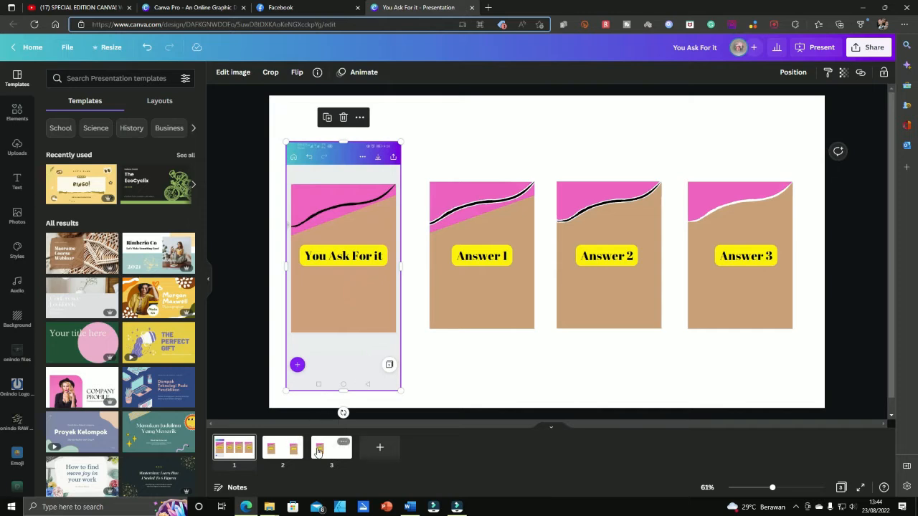
{"action": "left_click", "coordinate": [336, 446]}
{"action": "left_click", "coordinate": [614, 258]}
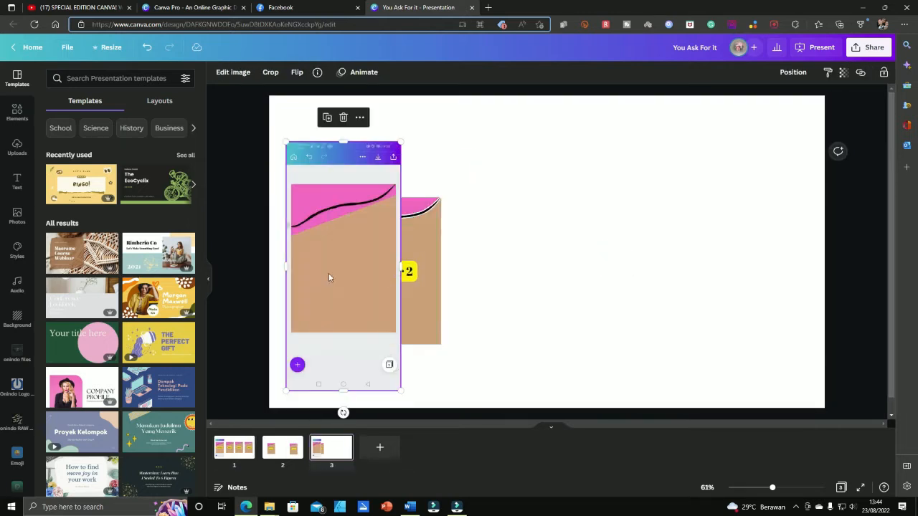
{"action": "left_click_drag", "start_coordinate": [329, 273], "coordinate": [710, 273]}
{"action": "left_click", "coordinate": [575, 279]}
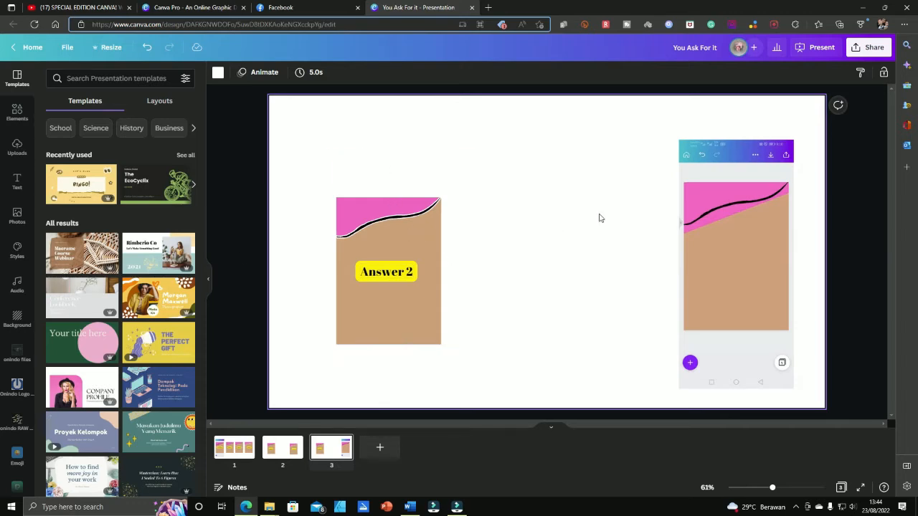
Open Elements and screen-capture the lines, shapes and graphics area
{"action": "left_click", "coordinate": [17, 115]}
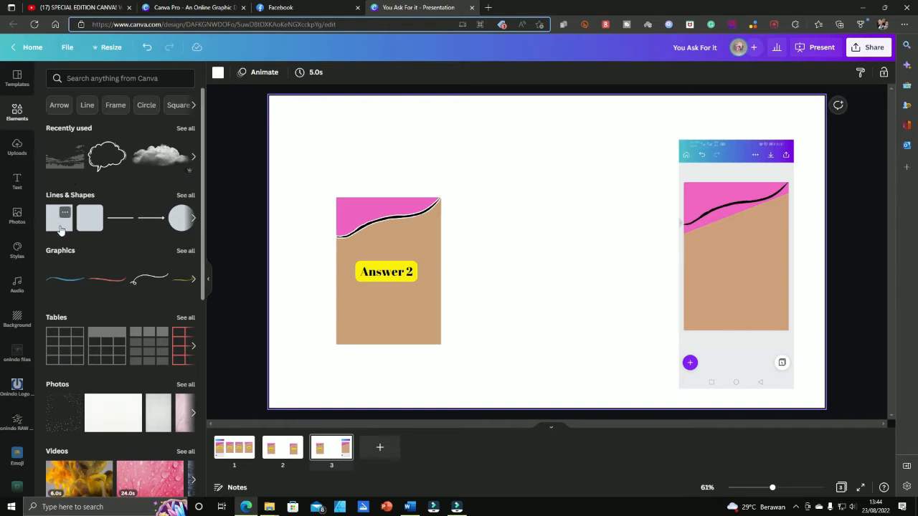
{"action": "key", "text": "shift+super+s"}
{"action": "left_click_drag", "start_coordinate": [36, 127], "coordinate": [203, 287]}
Add a square from Lines & Shapes, stretch it into a tall tan rectangle, and center it mid-page
{"action": "left_click", "coordinate": [186, 195]}
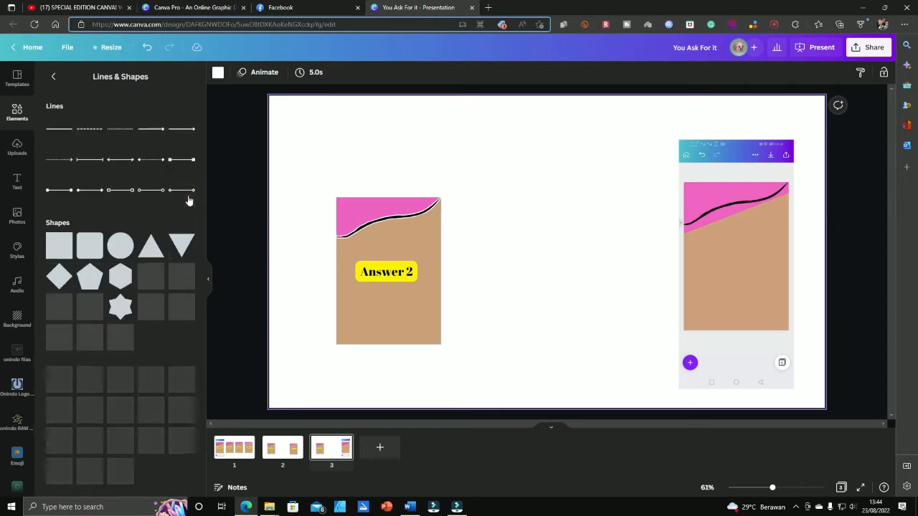
{"action": "left_click", "coordinate": [58, 251]}
{"action": "left_click_drag", "start_coordinate": [546, 300], "coordinate": [547, 345]}
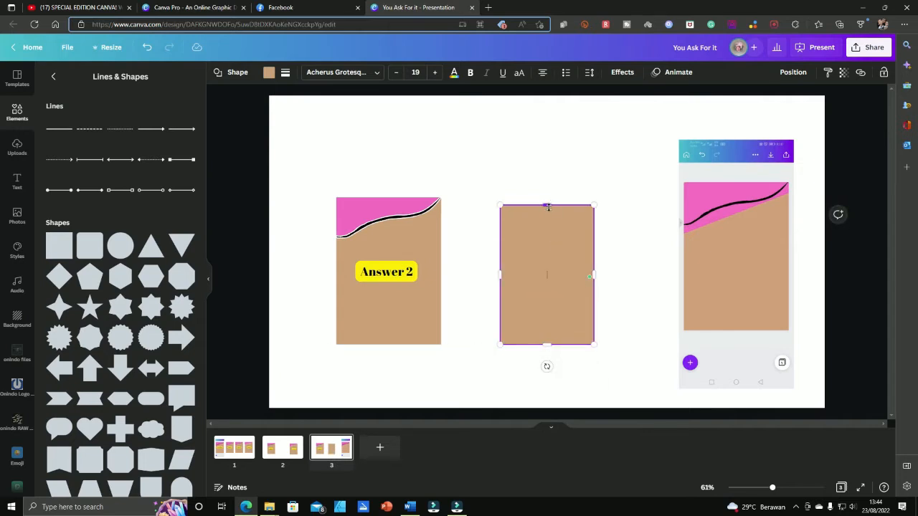
{"action": "left_click_drag", "start_coordinate": [548, 207], "coordinate": [545, 195]}
{"action": "left_click", "coordinate": [621, 225]}
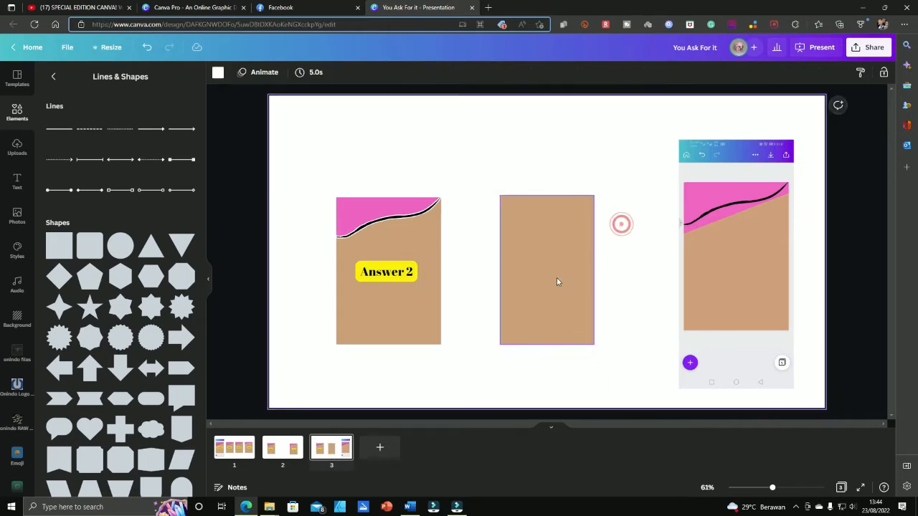
{"action": "mouse_move", "coordinate": [557, 281]}
{"action": "left_mouse_down"}
{"action": "mouse_move", "coordinate": [791, 256]}
{"action": "mouse_move", "coordinate": [670, 280]}
{"action": "mouse_move", "coordinate": [574, 284]}
{"action": "left_mouse_up"}
{"action": "left_click", "coordinate": [662, 276]}
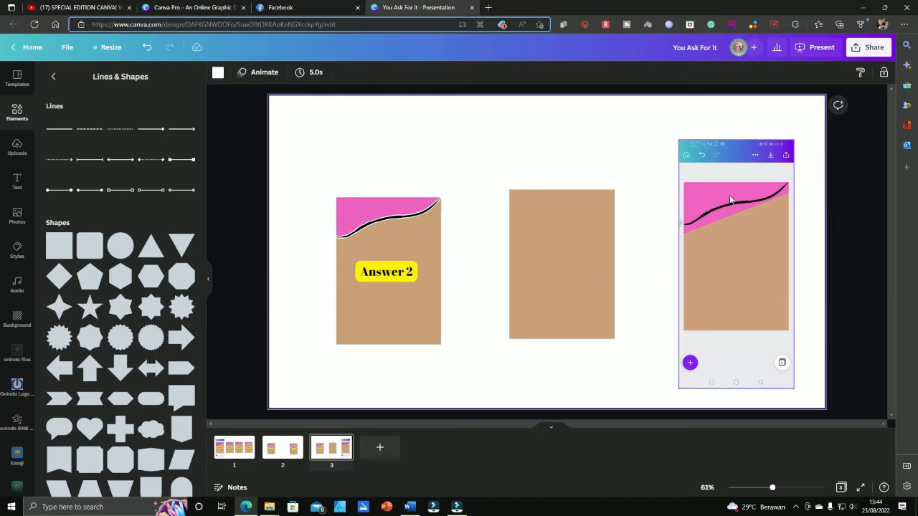
{"action": "left_click", "coordinate": [537, 274]}
{"action": "left_click", "coordinate": [712, 182]}
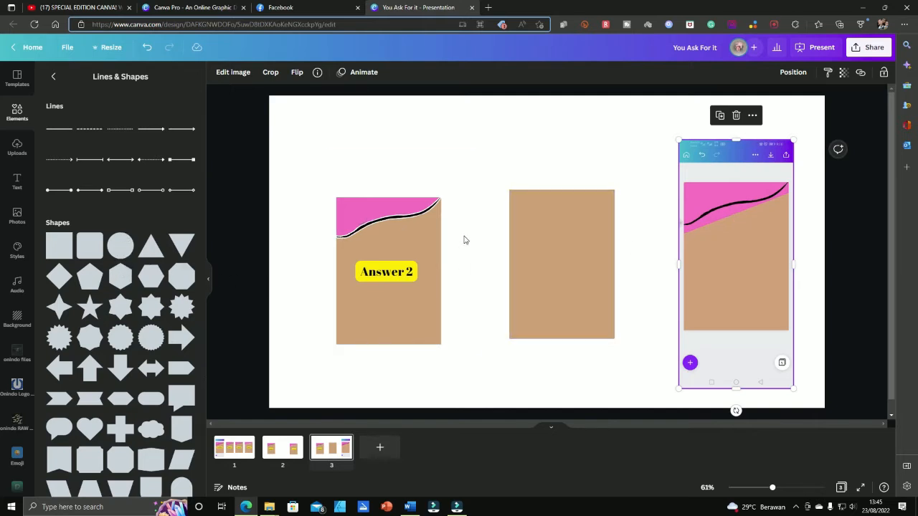
Ungroup the Answer 2 card and bring its wavy line forward onto the middle rectangle
{"action": "left_click", "coordinate": [464, 205]}
{"action": "left_click", "coordinate": [792, 72]}
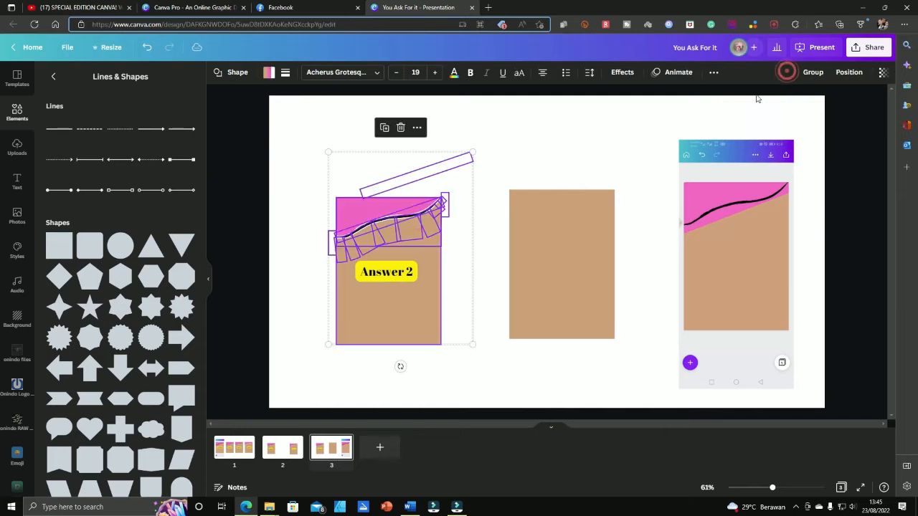
{"action": "left_click", "coordinate": [509, 136]}
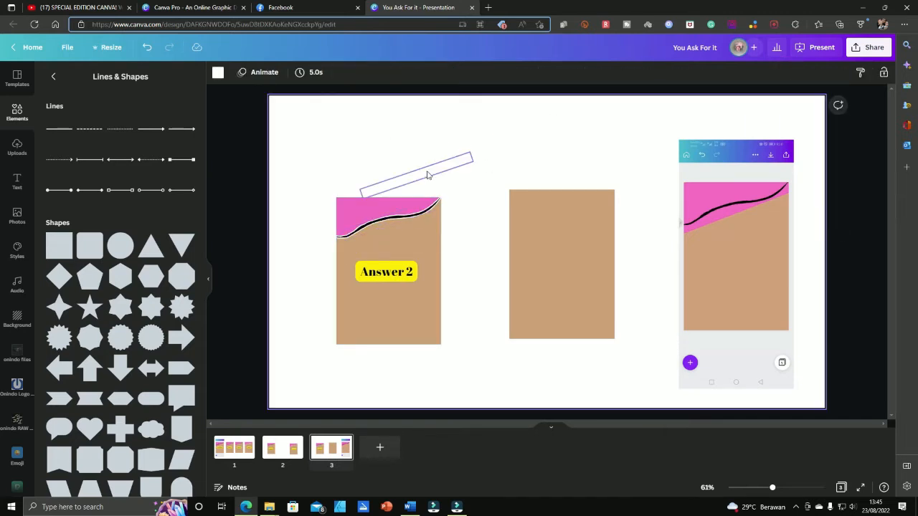
{"action": "left_click", "coordinate": [428, 173]}
{"action": "left_click_drag", "start_coordinate": [428, 178], "coordinate": [580, 233]}
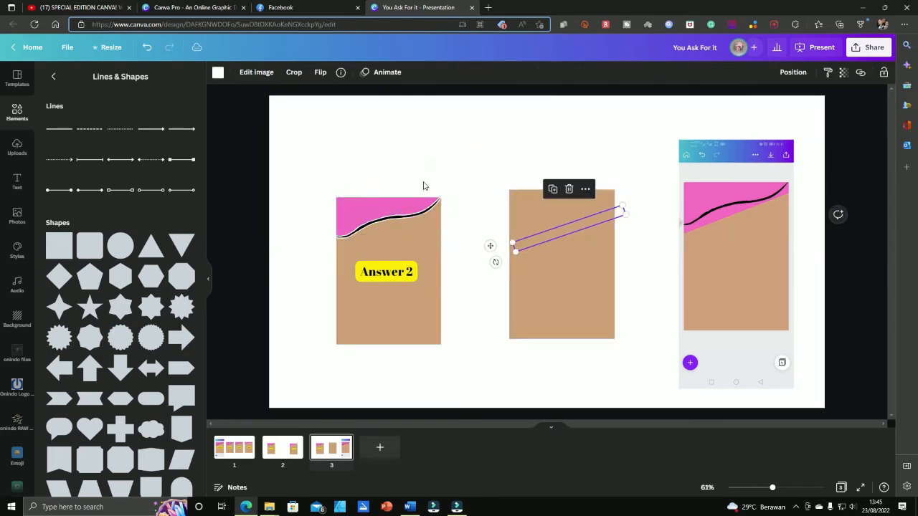
{"action": "left_click", "coordinate": [792, 72]}
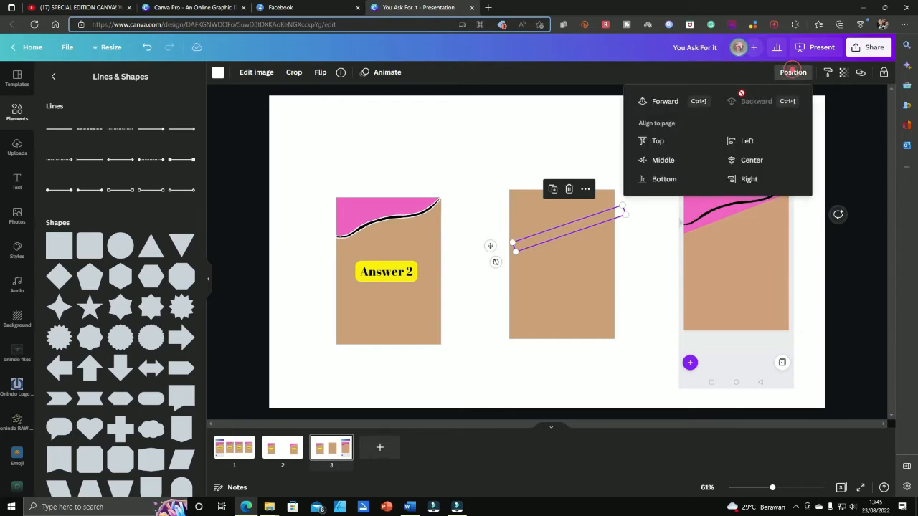
{"action": "left_click", "coordinate": [670, 107]}
{"action": "left_click", "coordinate": [640, 245]}
Compare the wavy line with the reference screenshot and recolour it black
{"action": "left_click", "coordinate": [577, 227]}
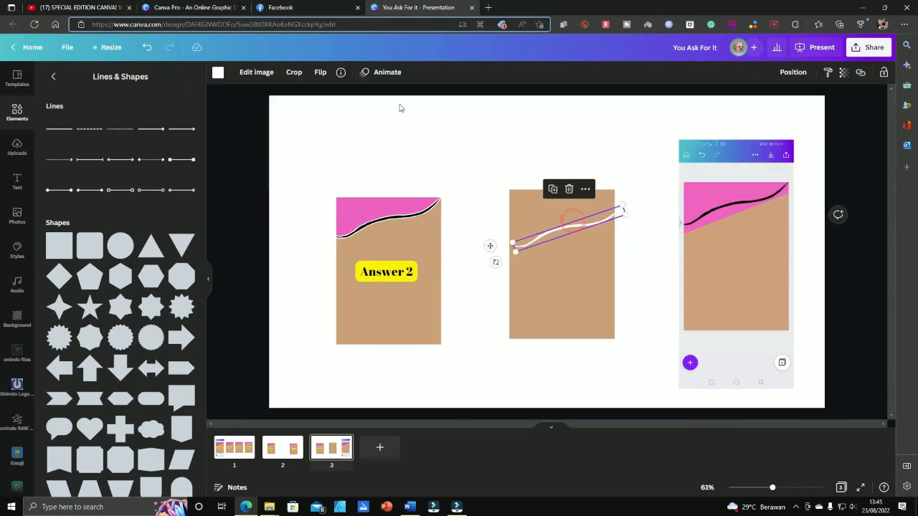
{"action": "left_click", "coordinate": [342, 73]}
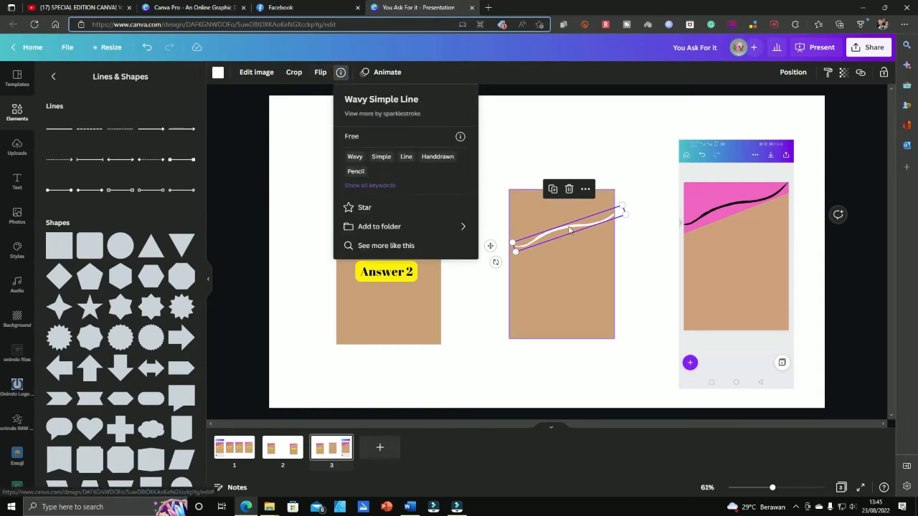
{"action": "mouse_move", "coordinate": [578, 227]}
{"action": "left_mouse_down"}
{"action": "mouse_move", "coordinate": [571, 251]}
{"action": "mouse_move", "coordinate": [575, 217]}
{"action": "mouse_move", "coordinate": [574, 265]}
{"action": "mouse_move", "coordinate": [564, 227]}
{"action": "mouse_move", "coordinate": [700, 218]}
{"action": "mouse_move", "coordinate": [743, 205]}
{"action": "left_mouse_up"}
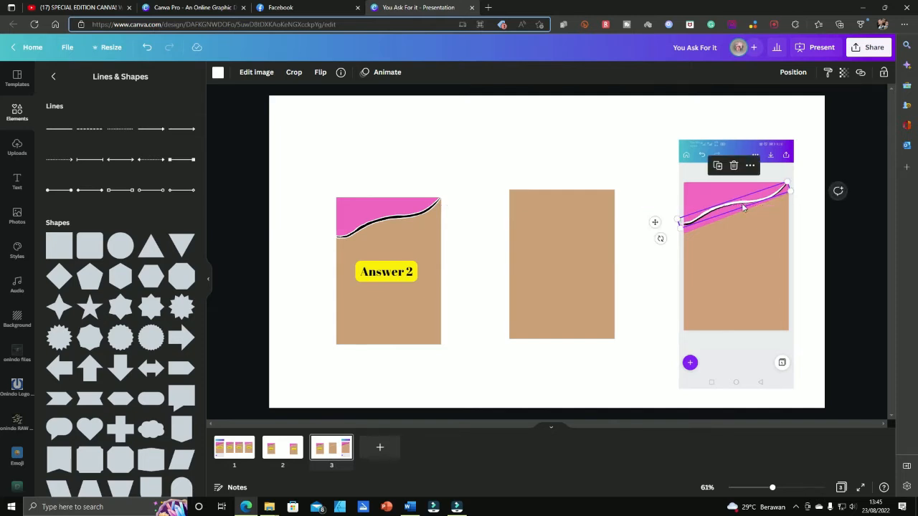
{"action": "mouse_move", "coordinate": [574, 258]}
{"action": "left_mouse_down"}
{"action": "mouse_move", "coordinate": [748, 256]}
{"action": "mouse_move", "coordinate": [573, 260]}
{"action": "left_mouse_up"}
{"action": "left_click", "coordinate": [737, 208], "text": "shift"}
{"action": "left_click", "coordinate": [567, 137]}
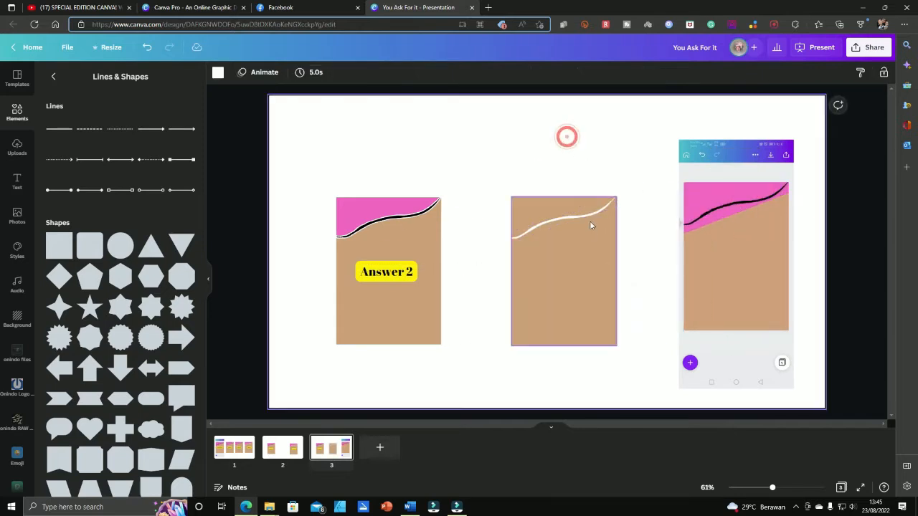
{"action": "left_click", "coordinate": [589, 216]}
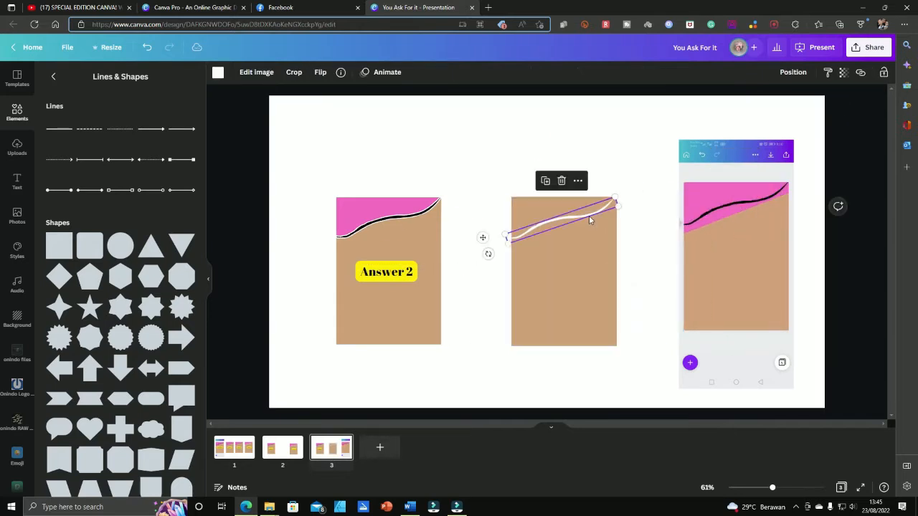
{"action": "left_click", "coordinate": [219, 77]}
{"action": "left_click", "coordinate": [81, 123]}
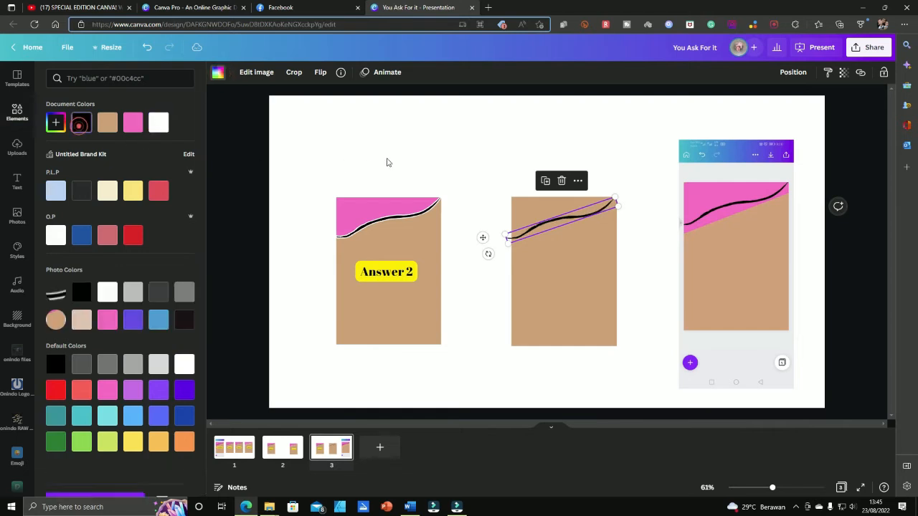
{"action": "left_click", "coordinate": [622, 310]}
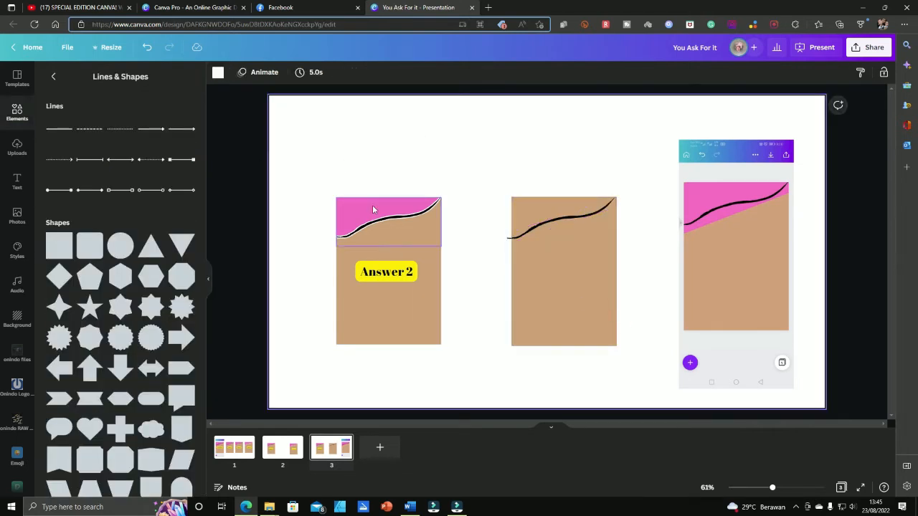
On page 2, ungroup the Answer 2 card and select its pink wavy top
{"action": "left_click", "coordinate": [701, 194]}
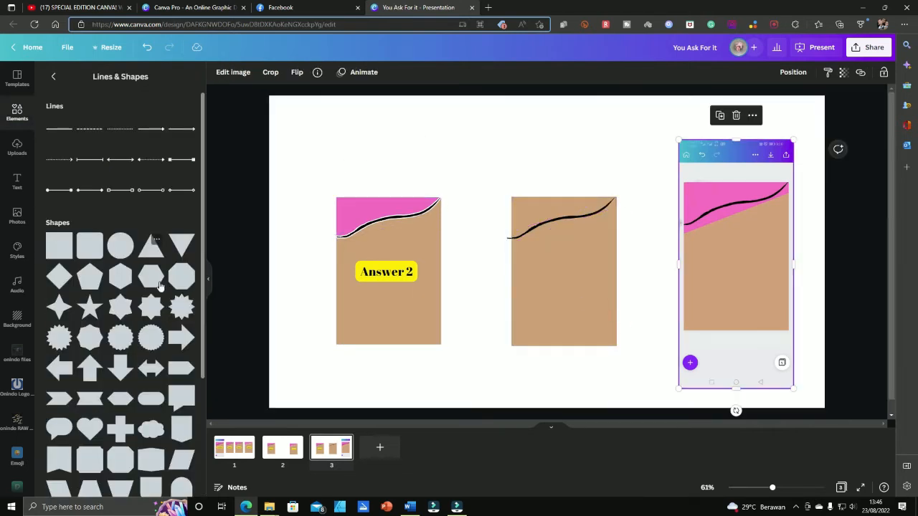
{"action": "scroll", "coordinate": [170, 352], "scroll_direction": "down", "scroll_amount": 3}
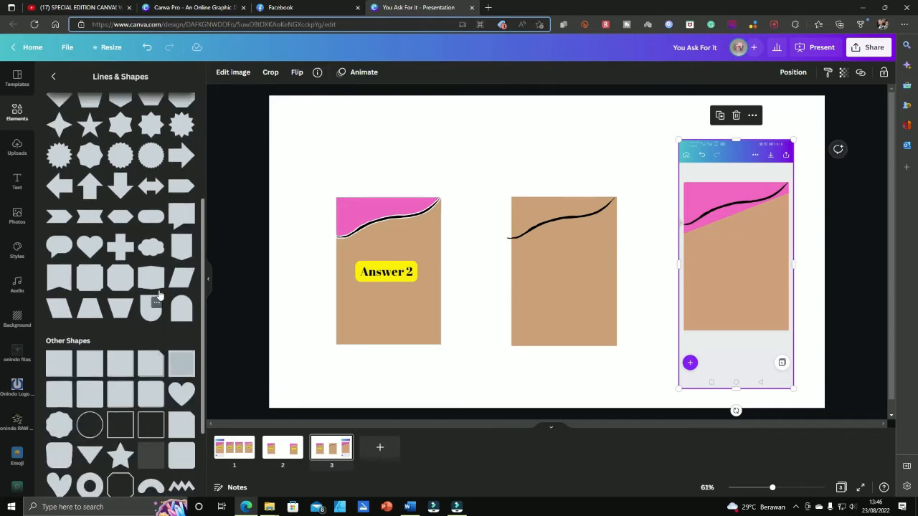
{"action": "scroll", "coordinate": [159, 294], "scroll_direction": "down", "scroll_amount": 5}
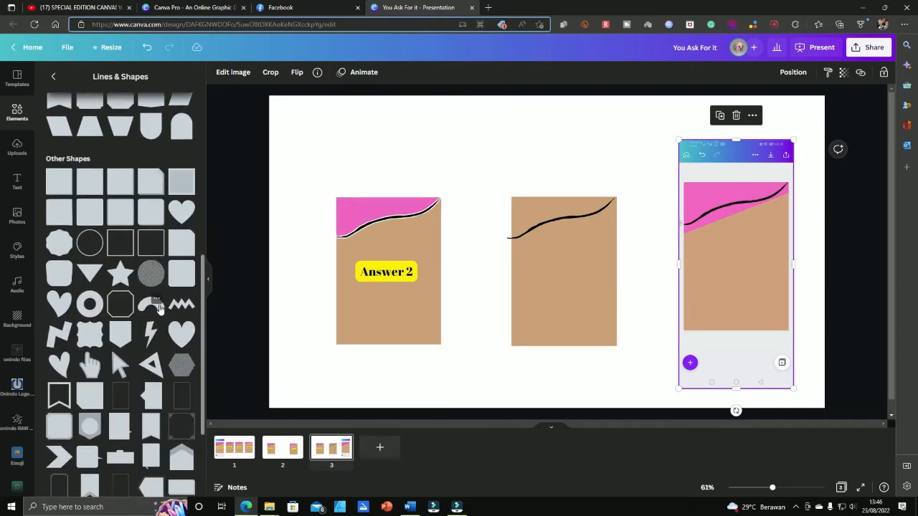
{"action": "left_click", "coordinate": [282, 449]}
{"action": "left_click", "coordinate": [351, 212]}
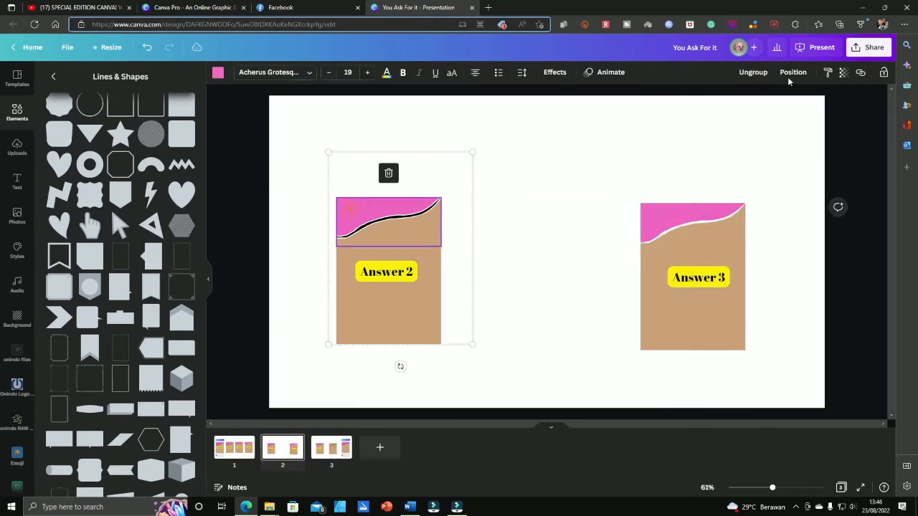
{"action": "left_click", "coordinate": [754, 72]}
{"action": "left_click", "coordinate": [604, 137]}
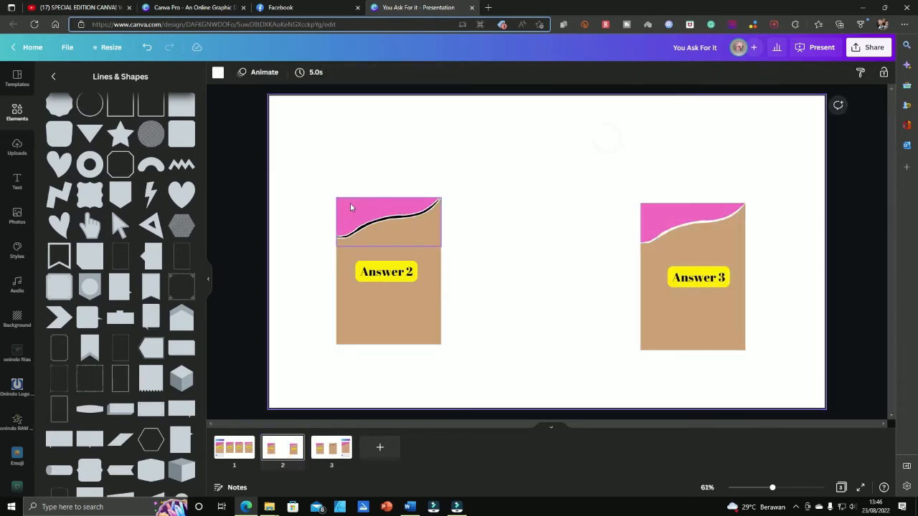
{"action": "left_click", "coordinate": [350, 203]}
Paste the pink top onto page 3 and drag it onto the middle tan card
{"action": "left_click", "coordinate": [337, 444]}
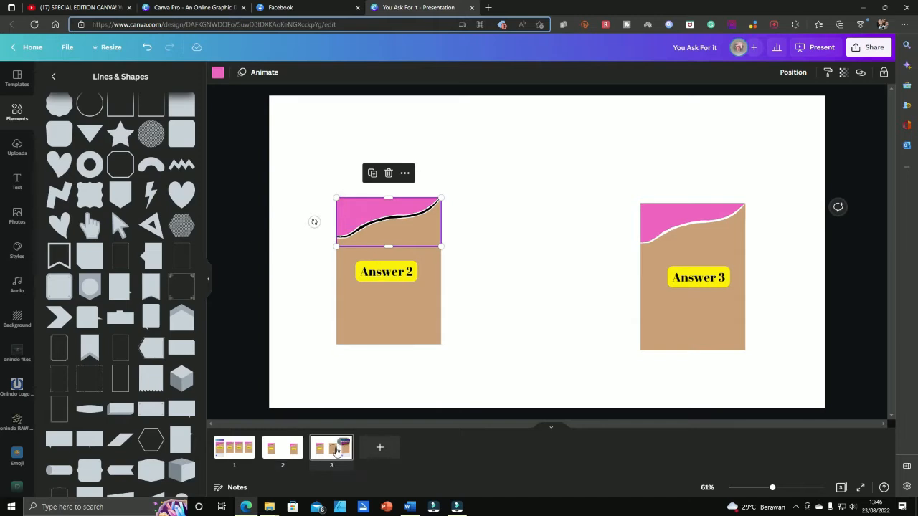
{"action": "left_click", "coordinate": [533, 257]}
{"action": "key", "text": "ctrl+v"}
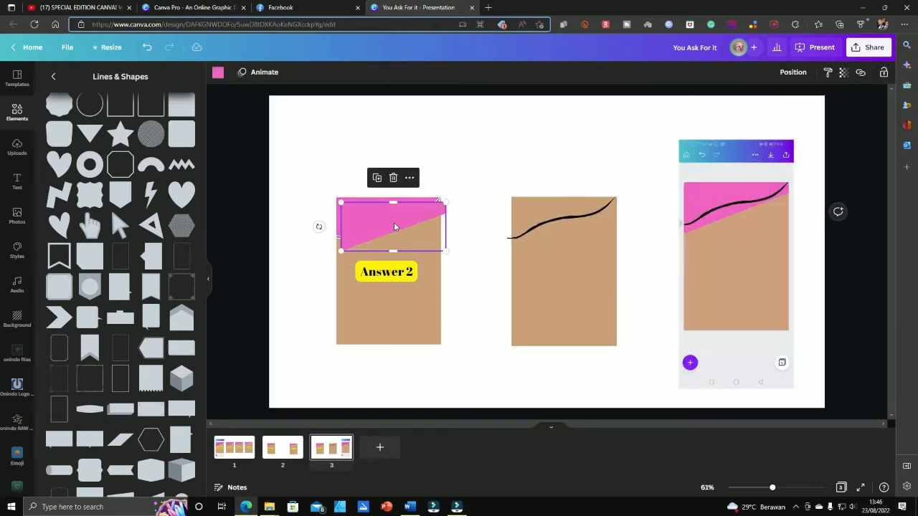
{"action": "left_click_drag", "start_coordinate": [393, 223], "coordinate": [570, 289]}
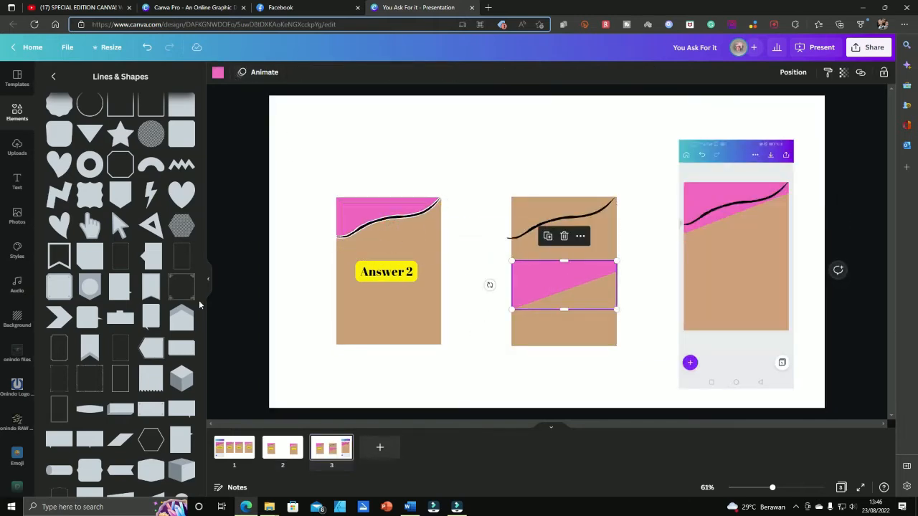
{"action": "scroll", "coordinate": [158, 356], "scroll_direction": "up", "scroll_amount": 5}
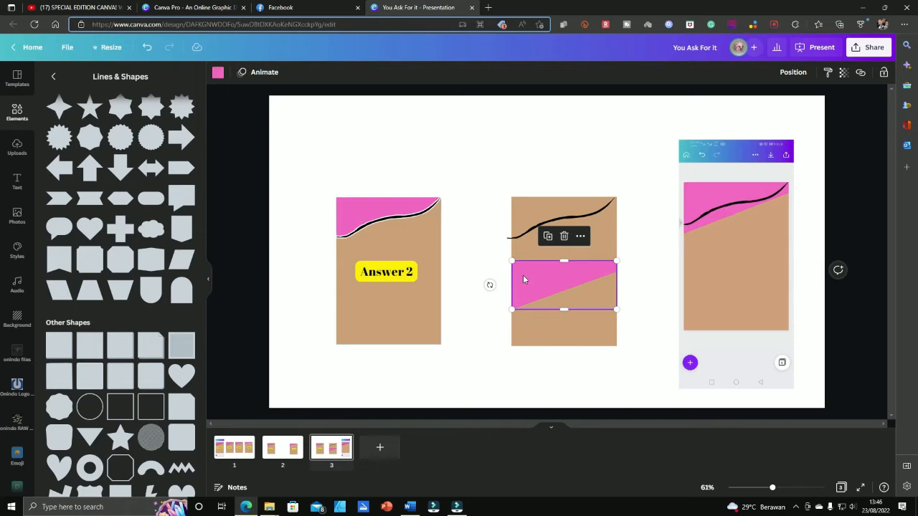
{"action": "scroll", "coordinate": [185, 372], "scroll_direction": "down", "scroll_amount": 6}
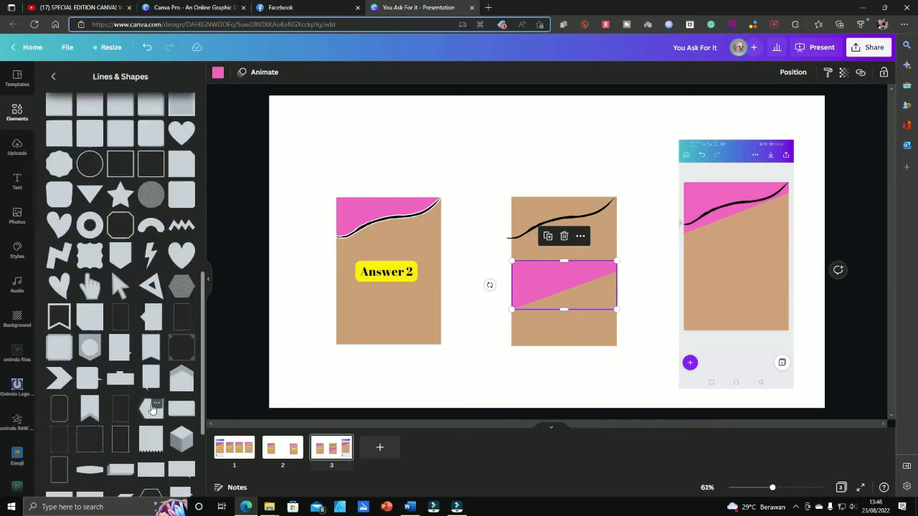
{"action": "scroll", "coordinate": [169, 423], "scroll_direction": "down", "scroll_amount": 3}
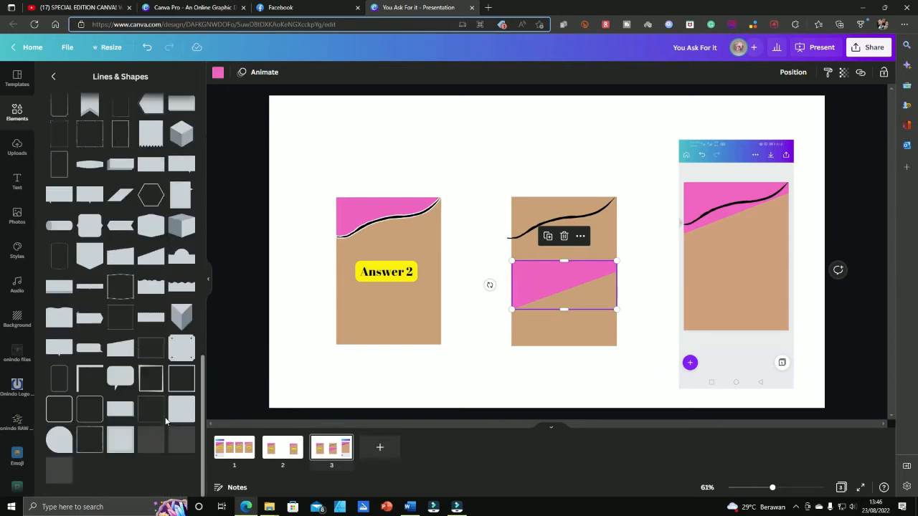
Add a slanted-top shape, flip it upside down, colour it pink and shrink it near the middle card
{"action": "left_click", "coordinate": [124, 353]}
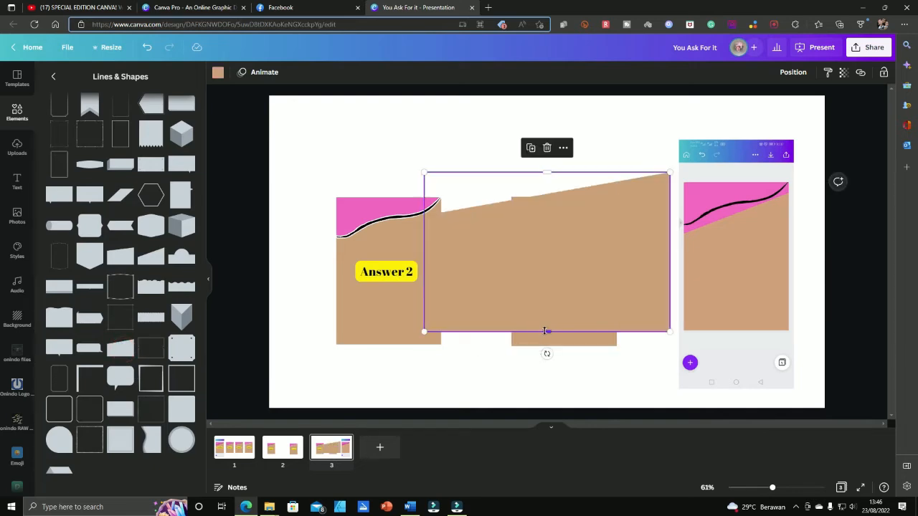
{"action": "left_click_drag", "start_coordinate": [547, 331], "coordinate": [545, 238]}
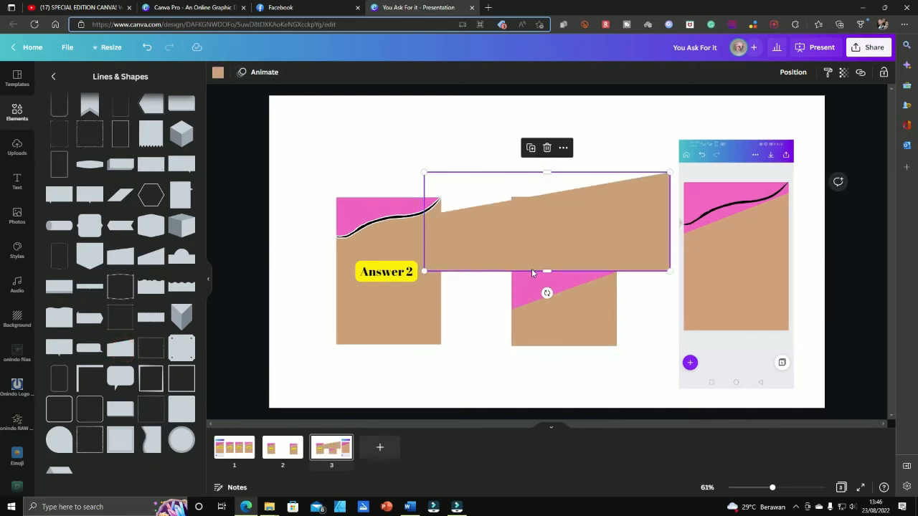
{"action": "left_click_drag", "start_coordinate": [547, 293], "coordinate": [547, 180]}
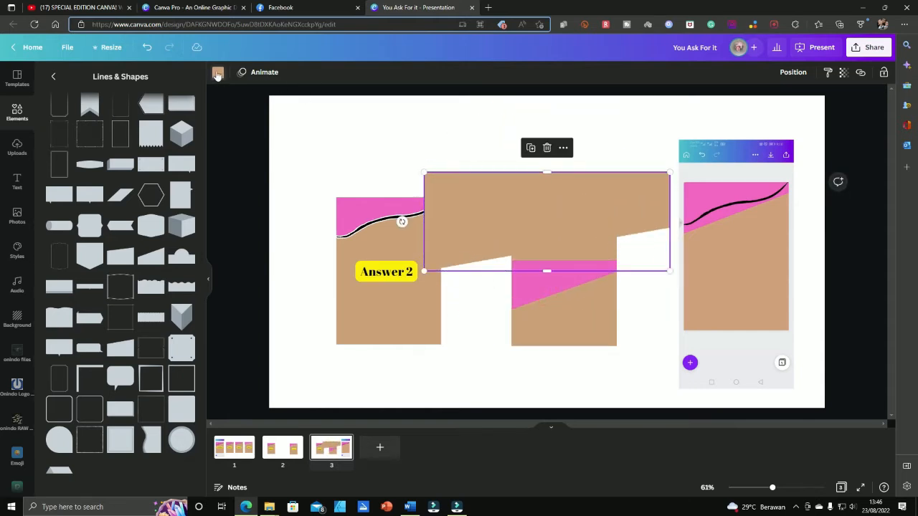
{"action": "left_click", "coordinate": [218, 72]}
{"action": "left_click", "coordinate": [134, 122]}
{"action": "left_click_drag", "start_coordinate": [545, 219], "coordinate": [604, 246]}
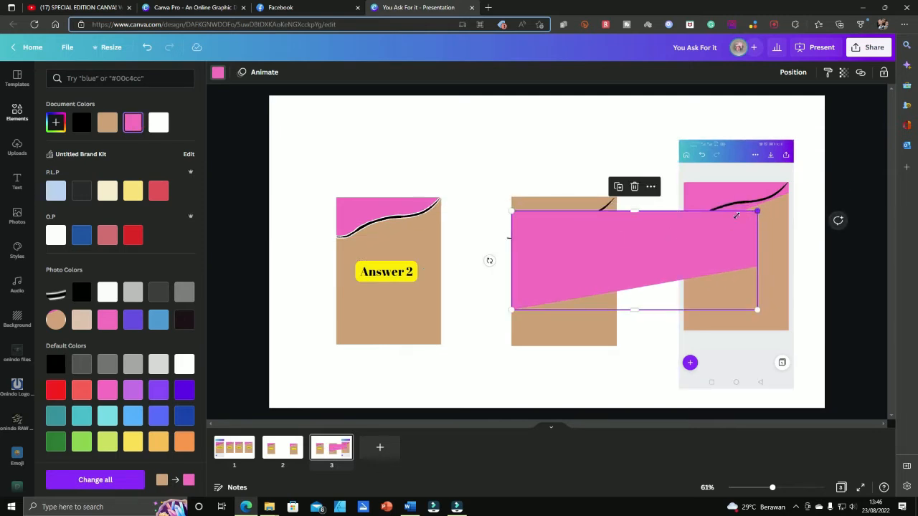
{"action": "left_click_drag", "start_coordinate": [758, 211], "coordinate": [613, 246]}
Fit the pink top onto the middle card behind the wavy line and delete the leftover pink shape
{"action": "left_click_drag", "start_coordinate": [590, 284], "coordinate": [564, 213]}
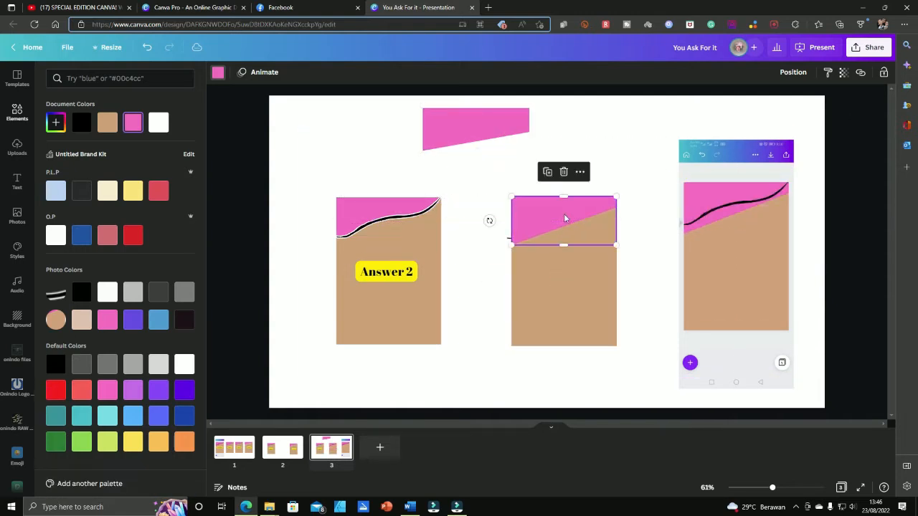
{"action": "mouse_move", "coordinate": [564, 246]}
{"action": "left_mouse_down"}
{"action": "mouse_move", "coordinate": [563, 201]}
{"action": "mouse_move", "coordinate": [564, 245]}
{"action": "left_mouse_up"}
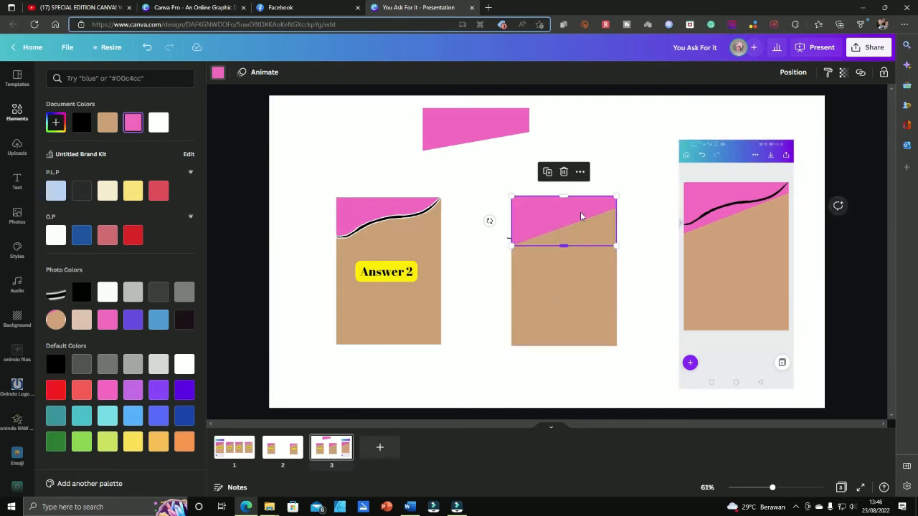
{"action": "left_click", "coordinate": [792, 72]}
{"action": "left_click", "coordinate": [745, 104]}
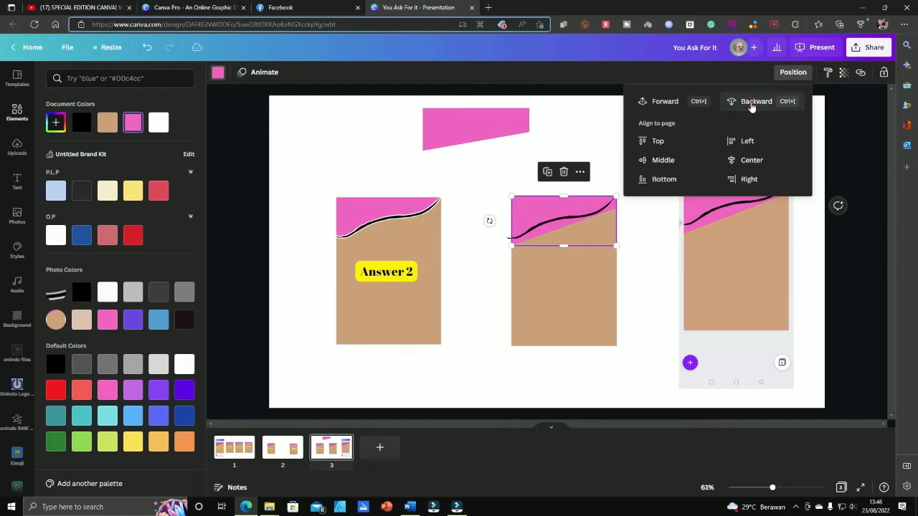
{"action": "left_click", "coordinate": [584, 120]}
{"action": "left_click", "coordinate": [495, 131]}
{"action": "key", "text": "Delete"}
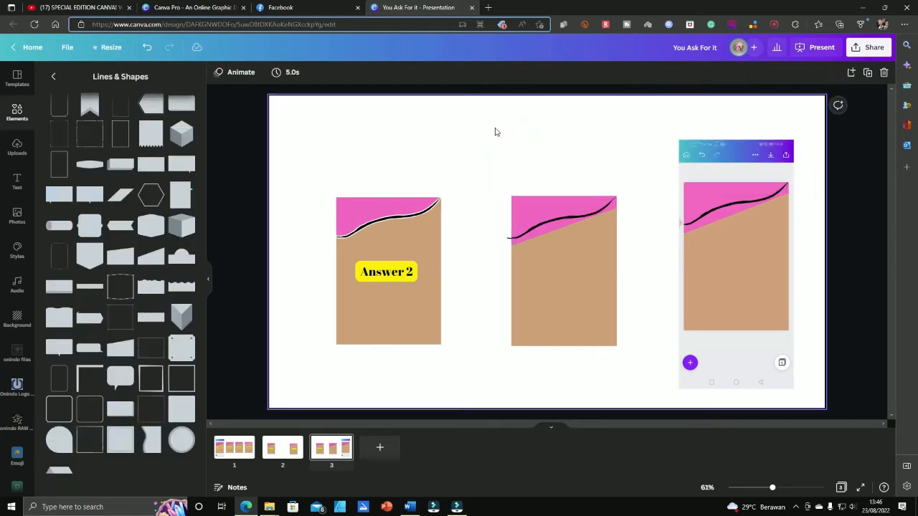
Move the black wavy line down off the pink edge into the middle card's tan area
{"action": "scroll", "coordinate": [606, 278], "scroll_direction": "up", "scroll_amount": 3}
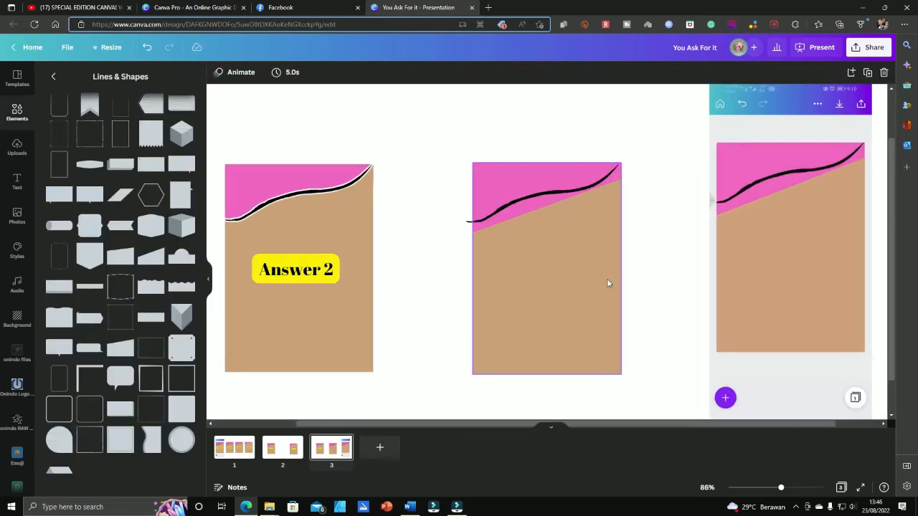
{"action": "left_click", "coordinate": [664, 240]}
{"action": "left_click_drag", "start_coordinate": [557, 195], "coordinate": [561, 192]}
{"action": "left_click", "coordinate": [669, 240]}
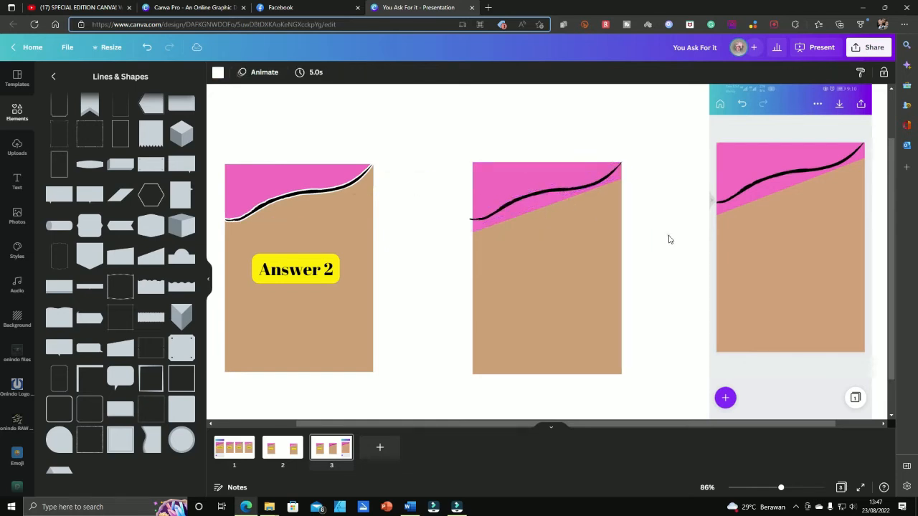
{"action": "left_click", "coordinate": [555, 202]}
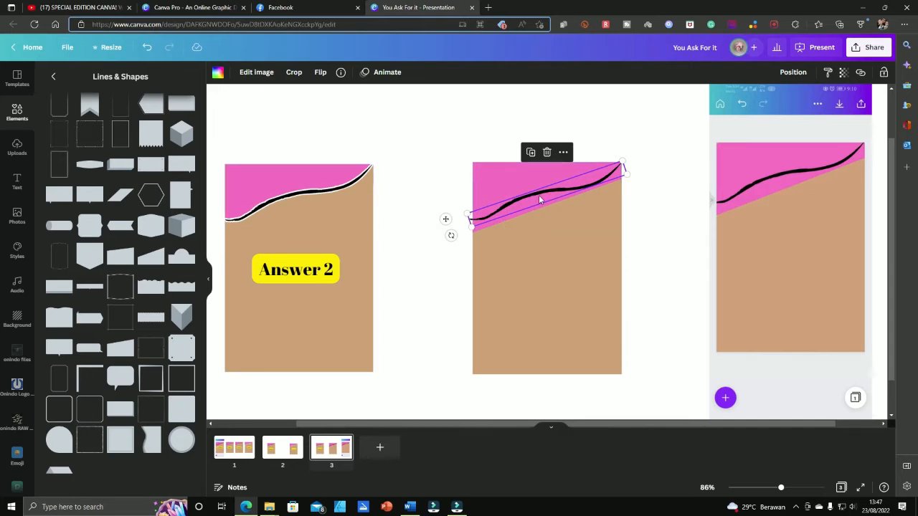
{"action": "left_click_drag", "start_coordinate": [542, 198], "coordinate": [535, 278]}
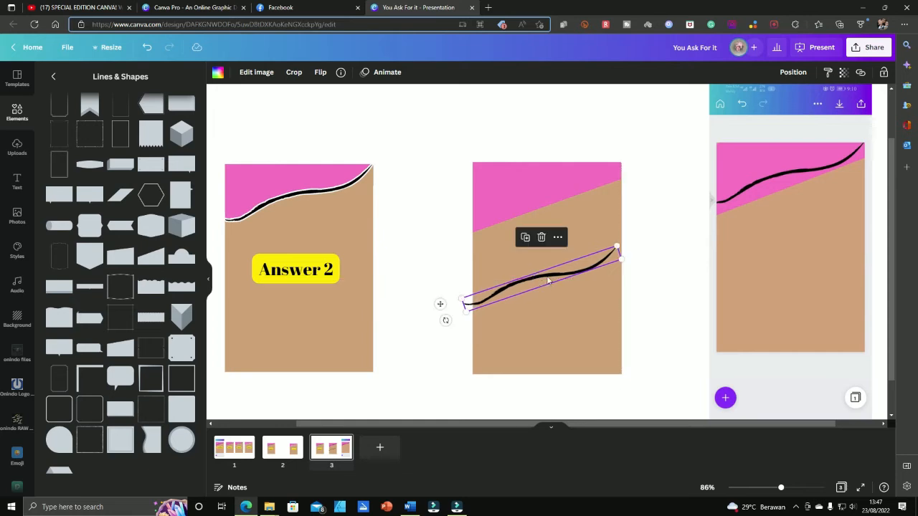
Browse the wavy line's image effects, then return to the elements overview
{"action": "left_click", "coordinate": [250, 76]}
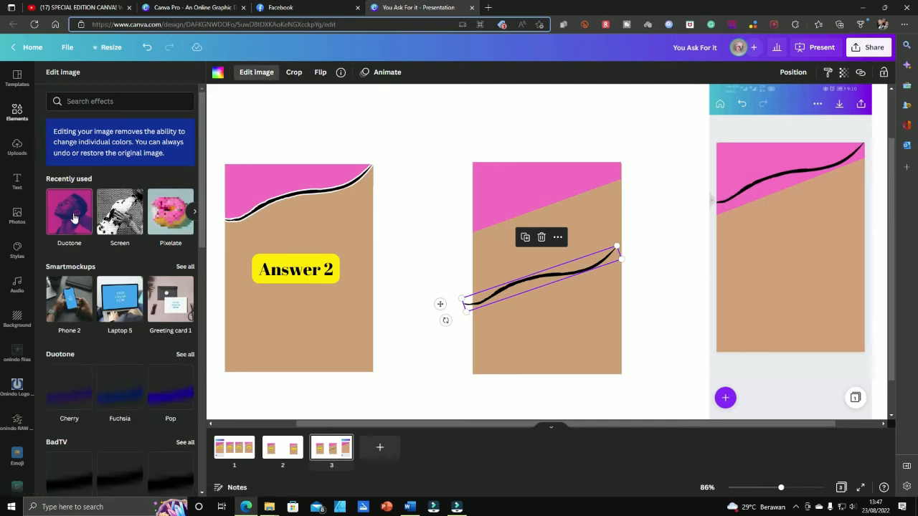
{"action": "scroll", "coordinate": [107, 308], "scroll_direction": "down", "scroll_amount": 5}
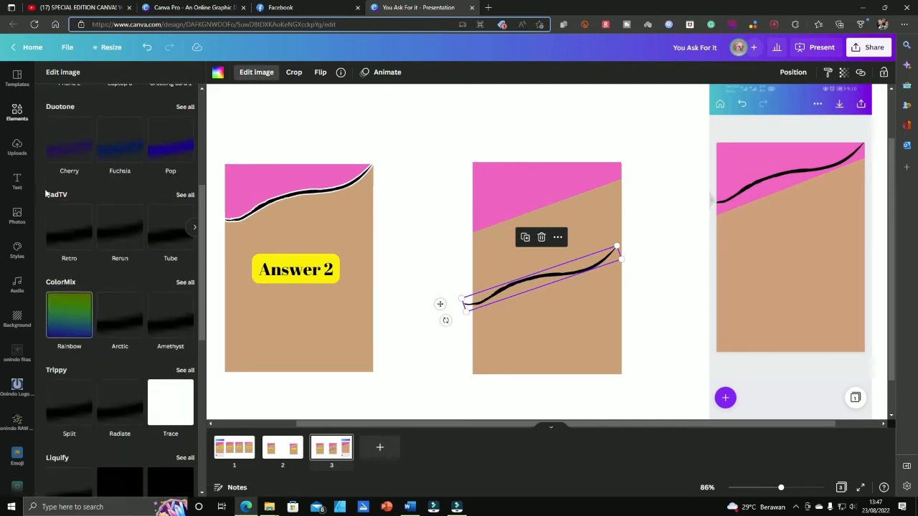
{"action": "scroll", "coordinate": [119, 314], "scroll_direction": "up", "scroll_amount": 4}
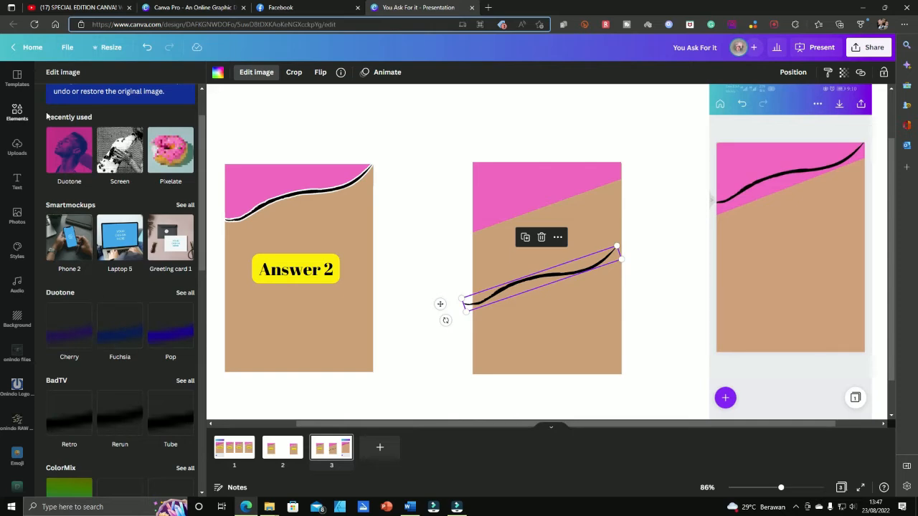
{"action": "left_click", "coordinate": [420, 181]}
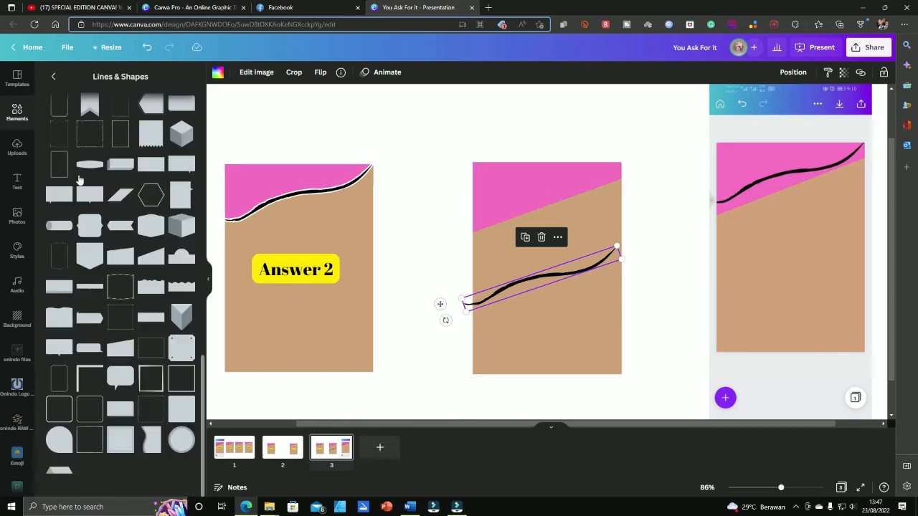
{"action": "scroll", "coordinate": [57, 115], "scroll_direction": "up", "scroll_amount": 6}
{"action": "left_click", "coordinate": [54, 77]}
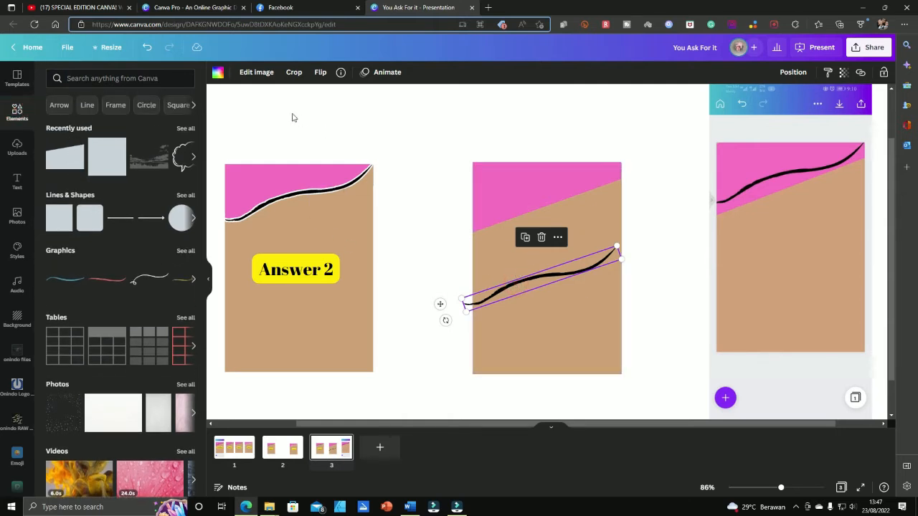
Apply the Cherry duotone to the wavy line with its intensity set to 0
{"action": "left_click", "coordinate": [262, 73]}
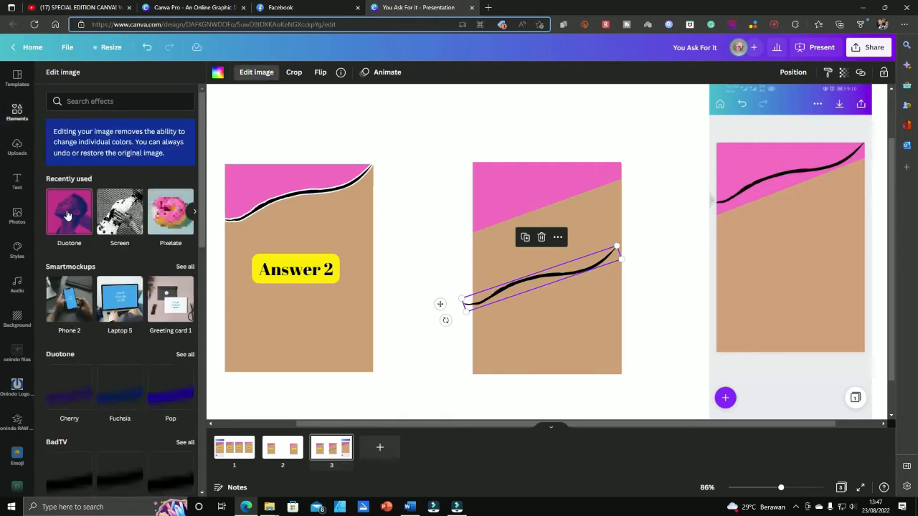
{"action": "scroll", "coordinate": [72, 275], "scroll_direction": "down", "scroll_amount": 8}
{"action": "scroll", "coordinate": [72, 275], "scroll_direction": "up", "scroll_amount": 8}
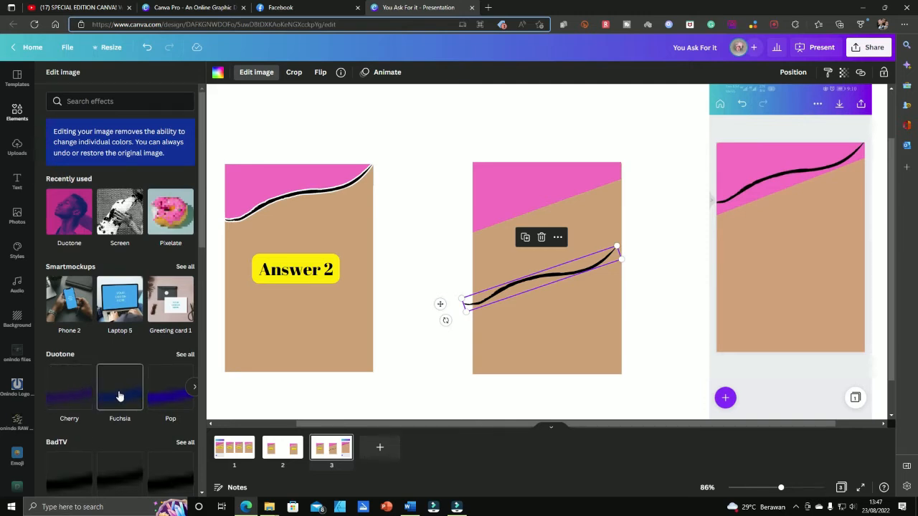
{"action": "left_click", "coordinate": [185, 354]}
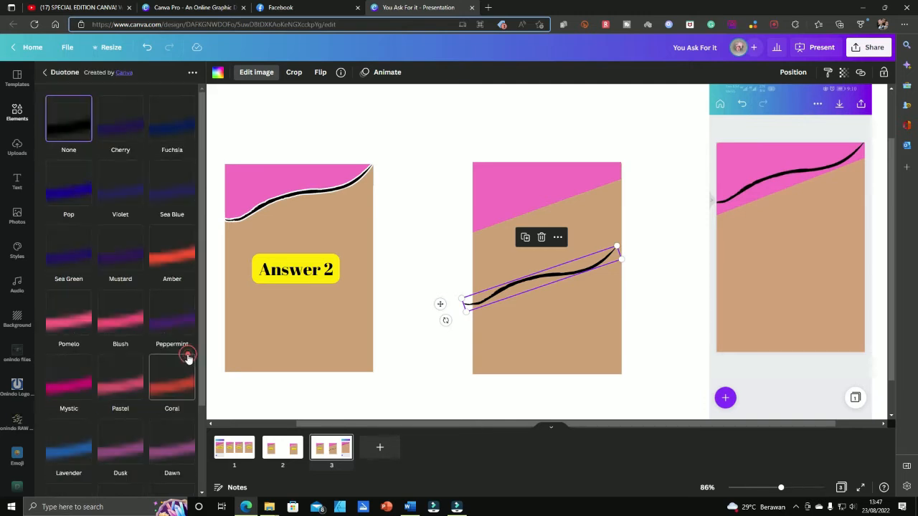
{"action": "left_click", "coordinate": [120, 127]}
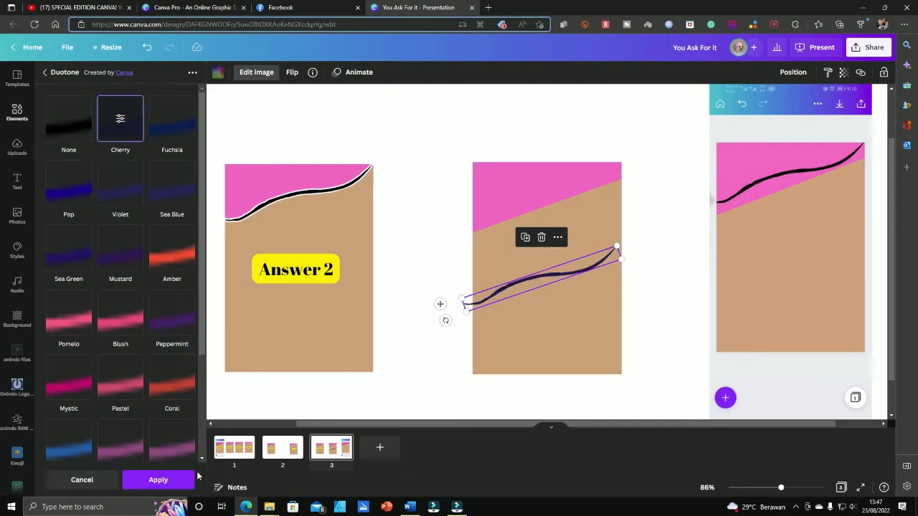
{"action": "left_click", "coordinate": [121, 124]}
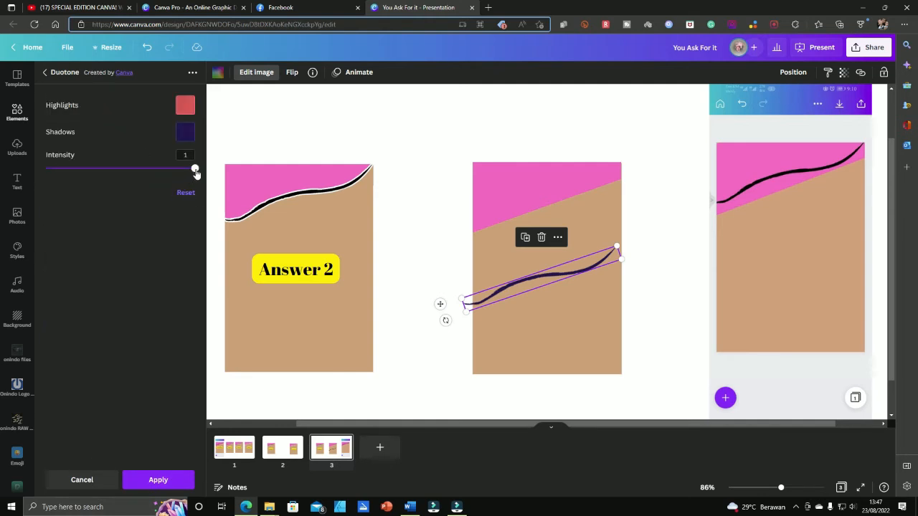
{"action": "left_click_drag", "start_coordinate": [195, 173], "coordinate": [45, 169]}
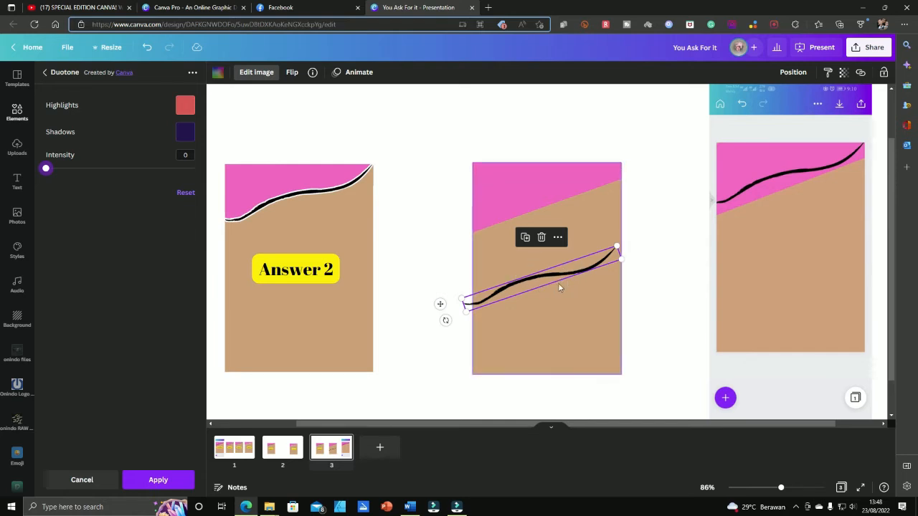
{"action": "left_click", "coordinate": [180, 482]}
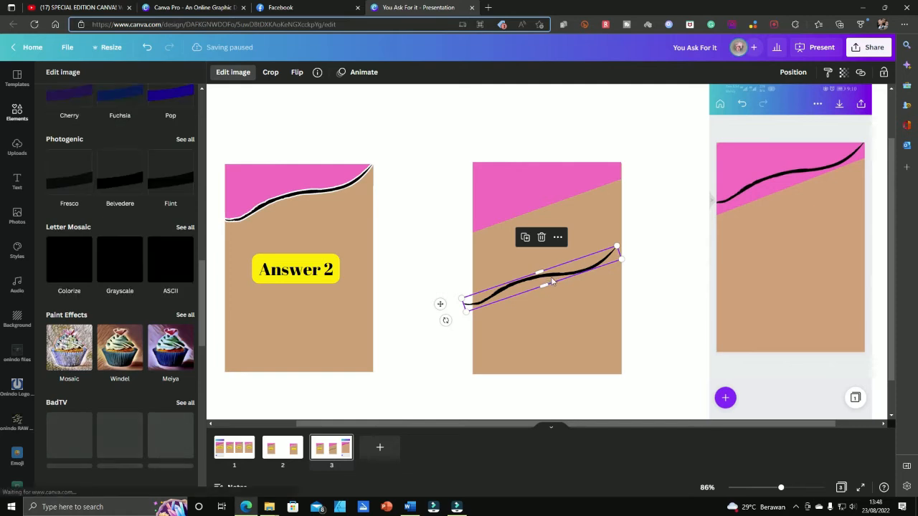
Apply a Glow shadow effect to the black wavy line
{"action": "left_click", "coordinate": [461, 267]}
{"action": "left_click", "coordinate": [536, 281]}
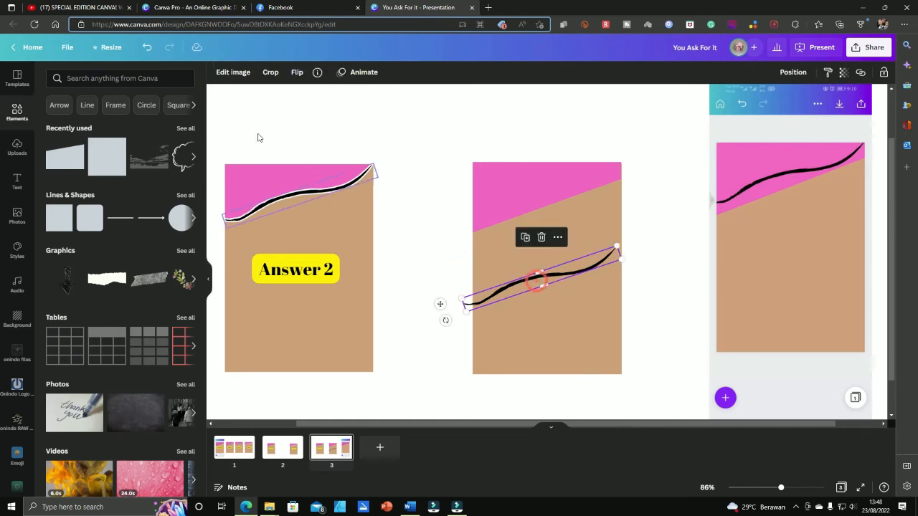
{"action": "left_click", "coordinate": [230, 74]}
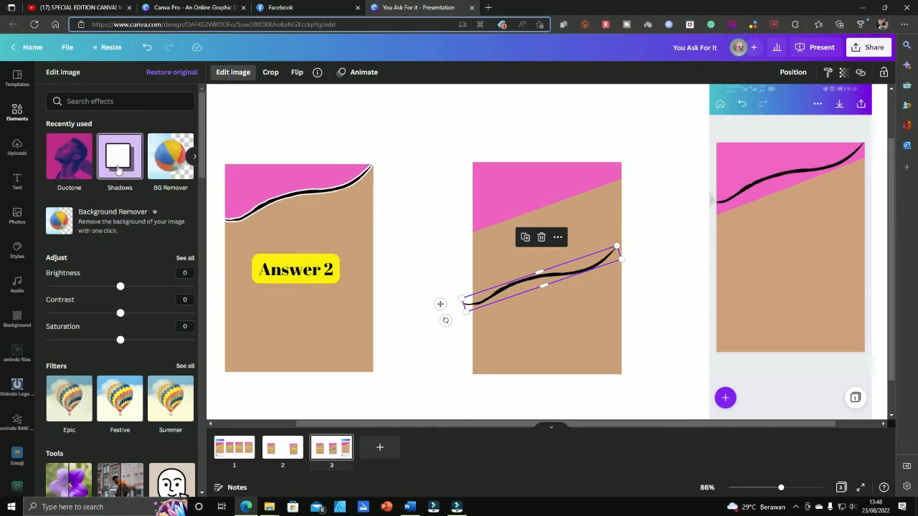
{"action": "left_click", "coordinate": [119, 167]}
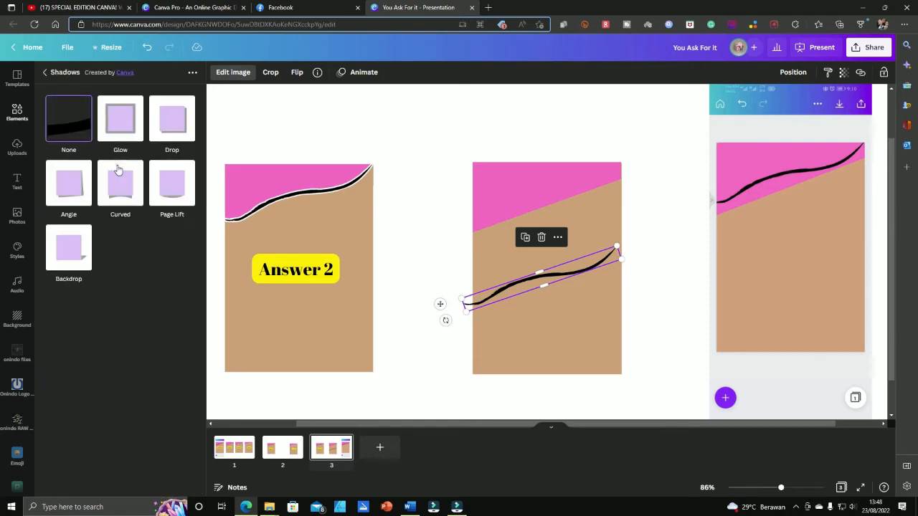
{"action": "left_click", "coordinate": [123, 122]}
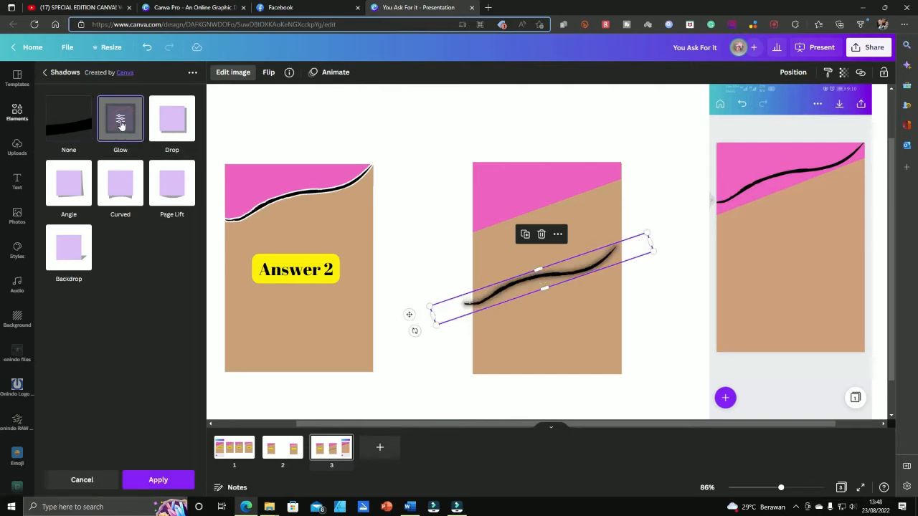
{"action": "left_click", "coordinate": [120, 122]}
Set the glow to white, fully opaque, blur 0 and size 4 for a crisp outline
{"action": "left_click", "coordinate": [184, 198]}
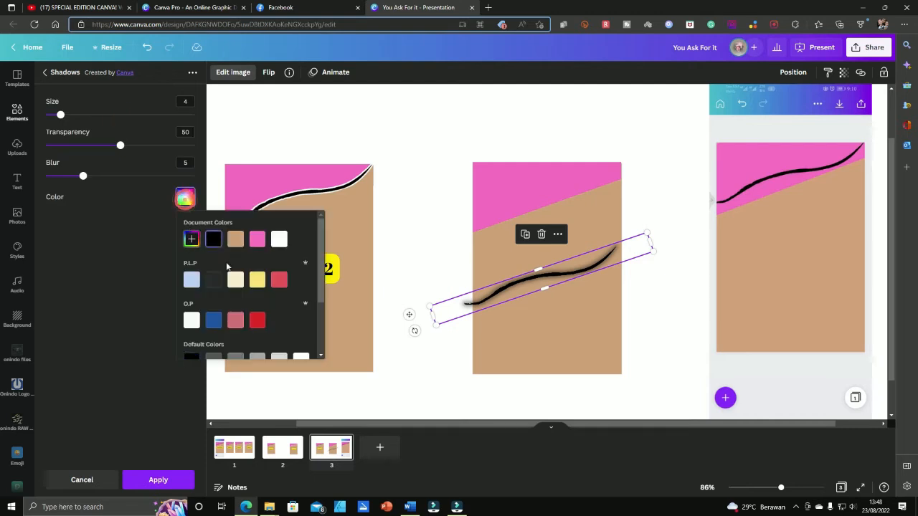
{"action": "left_click", "coordinate": [279, 239]}
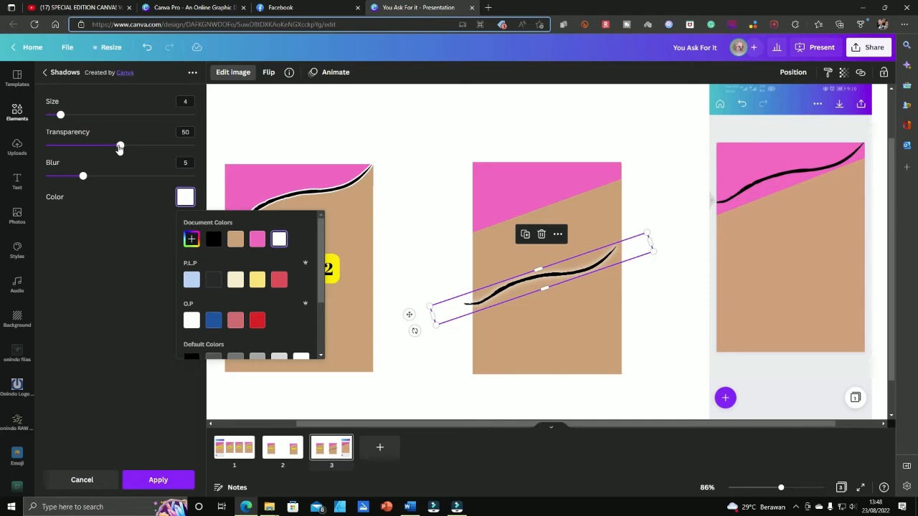
{"action": "left_click_drag", "start_coordinate": [119, 147], "coordinate": [223, 154]}
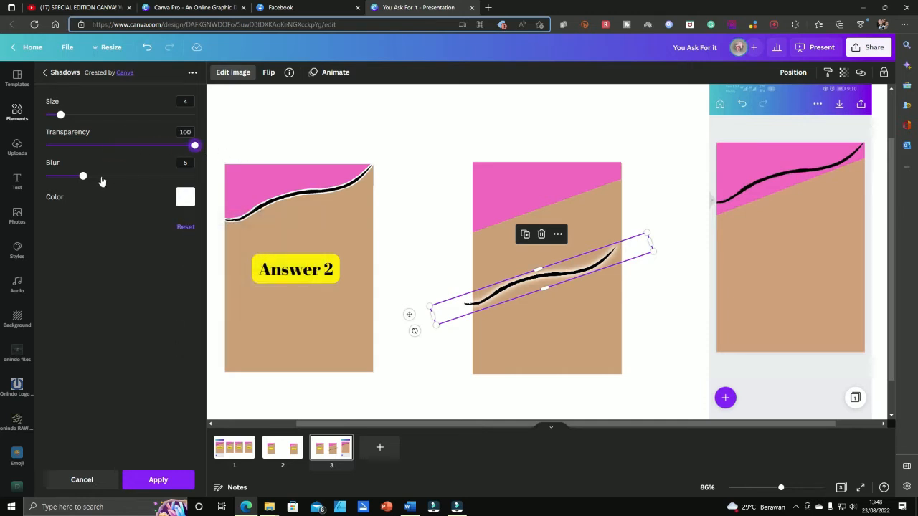
{"action": "left_click_drag", "start_coordinate": [84, 179], "coordinate": [46, 179]}
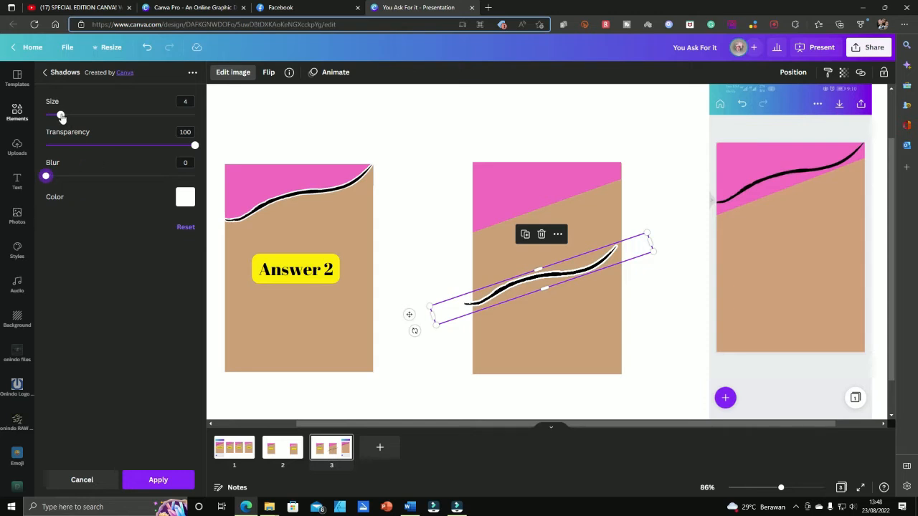
{"action": "left_click_drag", "start_coordinate": [61, 117], "coordinate": [57, 118]}
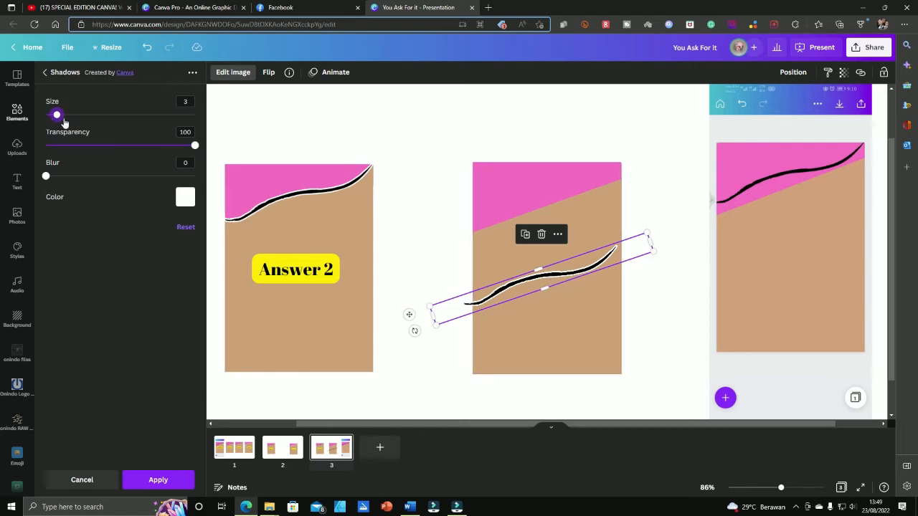
{"action": "mouse_move", "coordinate": [64, 123]}
{"action": "left_mouse_down"}
{"action": "mouse_move", "coordinate": [74, 119]}
{"action": "mouse_move", "coordinate": [60, 126]}
{"action": "left_mouse_up"}
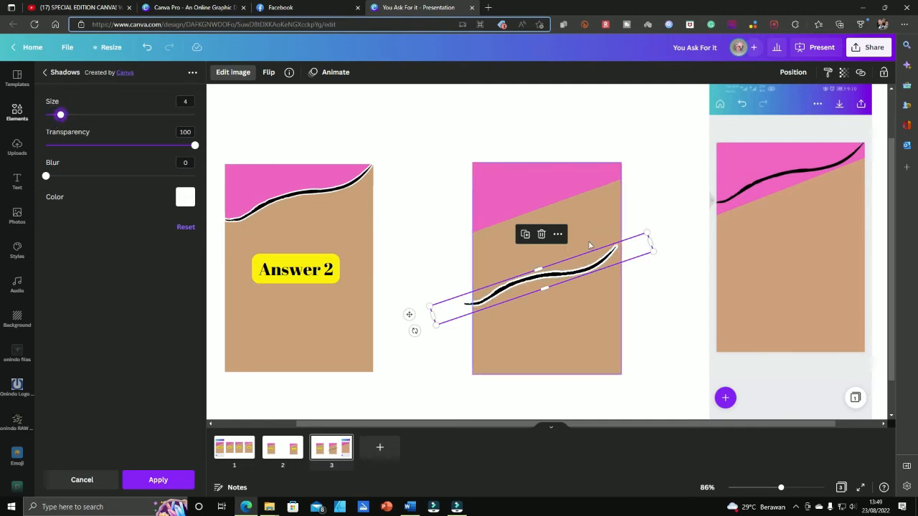
{"action": "left_click", "coordinate": [156, 488]}
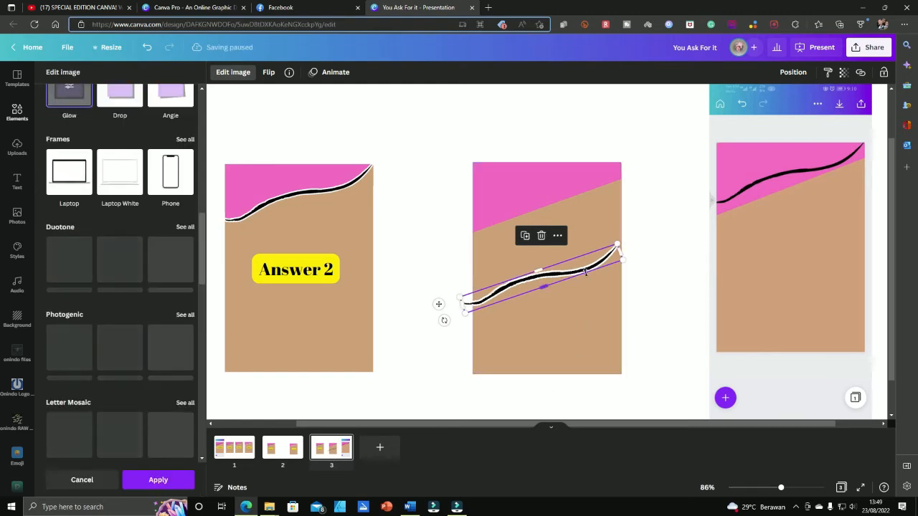
Move the white-outlined wavy line up onto the pink/tan boundary and stretch it slightly wider
{"action": "left_click", "coordinate": [658, 279]}
{"action": "left_click_drag", "start_coordinate": [569, 278], "coordinate": [572, 195]}
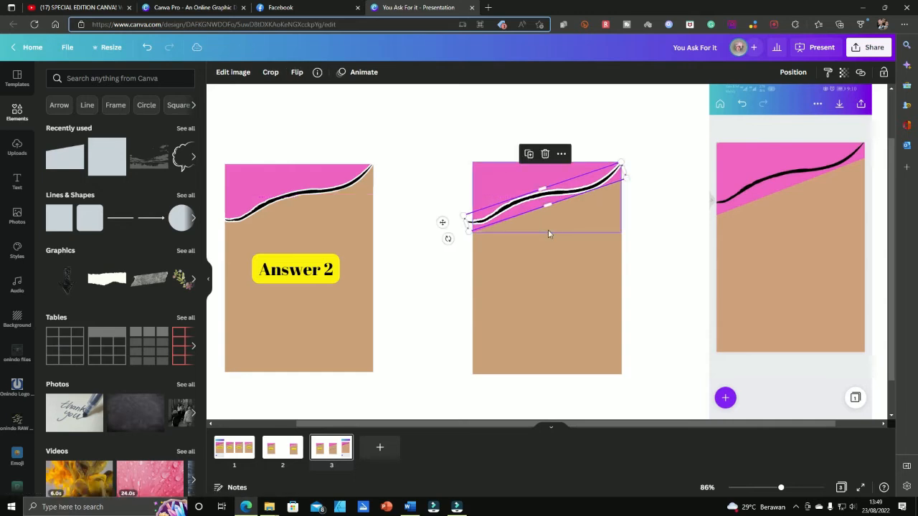
{"action": "scroll", "coordinate": [548, 230], "scroll_direction": "up", "scroll_amount": 3, "text": "ctrl"}
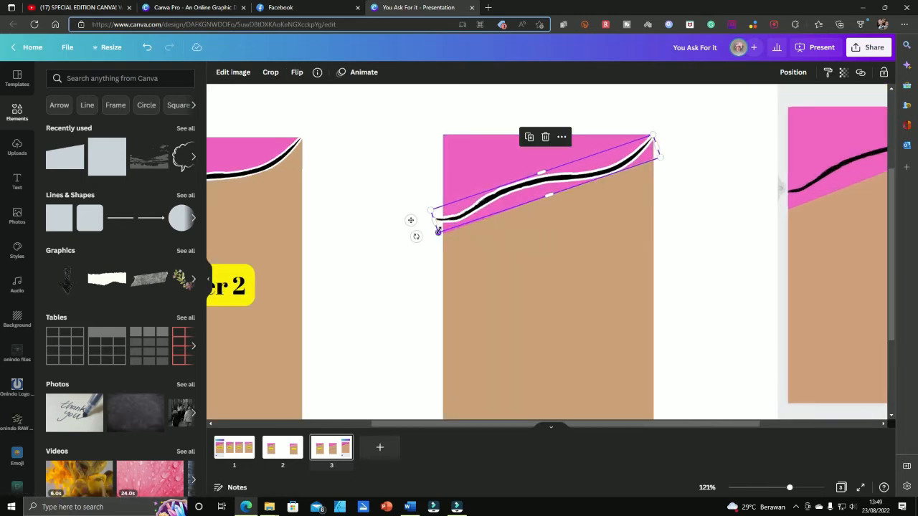
{"action": "left_click_drag", "start_coordinate": [439, 231], "coordinate": [443, 229]}
{"action": "left_click_drag", "start_coordinate": [608, 174], "coordinate": [607, 167]}
{"action": "left_click", "coordinate": [703, 198]}
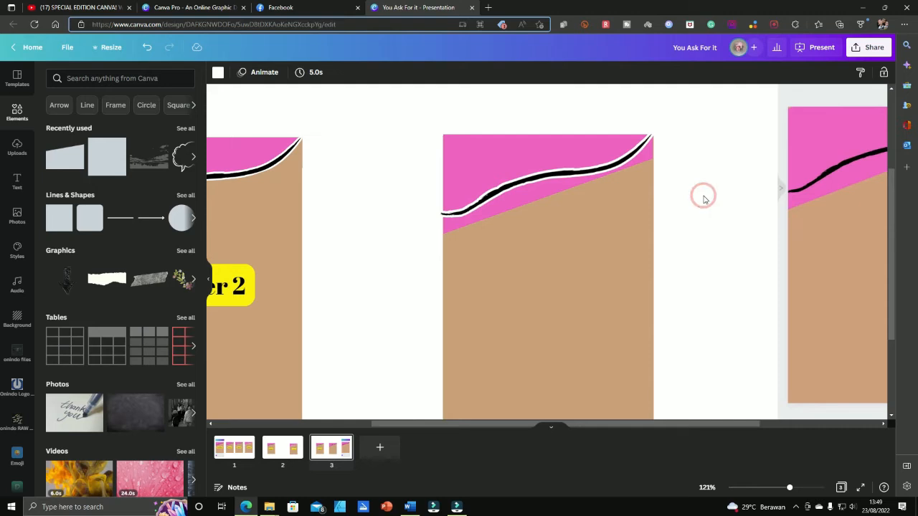
Add a tan square and reshape it into a tall narrow rectangle tilted about -18°
{"action": "left_click", "coordinate": [58, 224]}
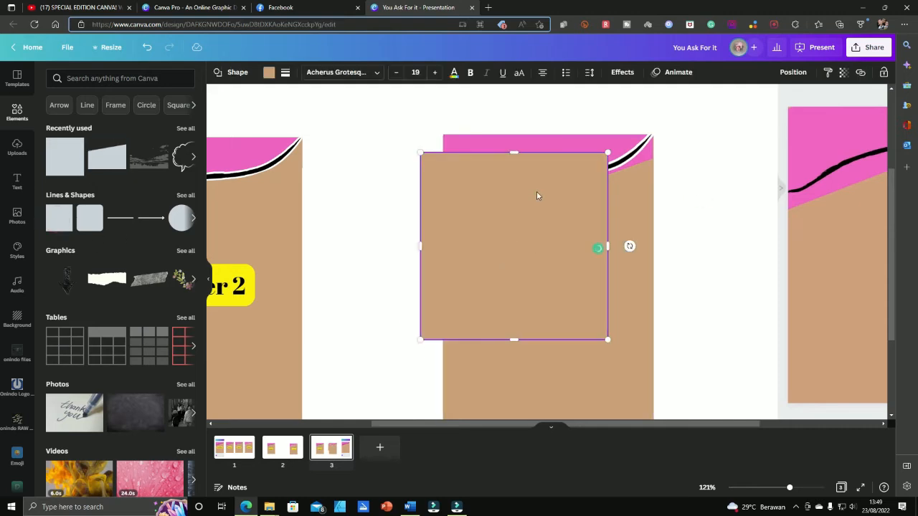
{"action": "left_click_drag", "start_coordinate": [548, 192], "coordinate": [593, 268]}
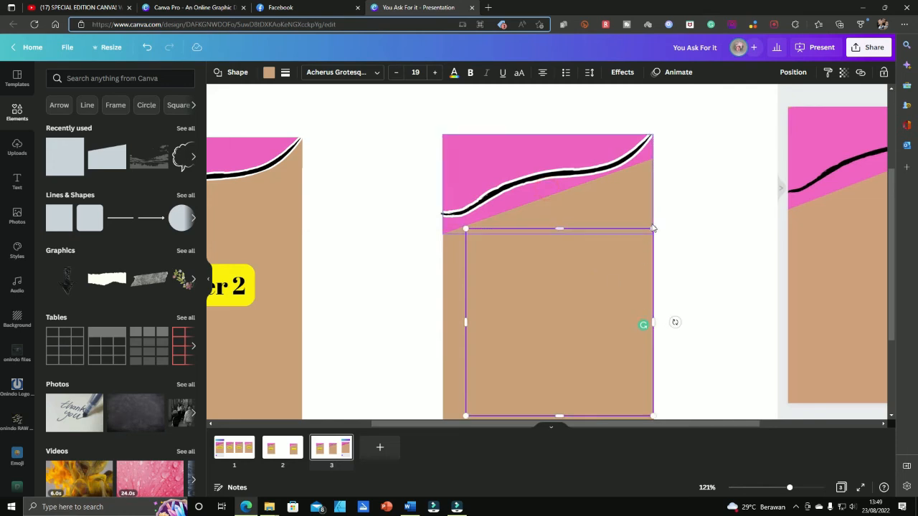
{"action": "left_click_drag", "start_coordinate": [652, 228], "coordinate": [554, 266]}
{"action": "left_click_drag", "start_coordinate": [524, 328], "coordinate": [508, 274]}
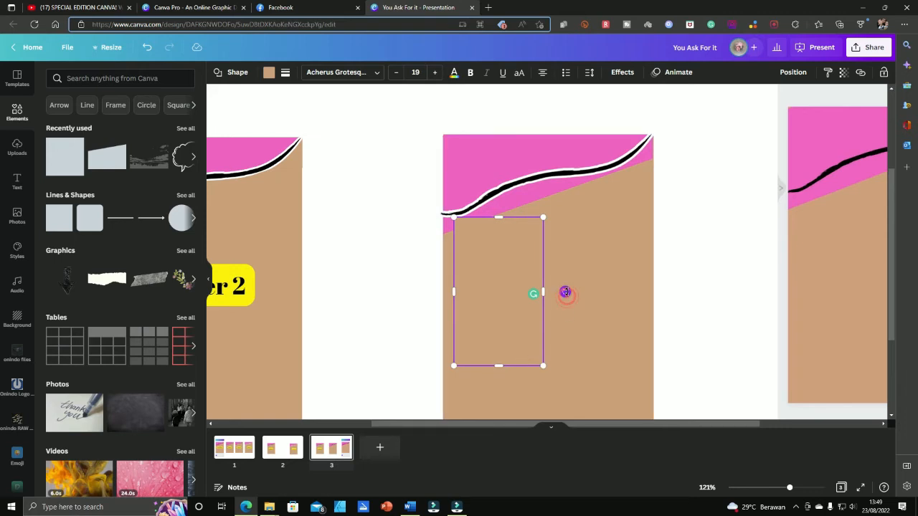
{"action": "left_click_drag", "start_coordinate": [565, 292], "coordinate": [569, 269]}
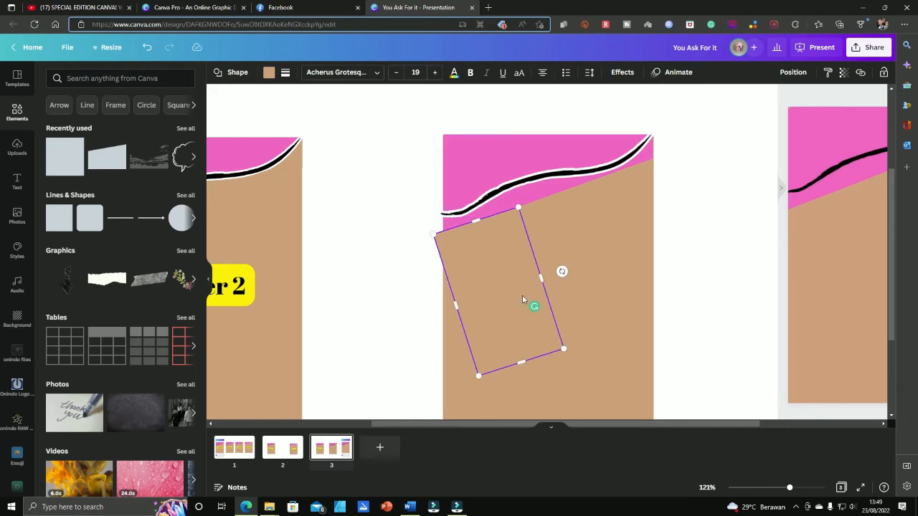
Move the rectangle up under the wavy line and send it backward one layer
{"action": "scroll", "coordinate": [487, 290], "scroll_direction": "up", "scroll_amount": 5}
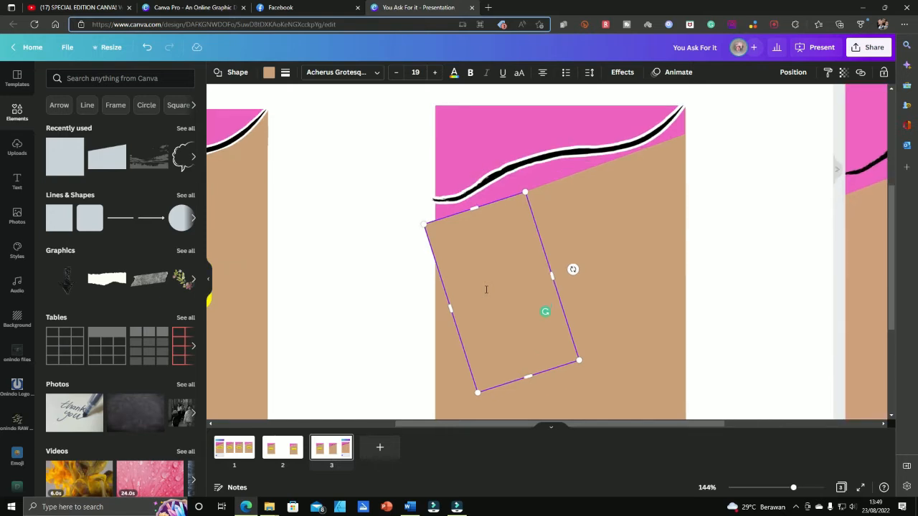
{"action": "left_click", "coordinate": [627, 232]}
{"action": "left_click", "coordinate": [507, 235]}
{"action": "left_click_drag", "start_coordinate": [503, 240], "coordinate": [515, 209]}
{"action": "left_click", "coordinate": [795, 72]}
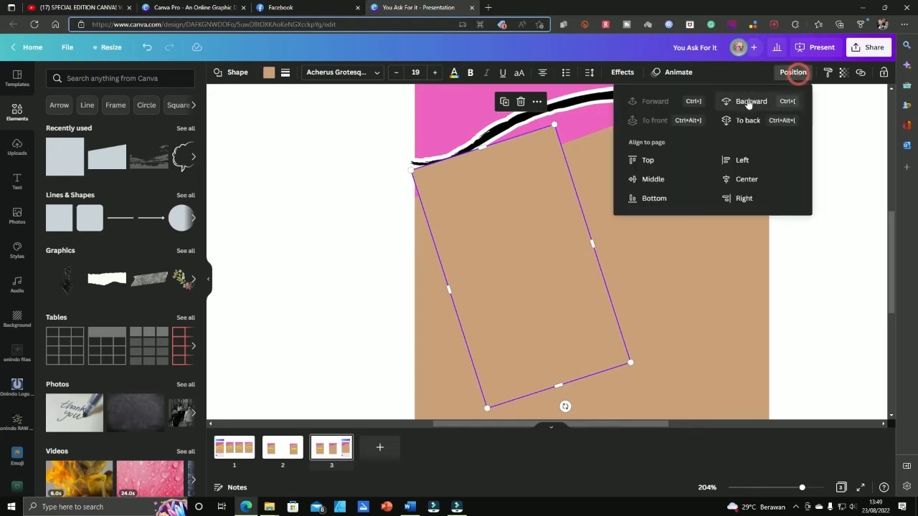
{"action": "left_click", "coordinate": [753, 101]}
{"action": "left_click", "coordinate": [641, 239]}
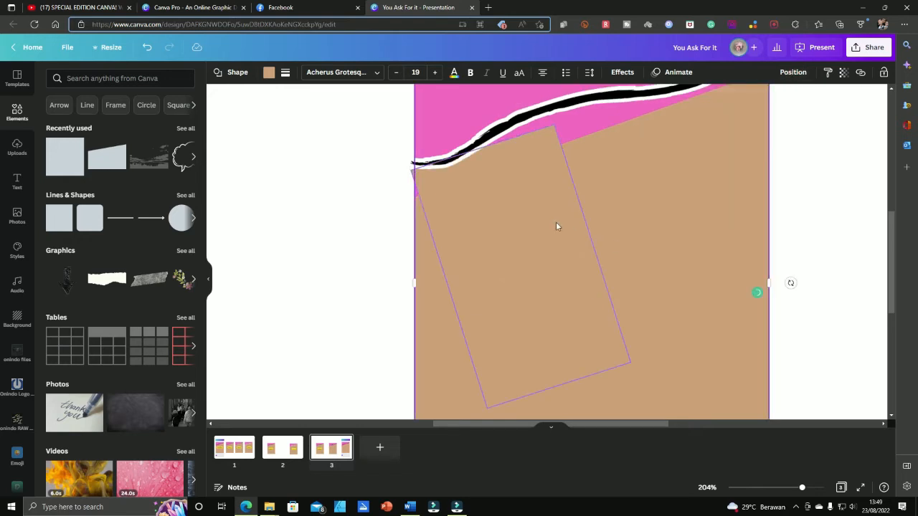
Narrow the tilted rectangle and shorten it into a small box
{"action": "left_click", "coordinate": [555, 222]}
{"action": "left_click_drag", "start_coordinate": [598, 245], "coordinate": [561, 258]}
{"action": "left_click", "coordinate": [538, 271]}
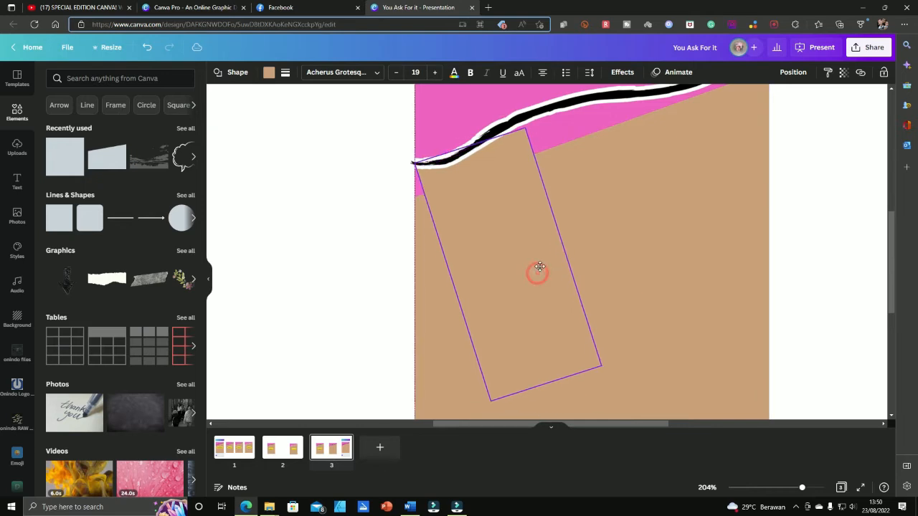
{"action": "left_click", "coordinate": [559, 222]}
{"action": "left_click_drag", "start_coordinate": [563, 247], "coordinate": [531, 257]}
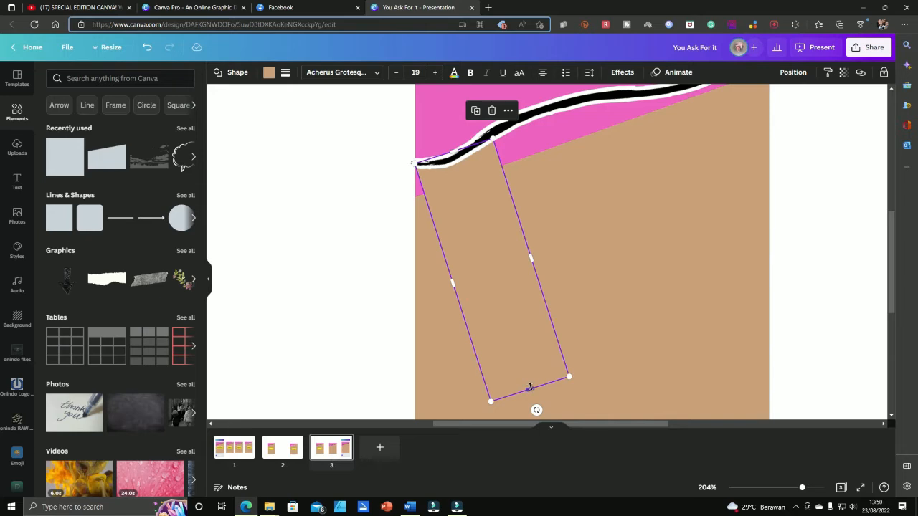
{"action": "left_click_drag", "start_coordinate": [530, 387], "coordinate": [549, 189]}
Send the small tan box backward and slide it up along the stripe at a shallower tilt
{"action": "left_click", "coordinate": [794, 72]}
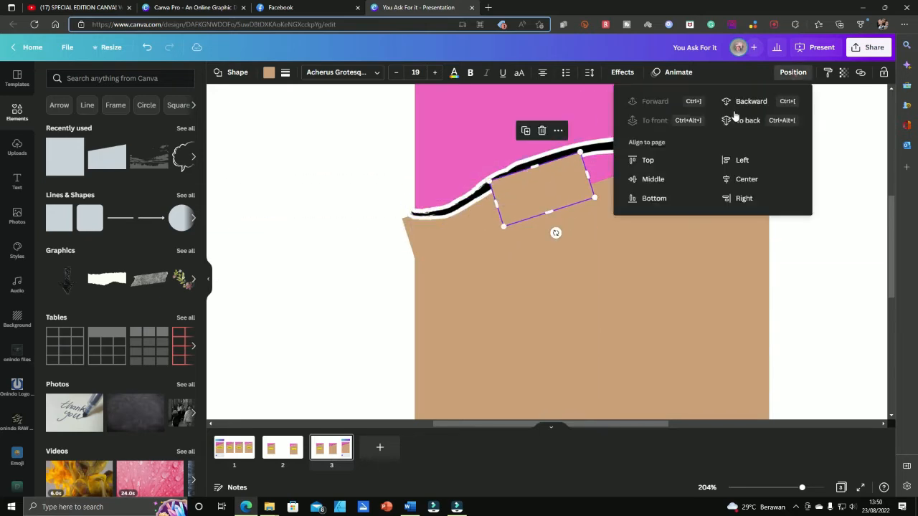
{"action": "left_click", "coordinate": [743, 103]}
{"action": "left_click", "coordinate": [668, 279]}
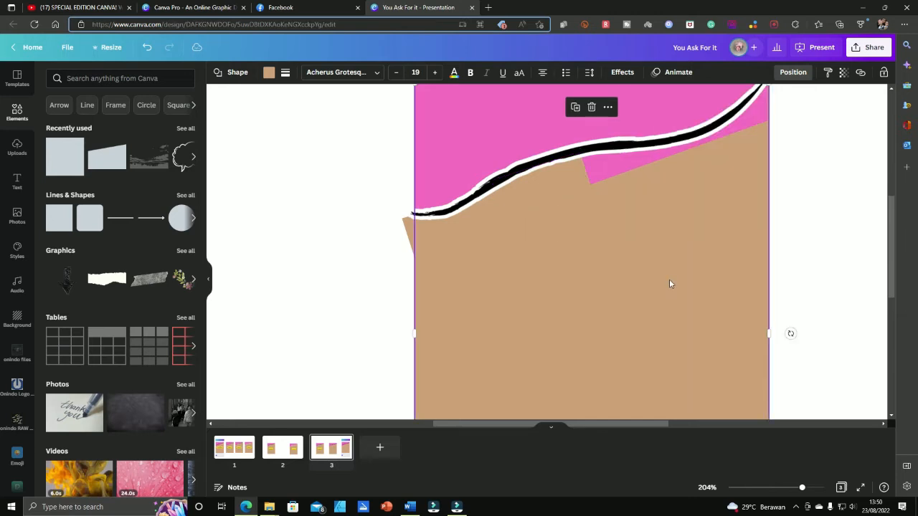
{"action": "left_click", "coordinate": [565, 190]}
{"action": "left_click", "coordinate": [565, 205]}
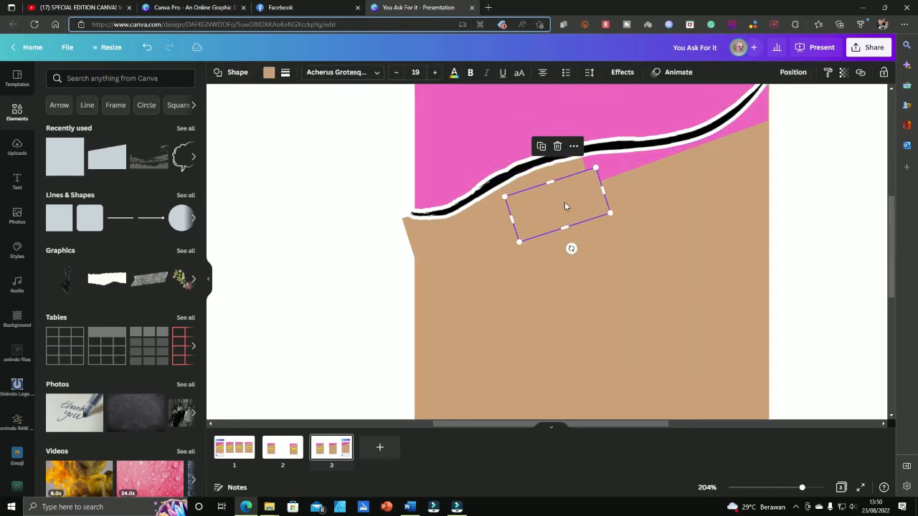
{"action": "left_click_drag", "start_coordinate": [564, 205], "coordinate": [635, 214]}
{"action": "left_click_drag", "start_coordinate": [634, 175], "coordinate": [626, 177]}
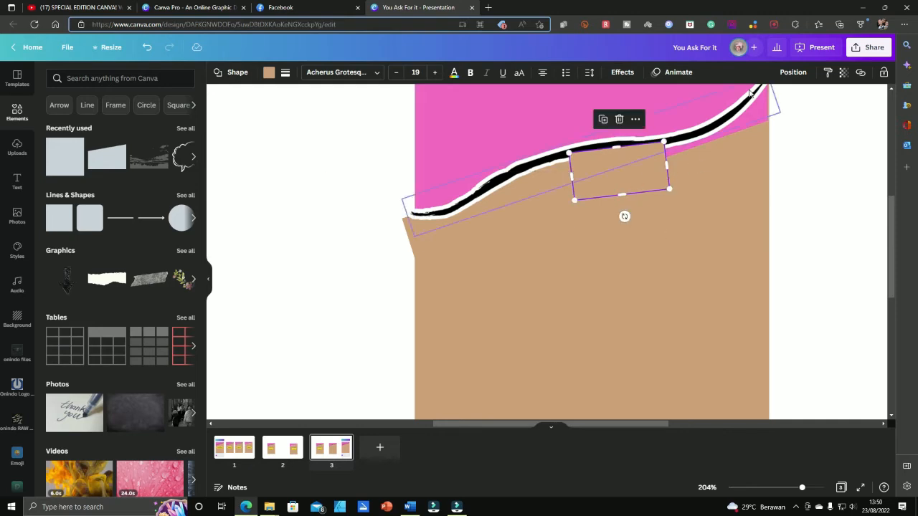
Move the tan box further right, rotate it slightly clockwise and send it behind the pink shape
{"action": "left_click", "coordinate": [794, 72]}
{"action": "left_click", "coordinate": [751, 101]}
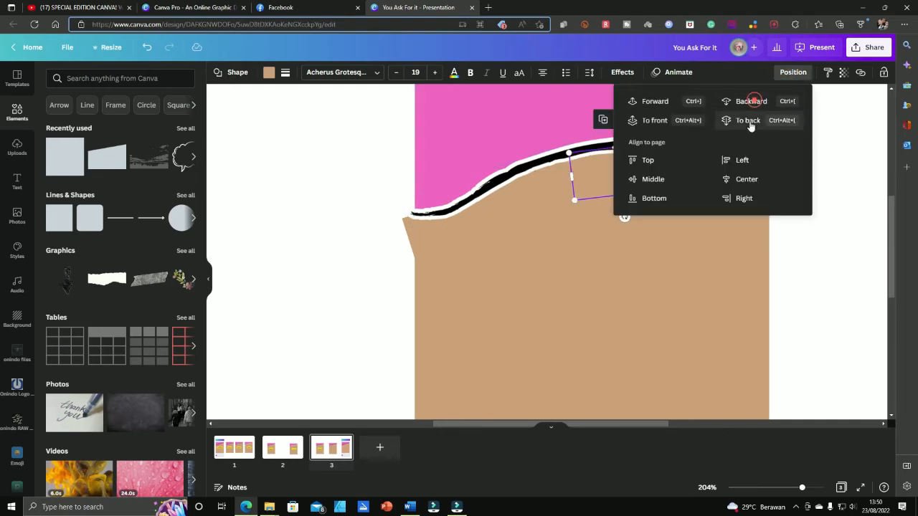
{"action": "left_click", "coordinate": [804, 245]}
{"action": "left_click", "coordinate": [647, 175]}
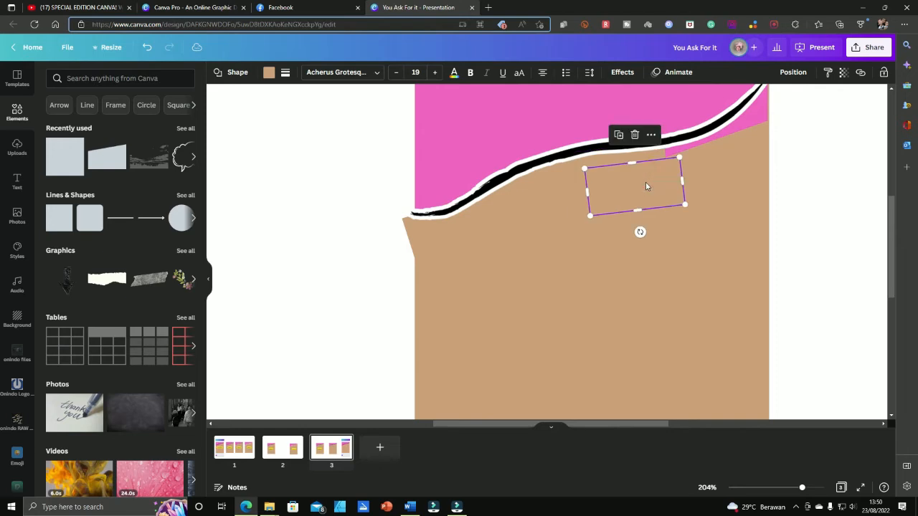
{"action": "left_click_drag", "start_coordinate": [645, 183], "coordinate": [711, 157]}
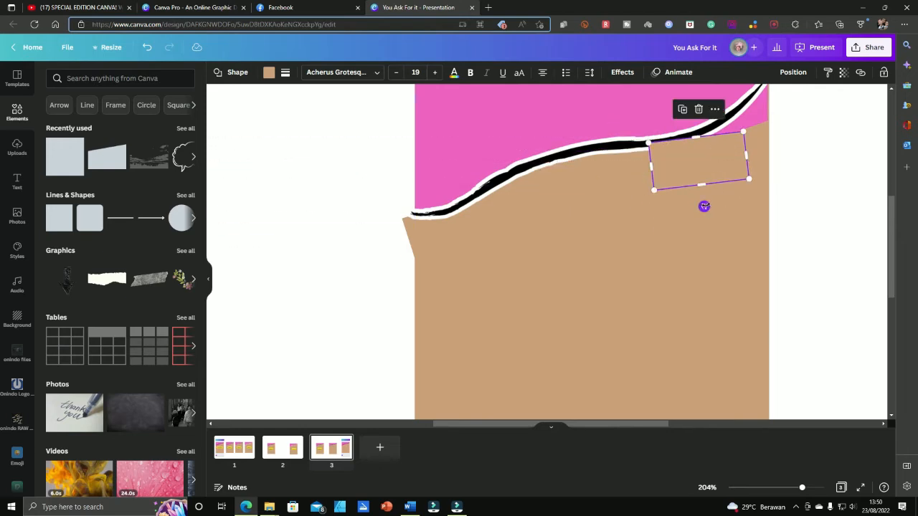
{"action": "left_click_drag", "start_coordinate": [705, 207], "coordinate": [725, 148]}
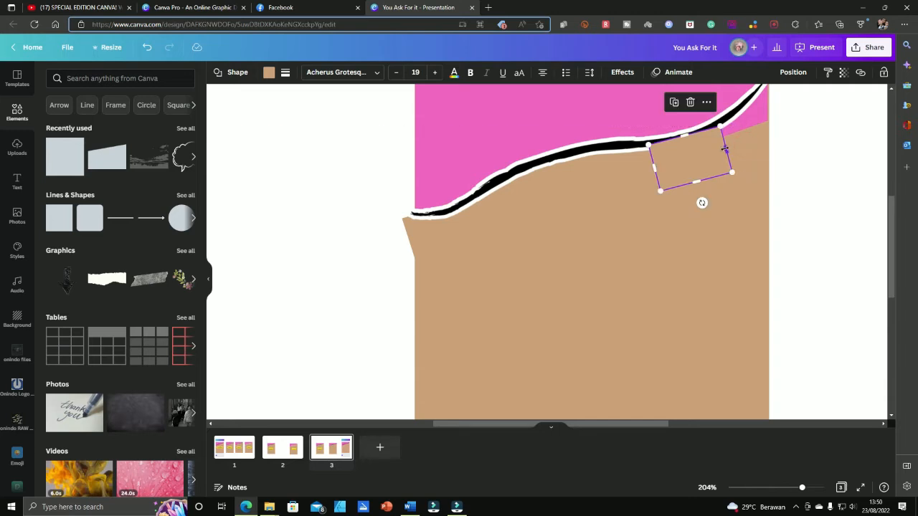
{"action": "left_click", "coordinate": [794, 72]}
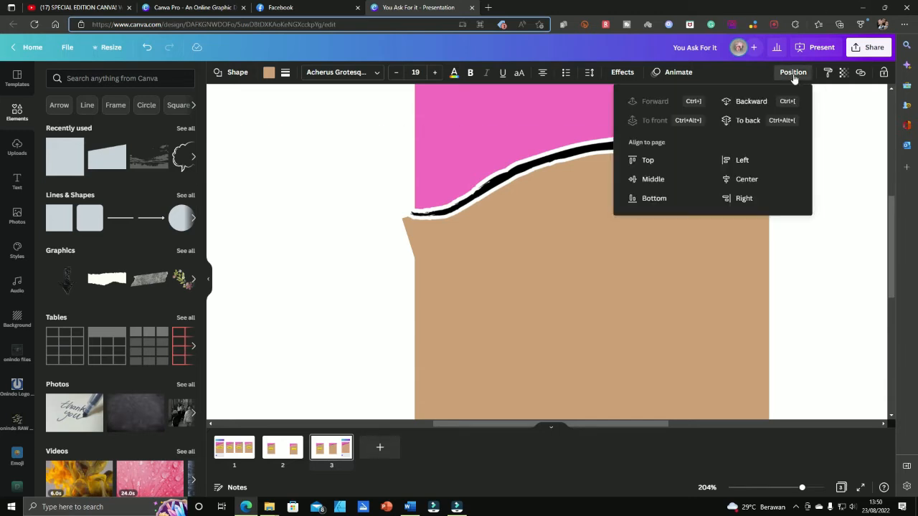
{"action": "left_click", "coordinate": [754, 101]}
{"action": "left_click", "coordinate": [818, 228]}
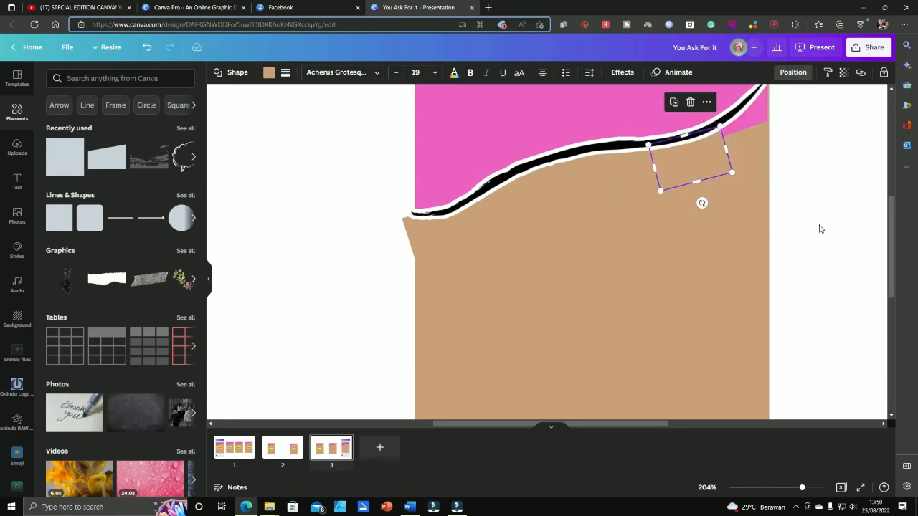
{"action": "left_click", "coordinate": [818, 224]}
Place the tan box as a tilted diamond at the card's top-right corner, sent behind the card
{"action": "scroll", "coordinate": [795, 149], "scroll_direction": "up", "scroll_amount": 3}
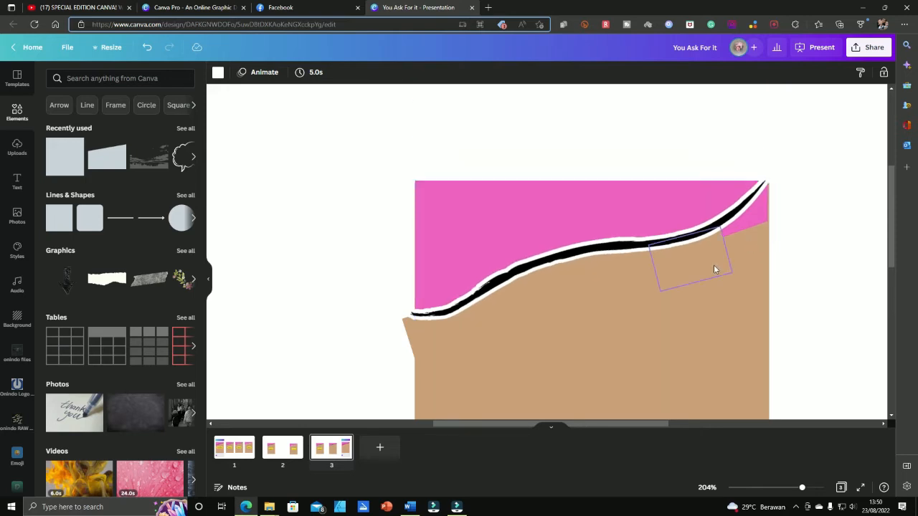
{"action": "left_click", "coordinate": [714, 267]}
{"action": "left_click_drag", "start_coordinate": [714, 268], "coordinate": [780, 245]}
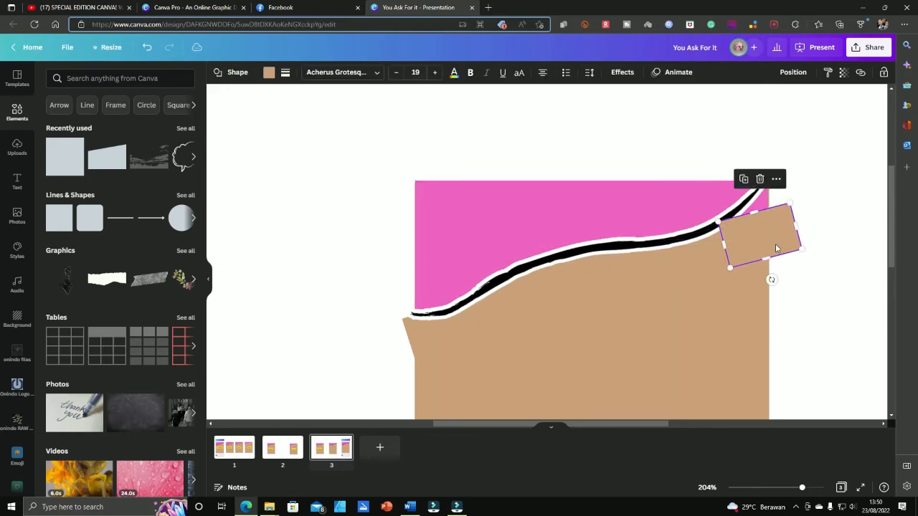
{"action": "left_click_drag", "start_coordinate": [772, 279], "coordinate": [769, 231]}
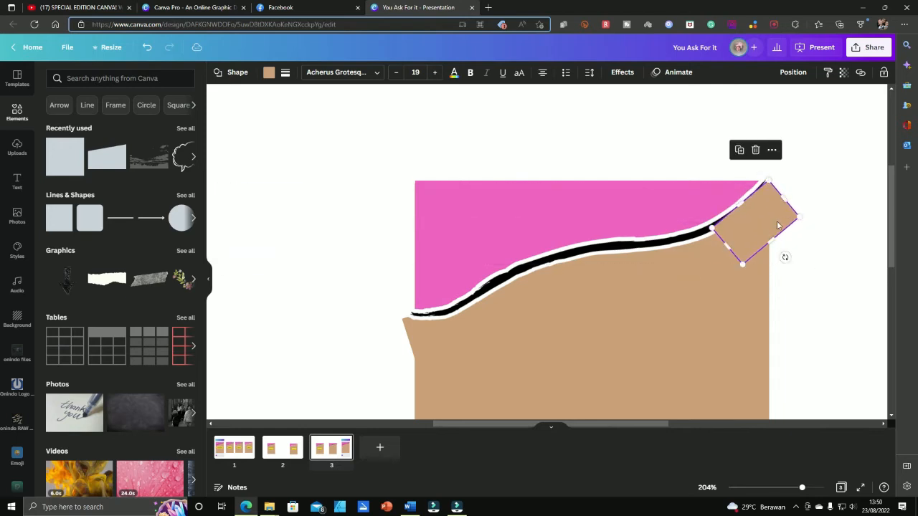
{"action": "left_click", "coordinate": [793, 73]}
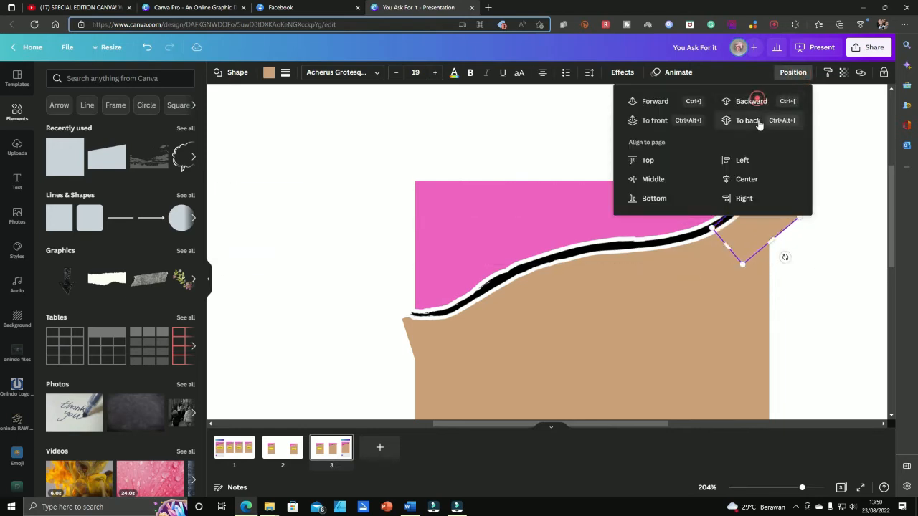
{"action": "left_click", "coordinate": [832, 221]}
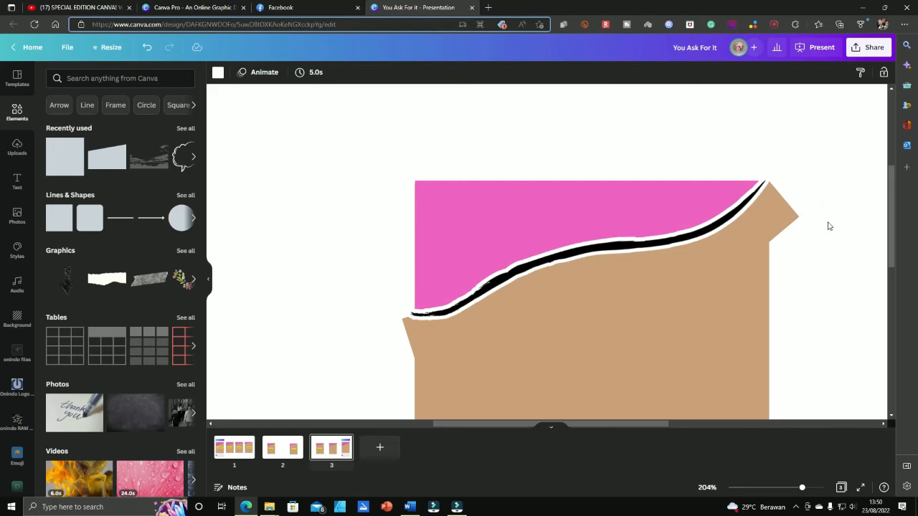
Stretch the wavy line toward the card's top-right corner and adjust its left end
{"action": "left_click", "coordinate": [752, 216]}
{"action": "scroll", "coordinate": [752, 215], "scroll_direction": "down", "scroll_amount": 1}
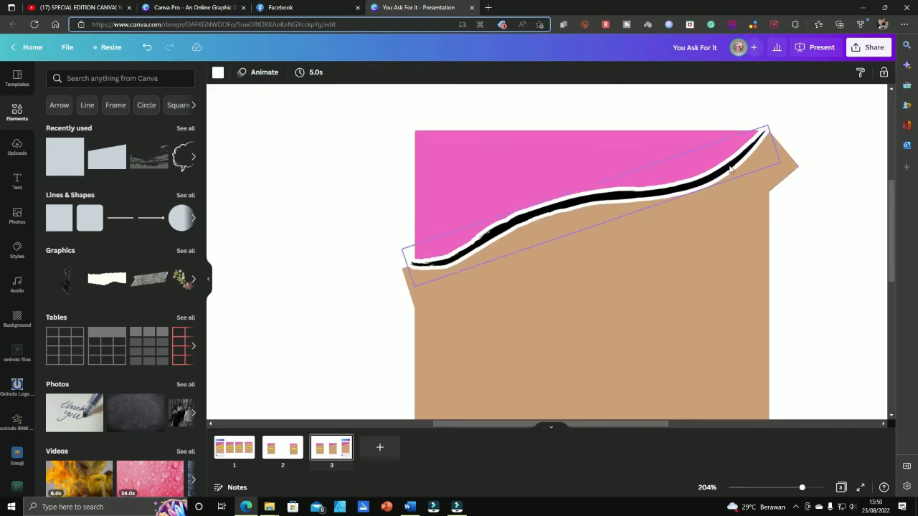
{"action": "left_click_drag", "start_coordinate": [764, 127], "coordinate": [768, 127]}
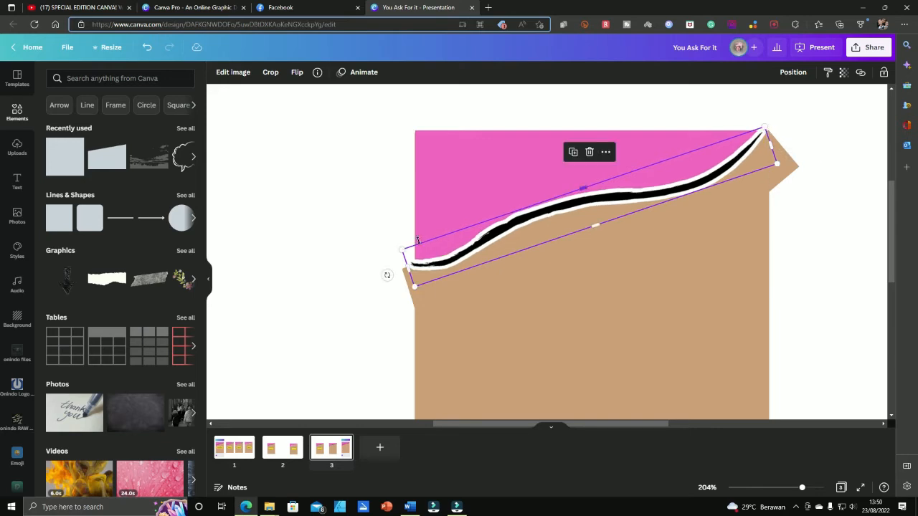
{"action": "left_click_drag", "start_coordinate": [403, 250], "coordinate": [411, 251]}
{"action": "left_click", "coordinate": [825, 267]}
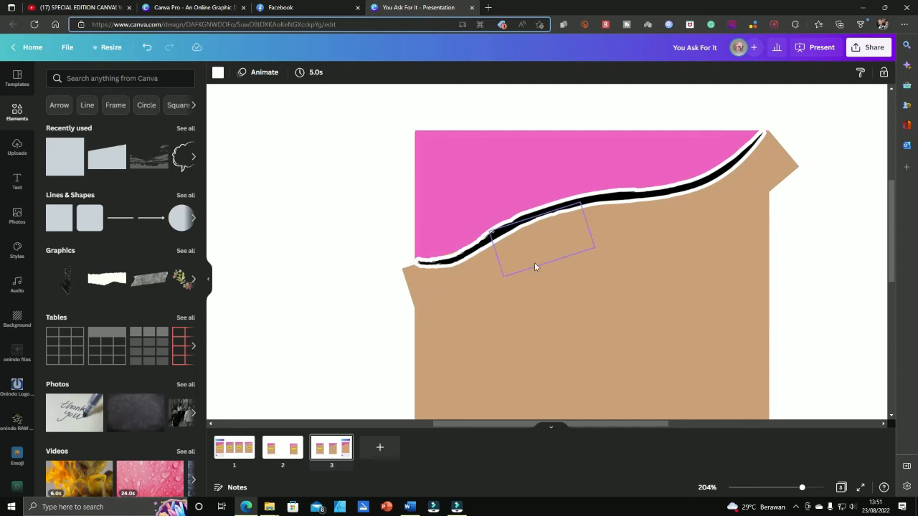
Duplicate the tan rectangle with Ctrl+D and rotate the copy upright
{"action": "left_click", "coordinate": [436, 296]}
{"action": "key", "text": "ctrl+d"}
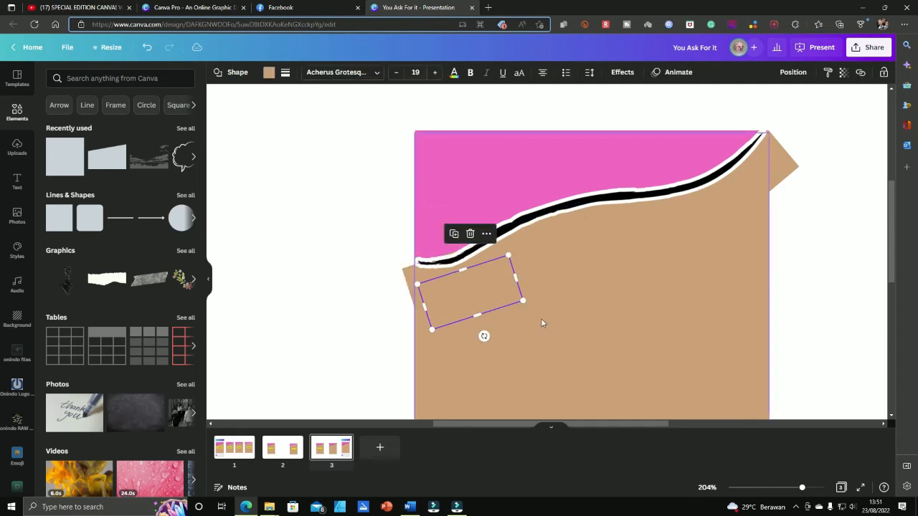
{"action": "left_click_drag", "start_coordinate": [484, 336], "coordinate": [395, 295]}
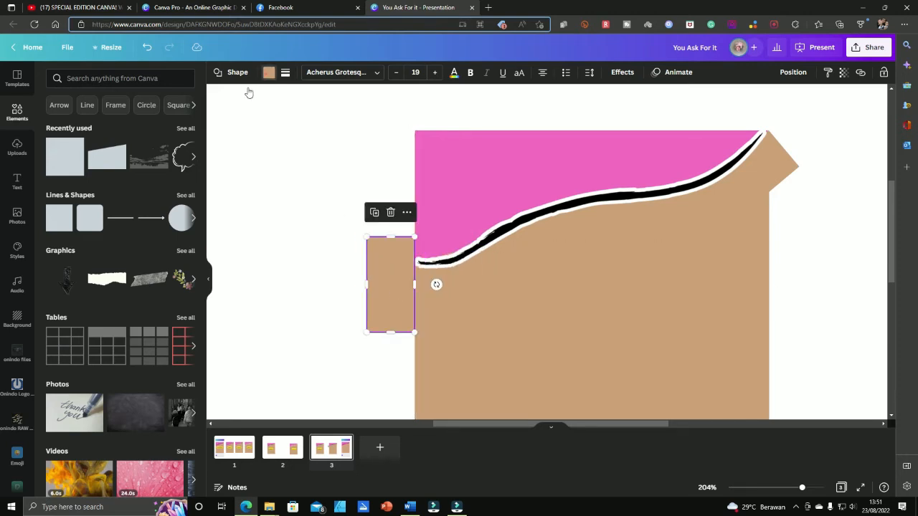
Make the duplicate strip white and position it over the card's protruding top-right corner
{"action": "left_click", "coordinate": [269, 73]}
{"action": "left_click", "coordinate": [185, 123]}
{"action": "left_click", "coordinate": [279, 232]}
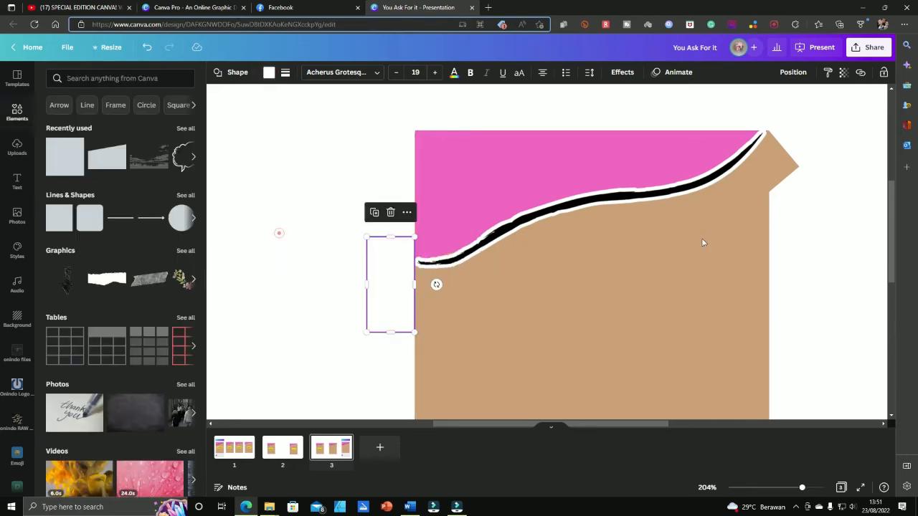
{"action": "left_click", "coordinate": [786, 173]}
{"action": "scroll", "coordinate": [818, 215], "scroll_direction": "down", "scroll_amount": 2, "text": "ctrl"}
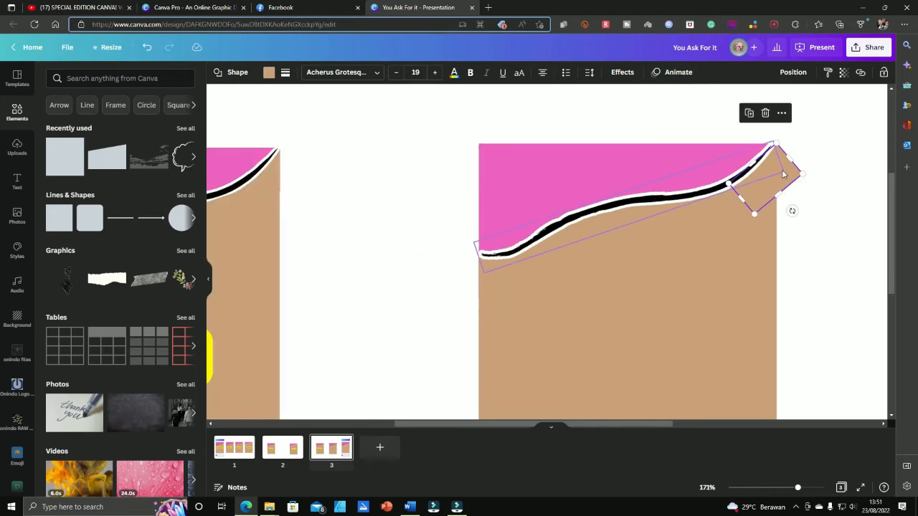
{"action": "left_click_drag", "start_coordinate": [463, 284], "coordinate": [788, 172]}
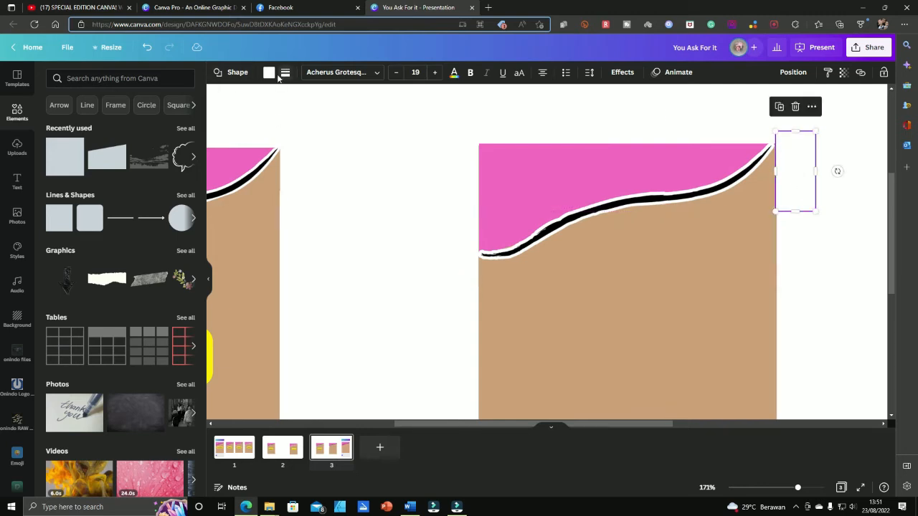
{"action": "left_click", "coordinate": [359, 158]}
{"action": "left_click_drag", "start_coordinate": [799, 196], "coordinate": [816, 256]}
Resize the wavy line to 389 × 39 so it ends cleanly at the corner
{"action": "left_click", "coordinate": [816, 257]}
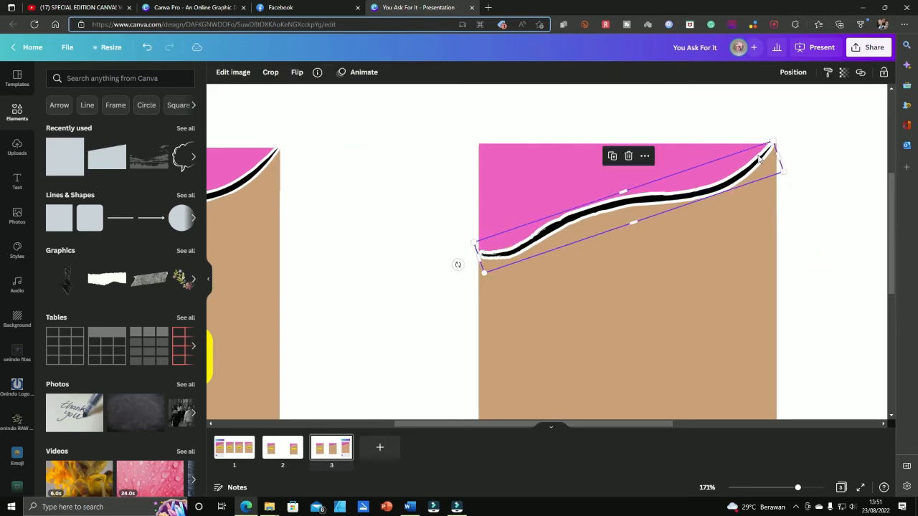
{"action": "left_click_drag", "start_coordinate": [781, 153], "coordinate": [783, 156]}
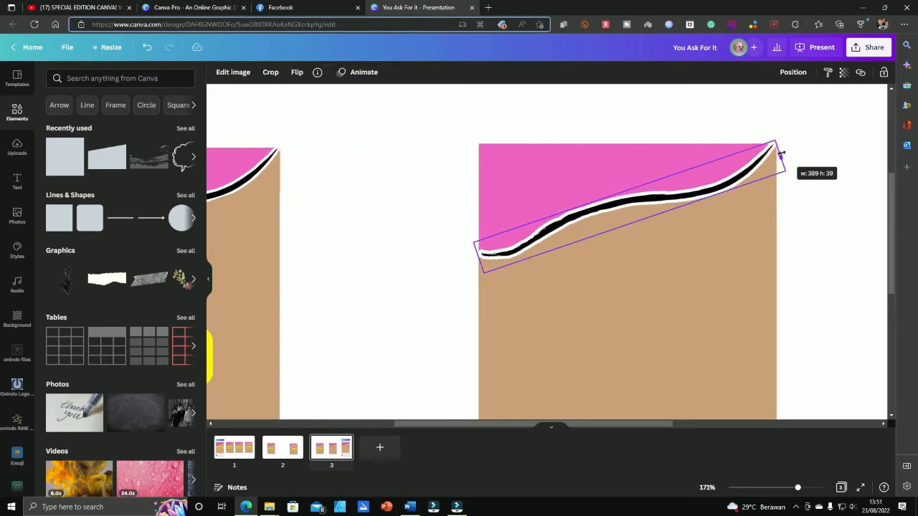
{"action": "left_click", "coordinate": [813, 117]}
{"action": "scroll", "coordinate": [719, 207], "scroll_direction": "down", "scroll_amount": 5}
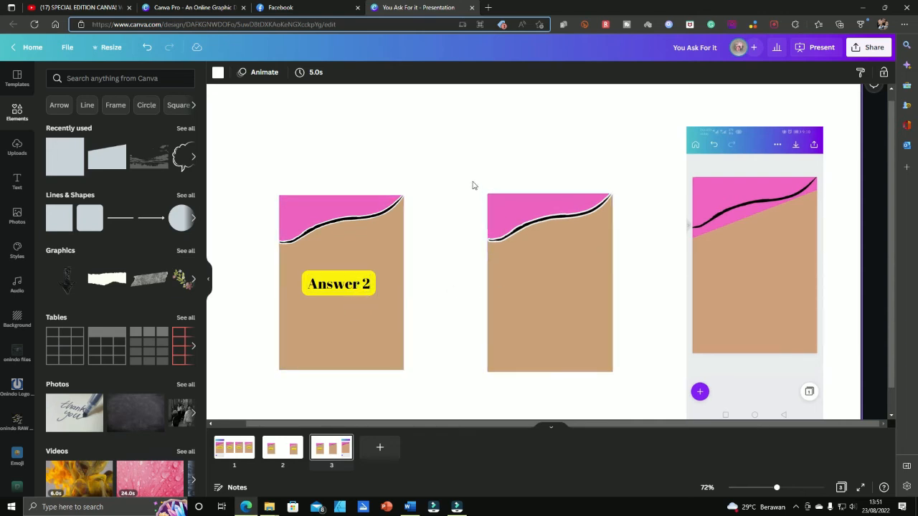
Marquee-select the new card's pieces and group them with Ctrl+G
{"action": "left_click_drag", "start_coordinate": [447, 150], "coordinate": [654, 424]}
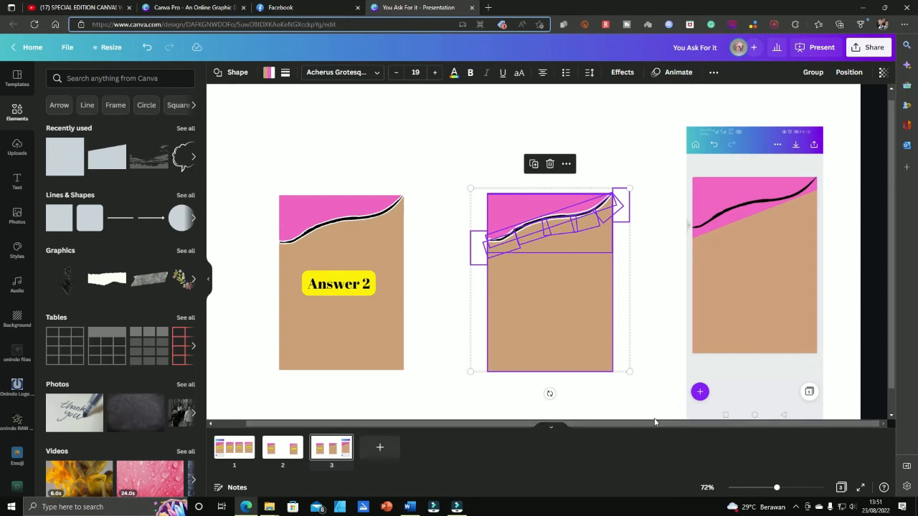
{"action": "key", "text": "ctrl+g"}
{"action": "left_click", "coordinate": [652, 291]}
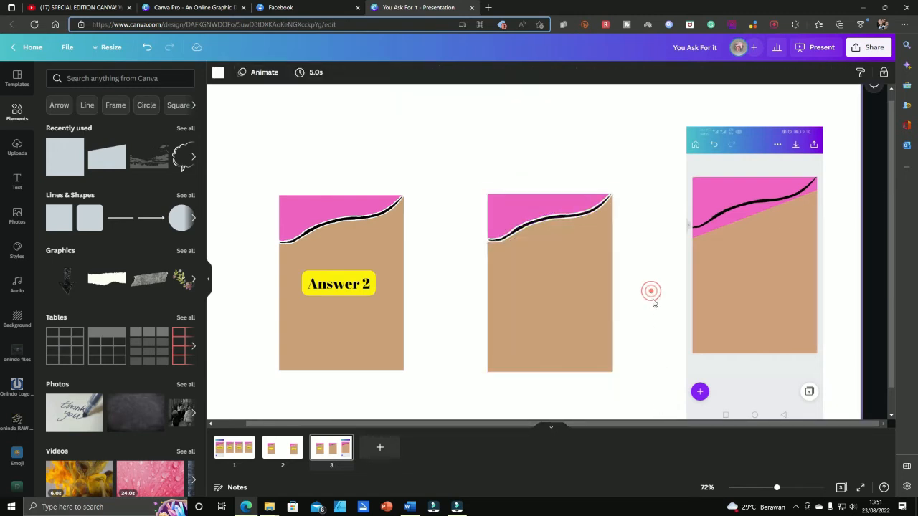
Delete the Answer 2 card, its leftover strip and label, and the phone screenshot
{"action": "left_click", "coordinate": [742, 285]}
{"action": "left_click", "coordinate": [549, 287]}
{"action": "left_click", "coordinate": [291, 283]}
{"action": "key", "text": "Delete"}
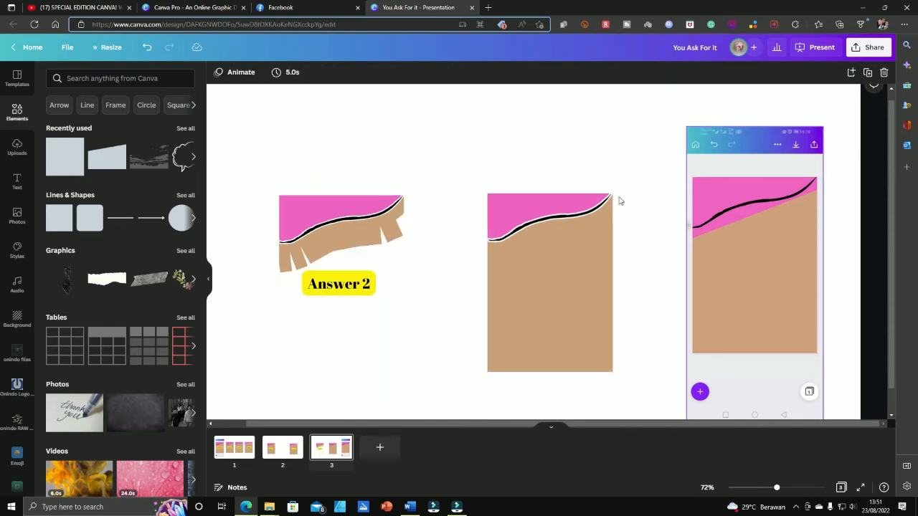
{"action": "left_click_drag", "start_coordinate": [258, 138], "coordinate": [441, 385]}
{"action": "key", "text": "Delete"}
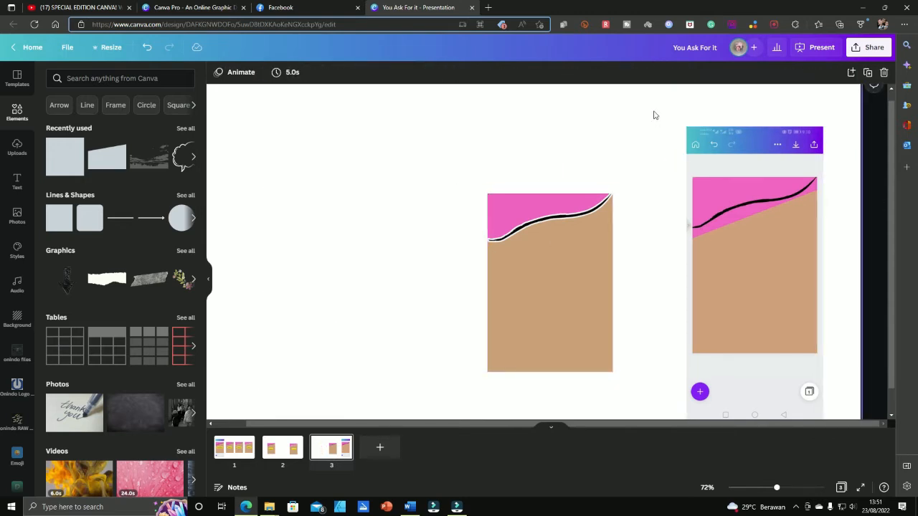
{"action": "left_click_drag", "start_coordinate": [655, 114], "coordinate": [809, 361]}
{"action": "key", "text": "Delete"}
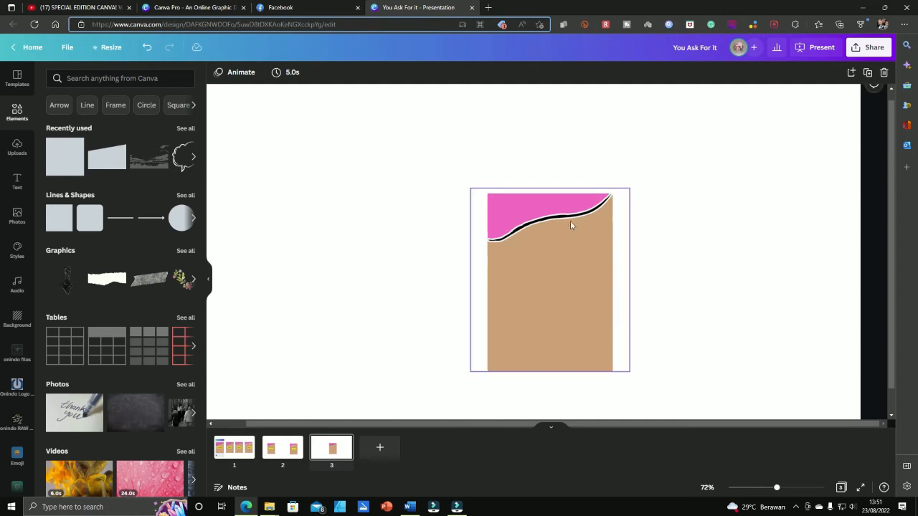
Enlarge the grouped card to the slide's full height and centre it on the page
{"action": "left_click_drag", "start_coordinate": [406, 145], "coordinate": [653, 390]}
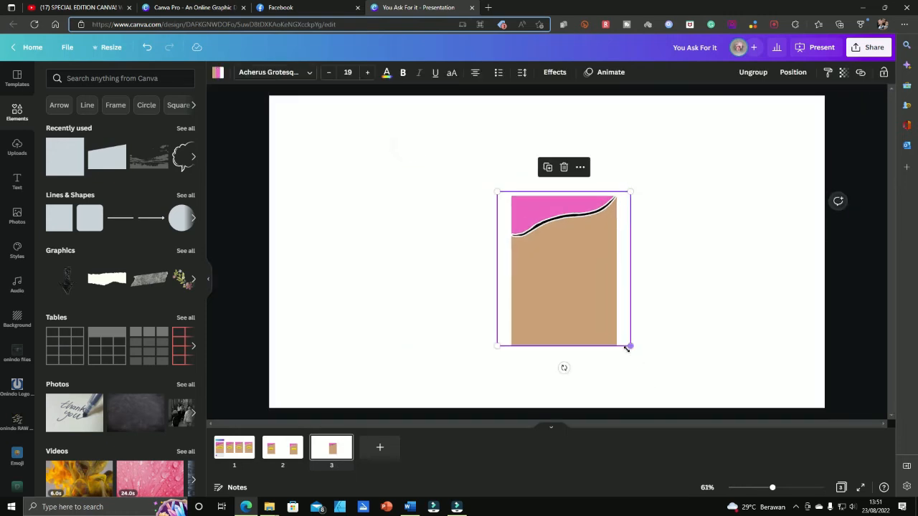
{"action": "left_click_drag", "start_coordinate": [626, 347], "coordinate": [679, 400]}
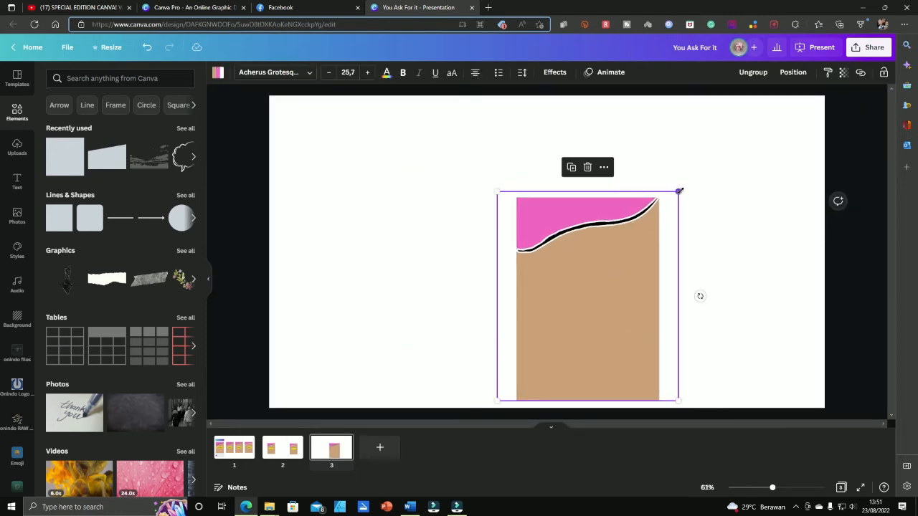
{"action": "left_click_drag", "start_coordinate": [679, 191], "coordinate": [787, 120]}
{"action": "left_click_drag", "start_coordinate": [720, 220], "coordinate": [638, 211]}
{"action": "left_click", "coordinate": [740, 239]}
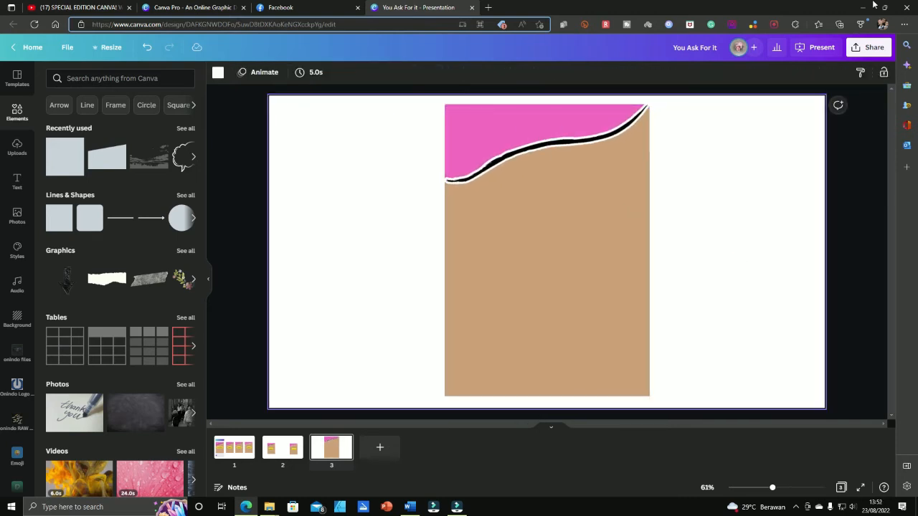
{"action": "left_click_drag", "start_coordinate": [362, 134], "coordinate": [667, 367]}
Download only Page 3 as a 1920 × 1080 PNG from Share > Download
{"action": "left_click", "coordinate": [873, 46]}
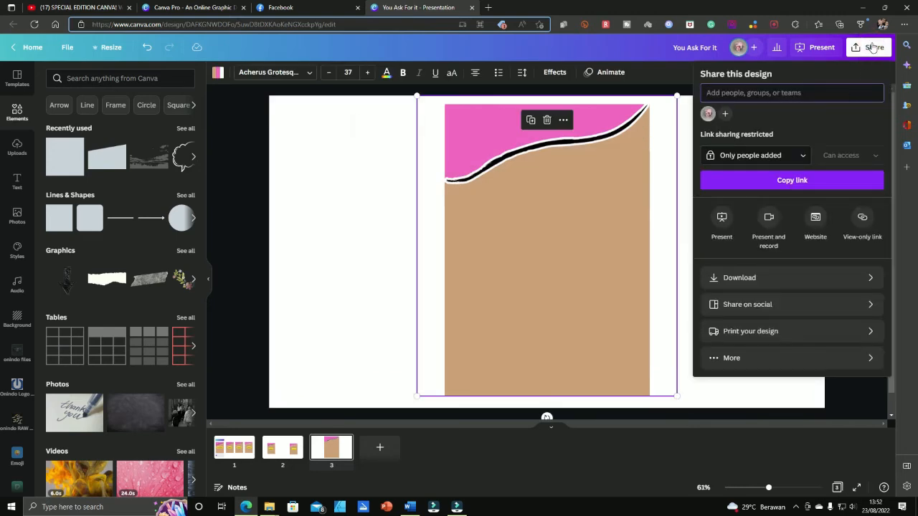
{"action": "left_click", "coordinate": [815, 285]}
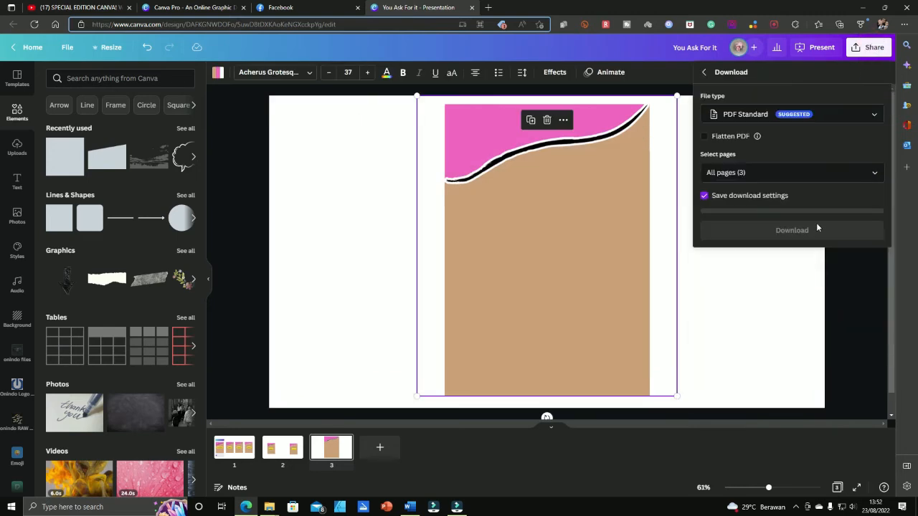
{"action": "left_click", "coordinate": [874, 114]}
{"action": "left_click", "coordinate": [753, 86]}
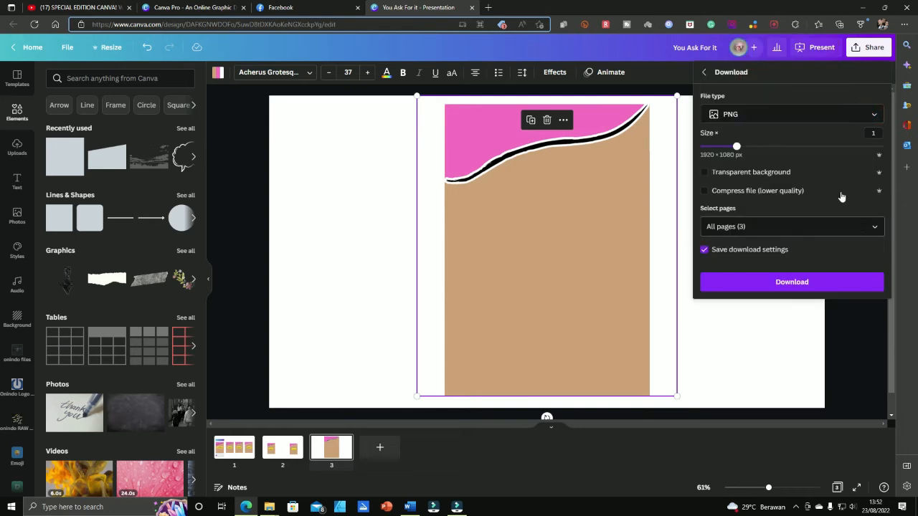
{"action": "left_click", "coordinate": [876, 228]}
{"action": "left_click", "coordinate": [864, 255]}
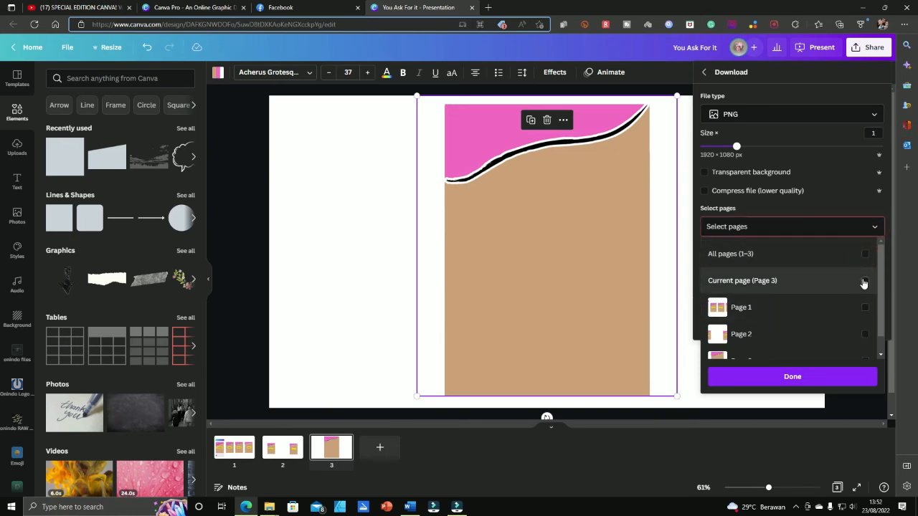
{"action": "left_click", "coordinate": [864, 282]}
{"action": "left_click", "coordinate": [839, 380]}
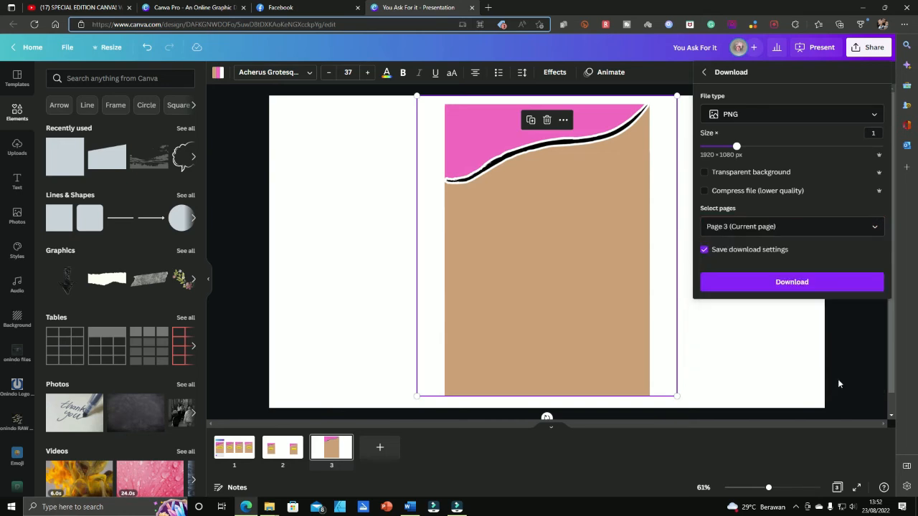
{"action": "left_click", "coordinate": [777, 285]}
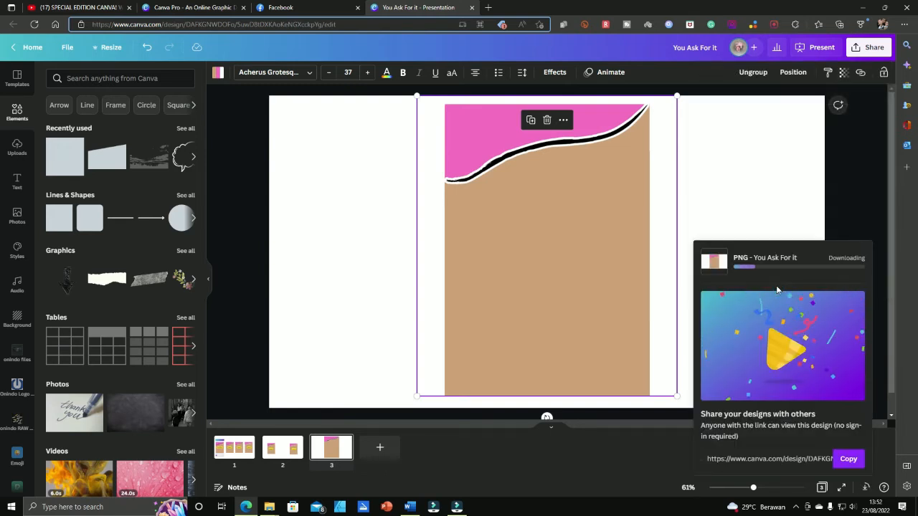
{"action": "left_click", "coordinate": [619, 444]}
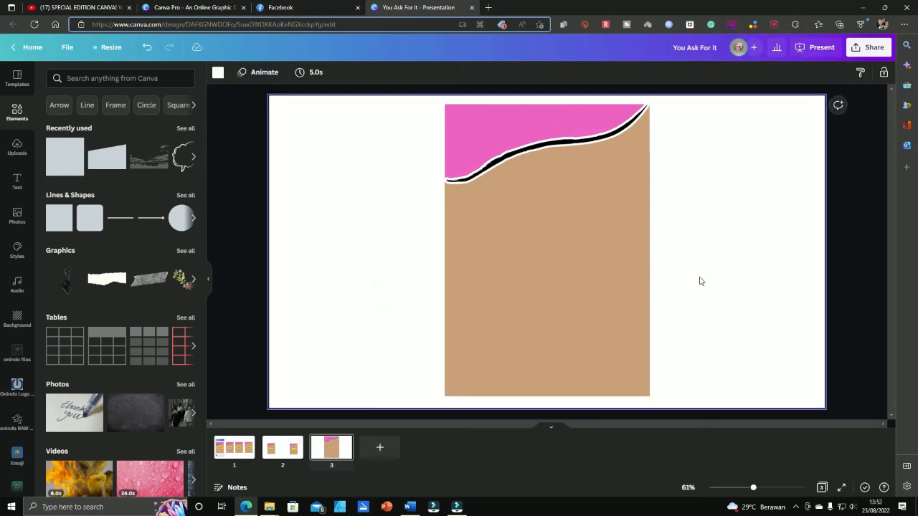
Select all pieces of the Answer 3 card on page 2
{"action": "left_click", "coordinate": [295, 455]}
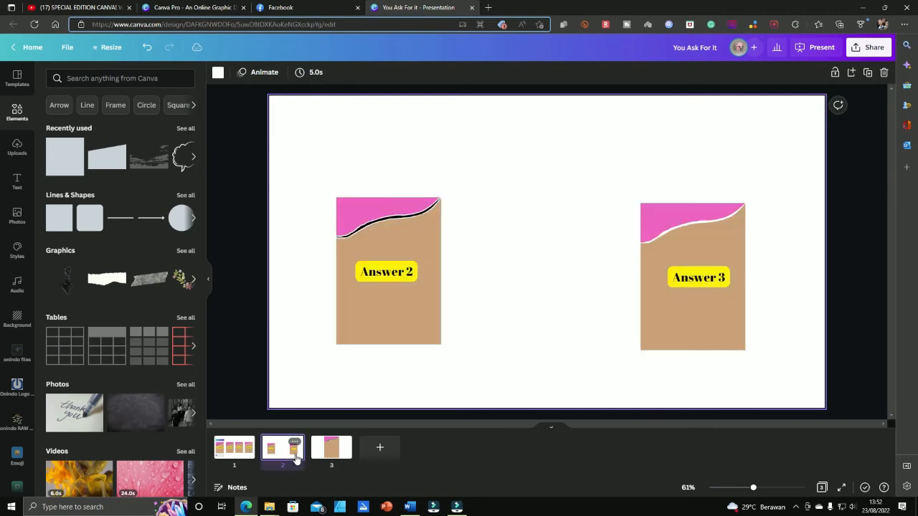
{"action": "left_click", "coordinate": [715, 245]}
{"action": "left_click", "coordinate": [561, 269]}
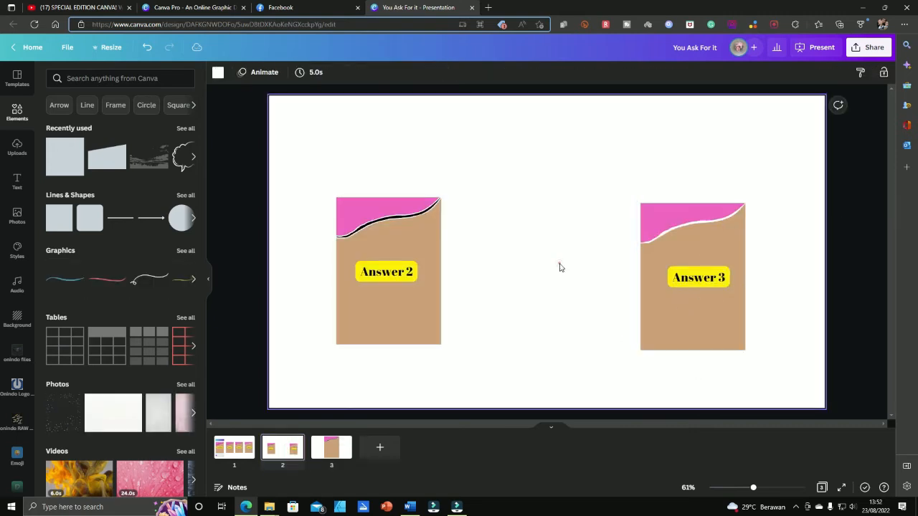
{"action": "left_click_drag", "start_coordinate": [573, 148], "coordinate": [763, 372]}
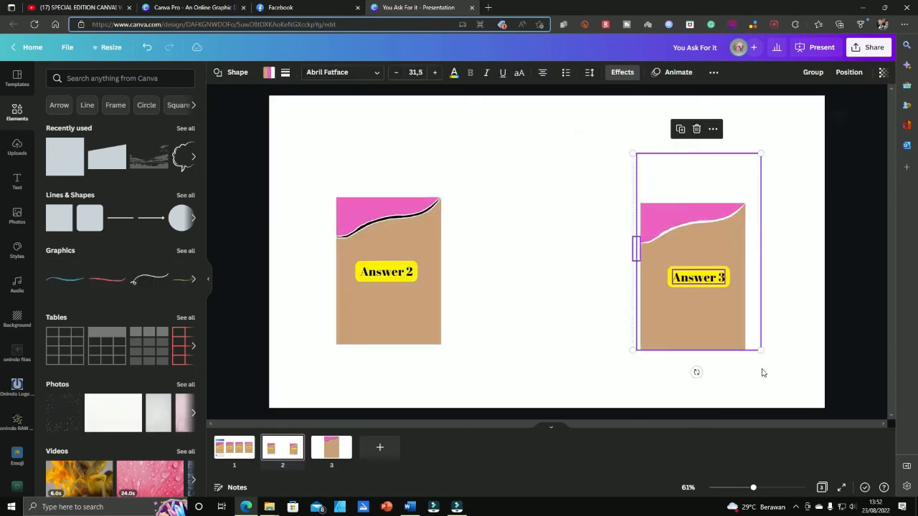
On page 3, undo the large card's enlargement and restore the deleted Answer 2 card
{"action": "left_click", "coordinate": [335, 460]}
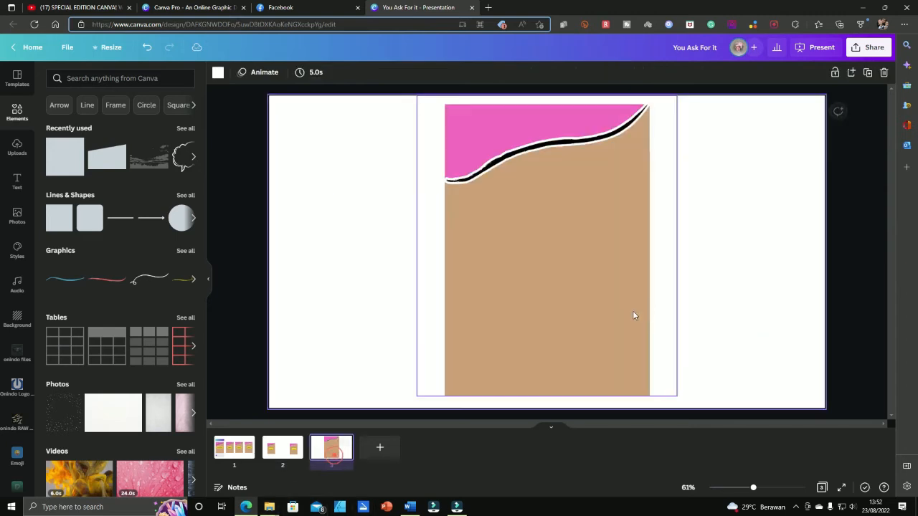
{"action": "left_click", "coordinate": [599, 271]}
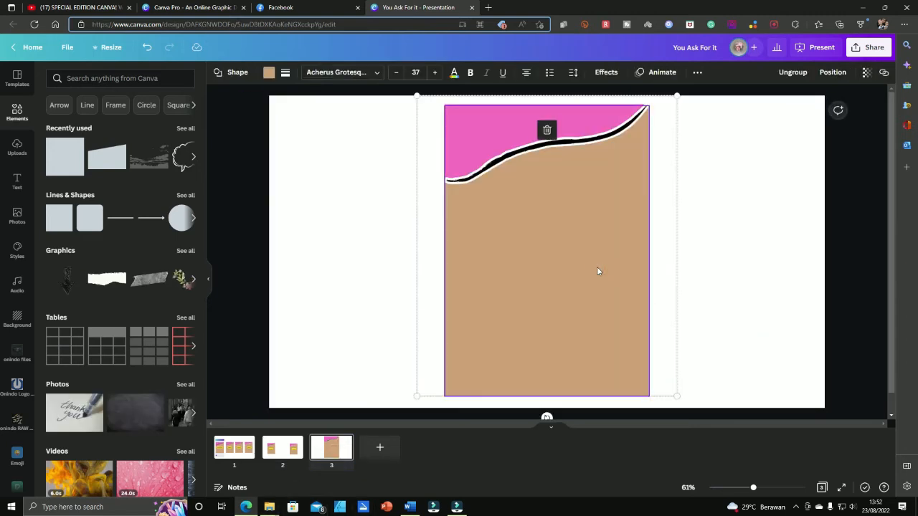
{"action": "key", "text": "ctrl+z"}
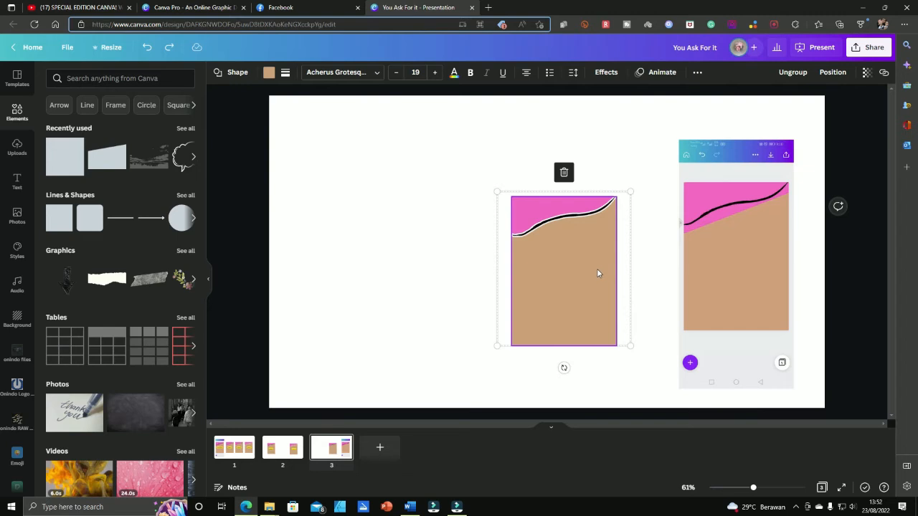
{"action": "key", "text": "ctrl+z"}
{"action": "key", "text": "ctrl+z"}
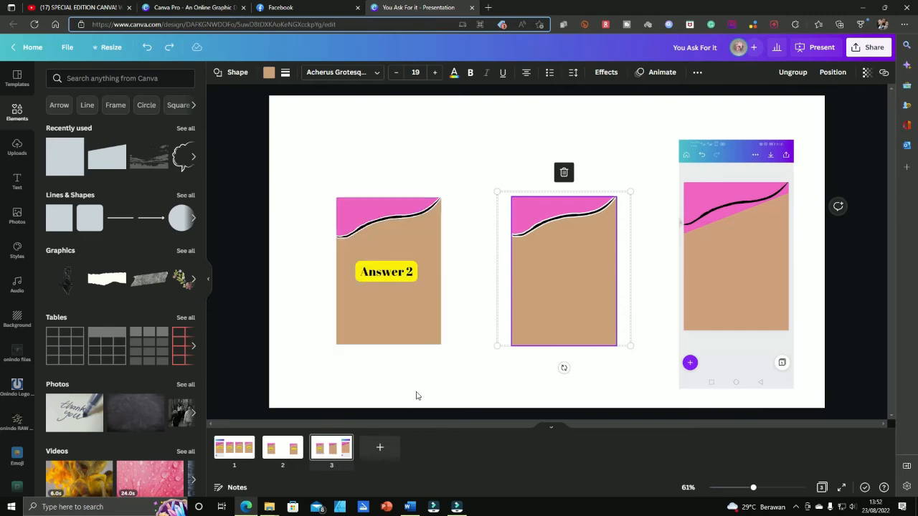
Add a blank page 4 and paste the Answer 3 card onto its left side
{"action": "left_click", "coordinate": [380, 447]}
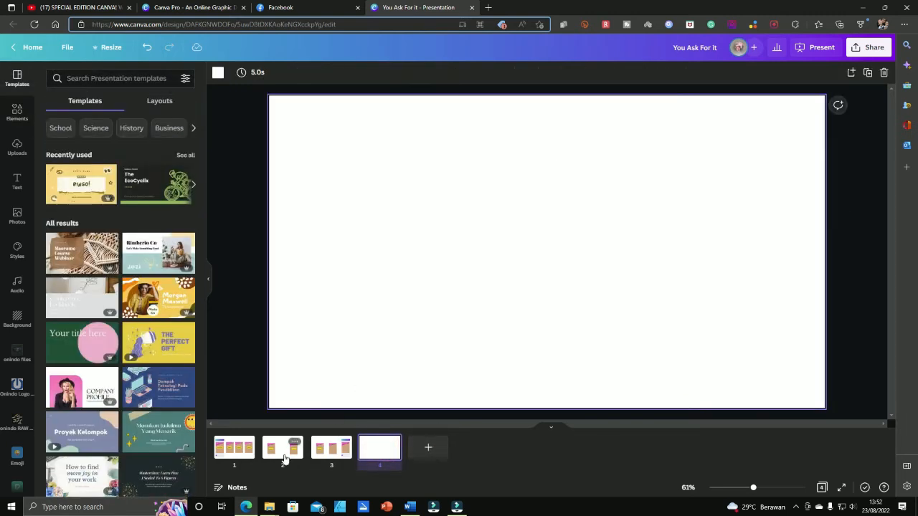
{"action": "left_click", "coordinate": [284, 452]}
{"action": "left_click_drag", "start_coordinate": [547, 140], "coordinate": [730, 424]}
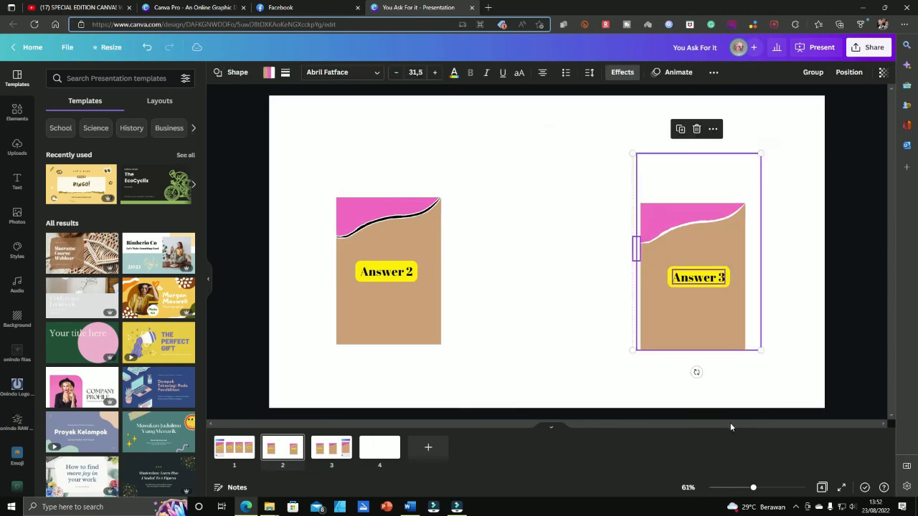
{"action": "left_click", "coordinate": [333, 452]}
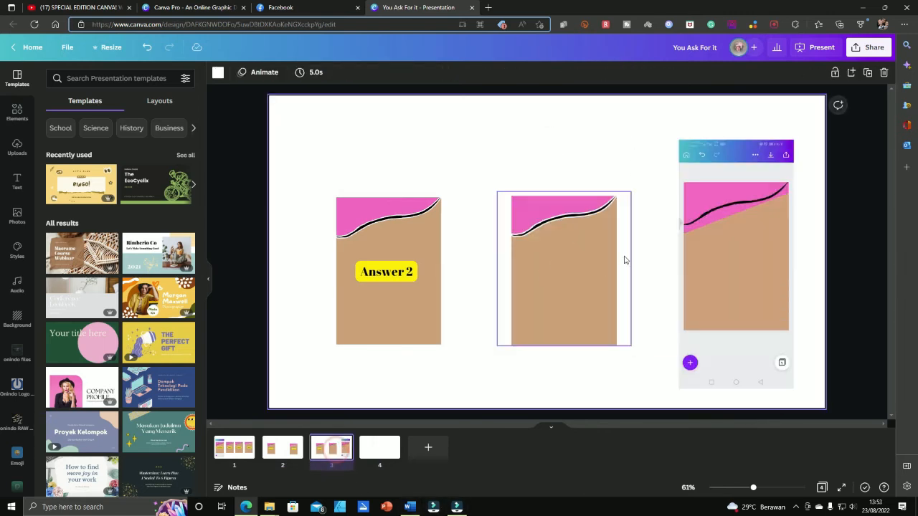
{"action": "left_click", "coordinate": [379, 459]}
{"action": "left_click", "coordinate": [412, 259]}
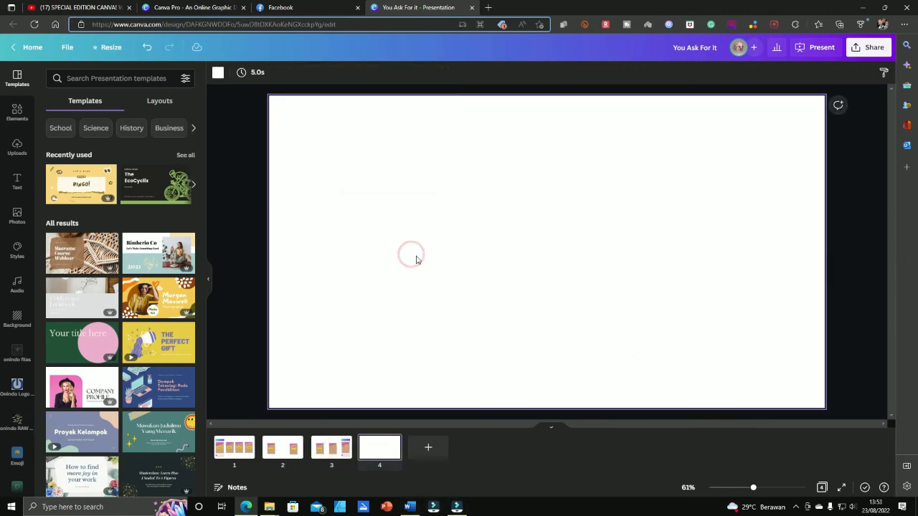
{"action": "key", "text": "ctrl+v"}
{"action": "left_click_drag", "start_coordinate": [713, 276], "coordinate": [421, 276]}
{"action": "left_click", "coordinate": [569, 242]}
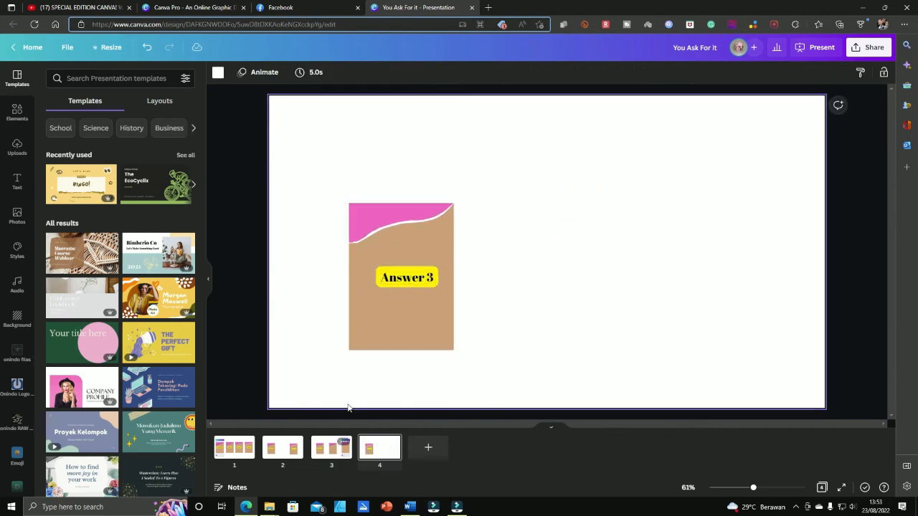
Copy the middle black-waved card from page 3, ready to paste on page 4
{"action": "left_click", "coordinate": [331, 456]}
{"action": "left_click", "coordinate": [563, 298]}
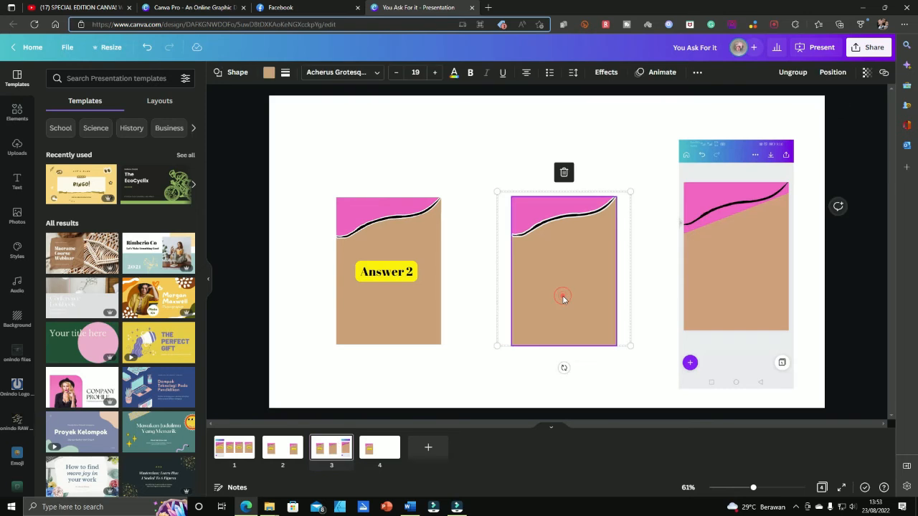
{"action": "left_click", "coordinate": [375, 456]}
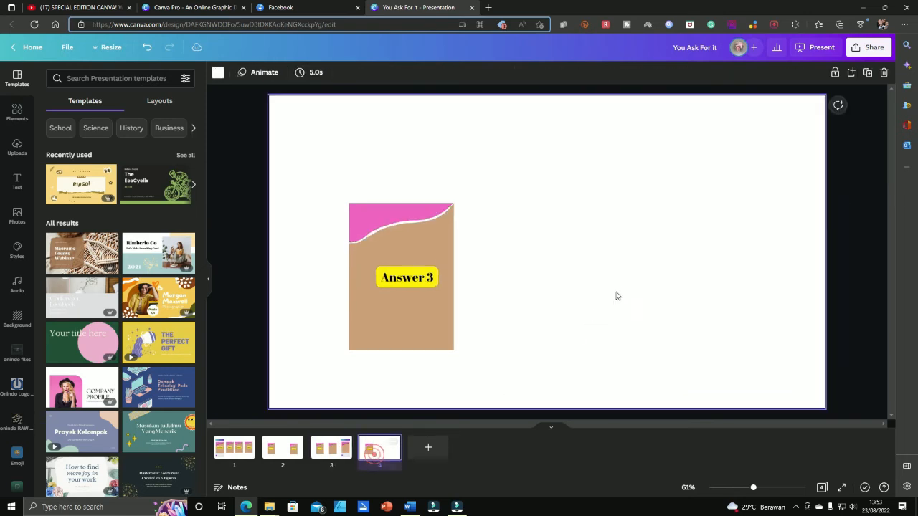
{"action": "left_click", "coordinate": [615, 287]}
Pick through the pasted card's wave graphic and tan shape, undoing the tan shape's deletion
{"action": "left_click", "coordinate": [694, 252]}
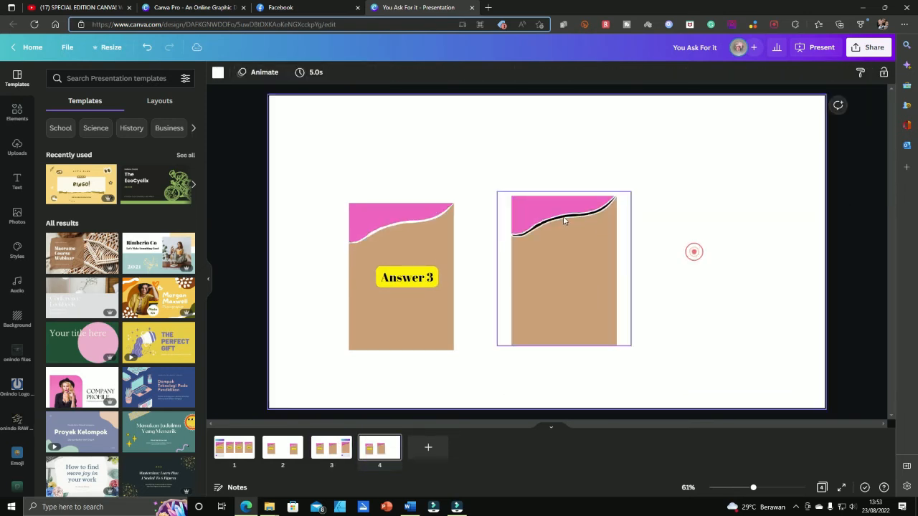
{"action": "double_click", "coordinate": [569, 218]}
{"action": "left_click", "coordinate": [807, 72]}
{"action": "left_click", "coordinate": [744, 215]}
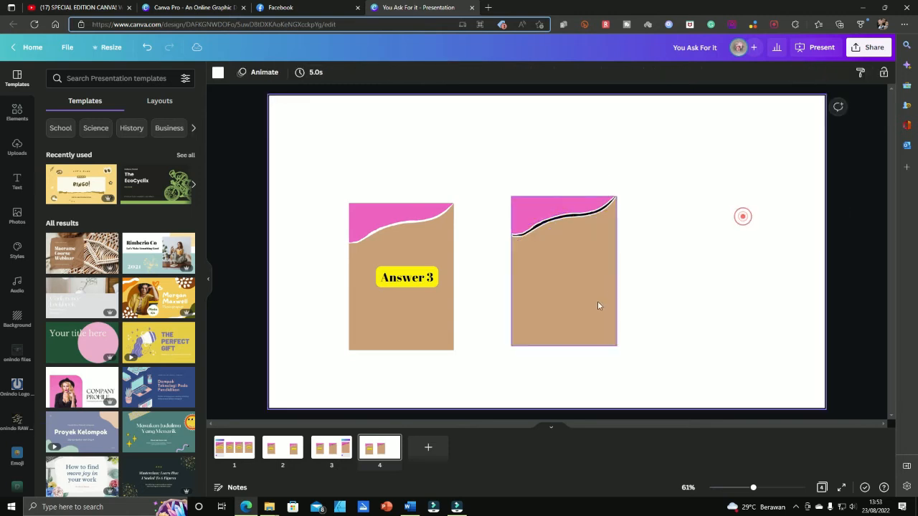
{"action": "left_click", "coordinate": [595, 308]}
{"action": "key", "text": "Delete"}
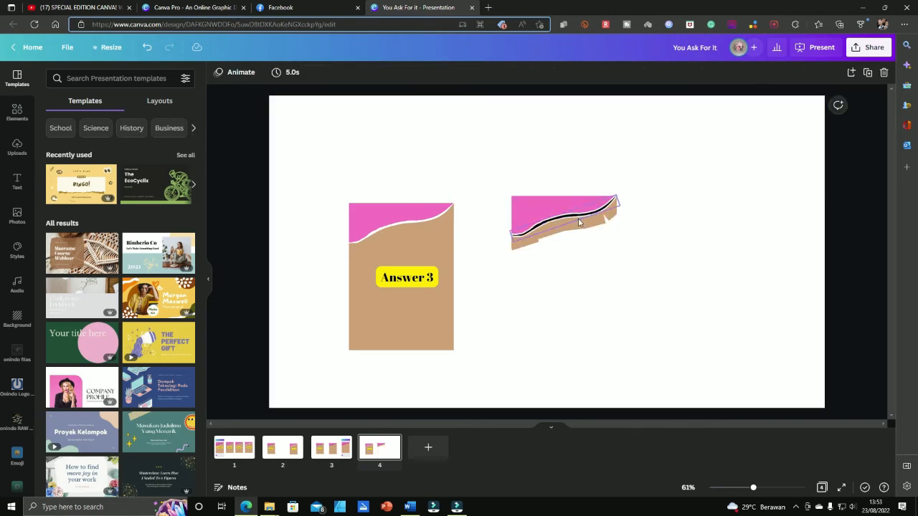
{"action": "key", "text": "ctrl+z"}
{"action": "key", "text": "ctrl+z"}
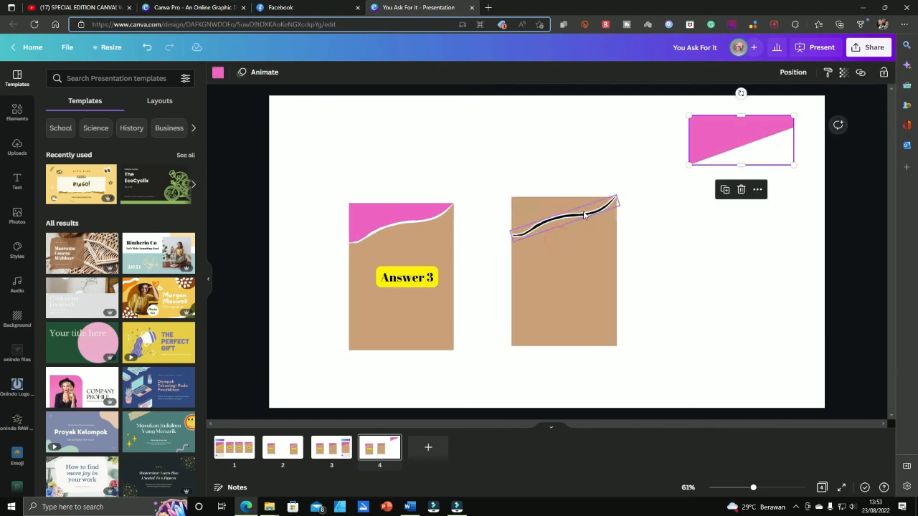
Pull the black wave line, small tan piece and tan card apart
{"action": "left_click_drag", "start_coordinate": [562, 216], "coordinate": [565, 162]}
{"action": "left_click_drag", "start_coordinate": [562, 220], "coordinate": [686, 213]}
{"action": "left_click_drag", "start_coordinate": [478, 194], "coordinate": [644, 264]}
{"action": "left_click_drag", "start_coordinate": [588, 308], "coordinate": [789, 353]}
{"action": "left_click_drag", "start_coordinate": [461, 139], "coordinate": [708, 226]}
{"action": "left_click_drag", "start_coordinate": [615, 292], "coordinate": [614, 288]}
{"action": "left_click", "coordinate": [595, 220]}
Delete the black wave line, the pink top and the stray small tan pieces
{"action": "left_click_drag", "start_coordinate": [642, 260], "coordinate": [506, 117]}
{"action": "key", "text": "Delete"}
{"action": "left_click", "coordinate": [707, 130]}
{"action": "key", "text": "Delete"}
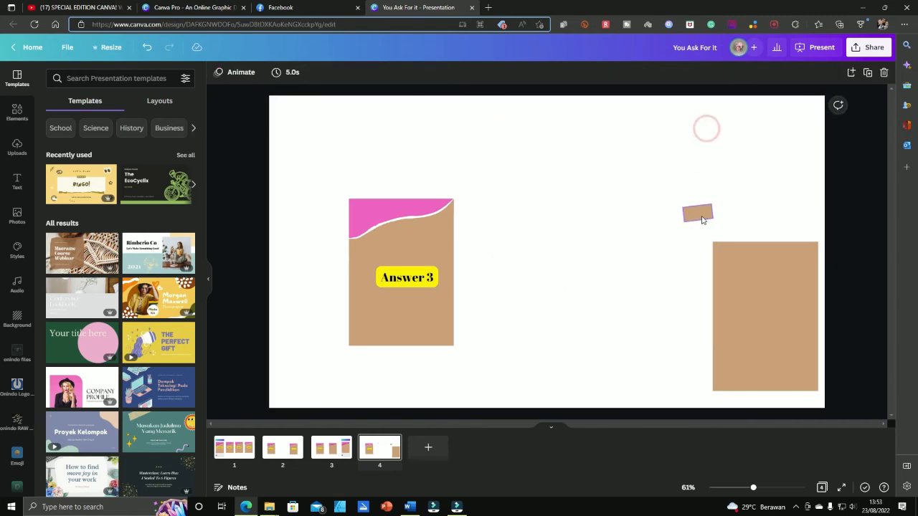
{"action": "left_click", "coordinate": [702, 217]}
{"action": "key", "text": "Delete"}
Restore the pink shape with undo and delete the leftover small tan piece
{"action": "left_click_drag", "start_coordinate": [771, 285], "coordinate": [586, 246]}
{"action": "key", "text": "ctrl+z"}
{"action": "key", "text": "ctrl+z"}
{"action": "key", "text": "ctrl+z"}
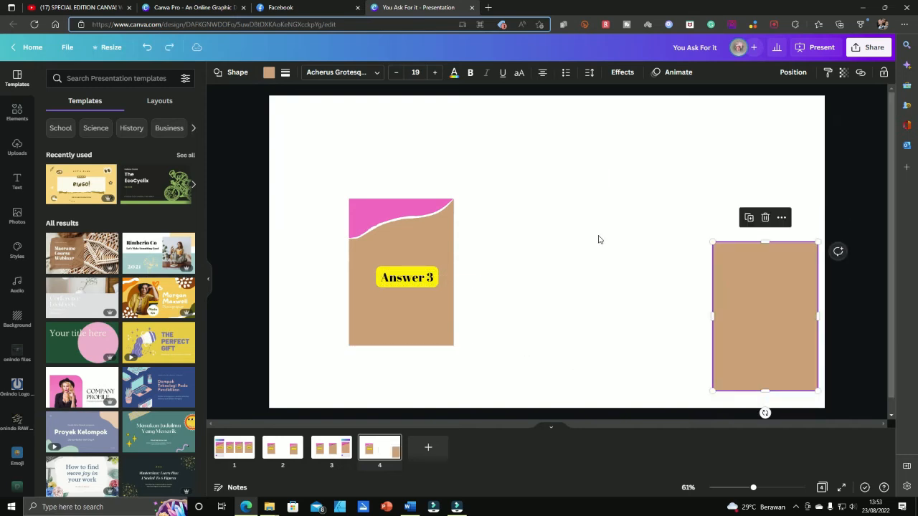
{"action": "left_click_drag", "start_coordinate": [715, 134], "coordinate": [767, 320]}
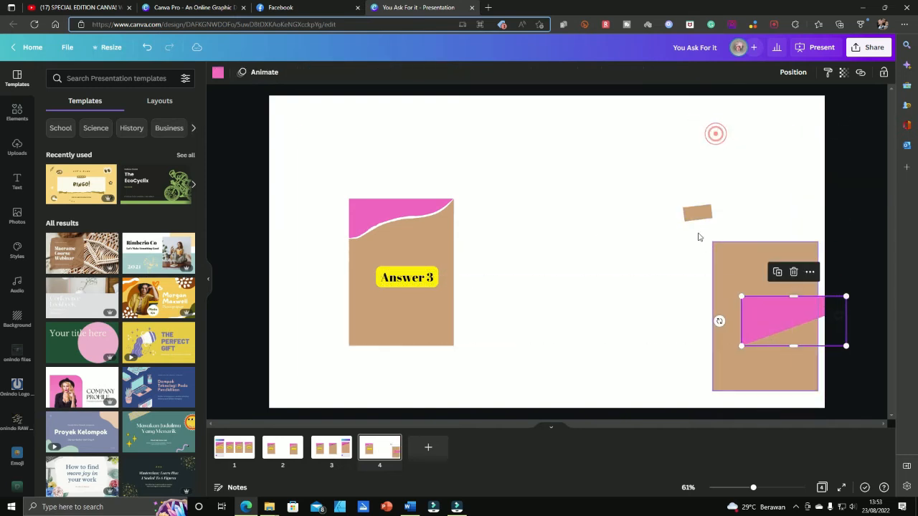
{"action": "left_click", "coordinate": [692, 214]}
{"action": "key", "text": "Delete"}
Set the pink slanted top on the tan rectangle and move the pair beside Answer 3
{"action": "left_click_drag", "start_coordinate": [763, 263], "coordinate": [580, 222]}
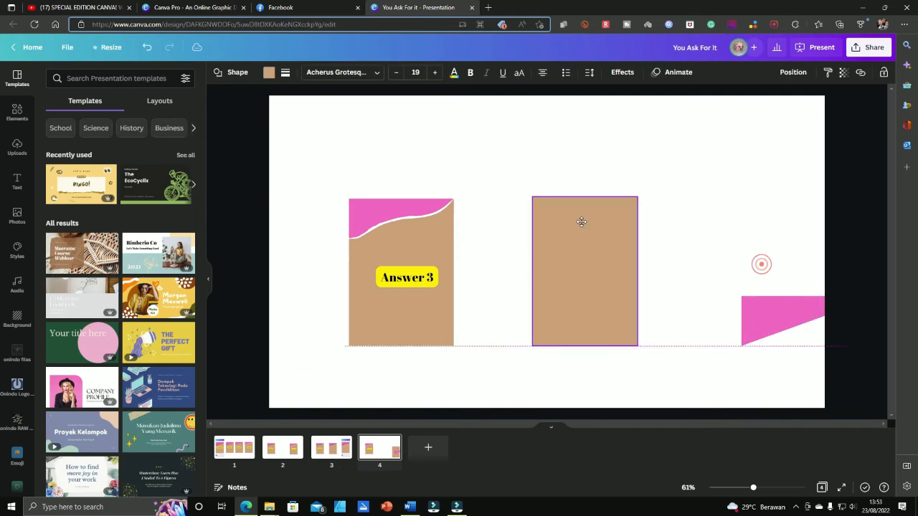
{"action": "left_click_drag", "start_coordinate": [795, 307], "coordinate": [586, 207]}
{"action": "left_click", "coordinate": [668, 232]}
{"action": "left_click_drag", "start_coordinate": [519, 159], "coordinate": [659, 377]}
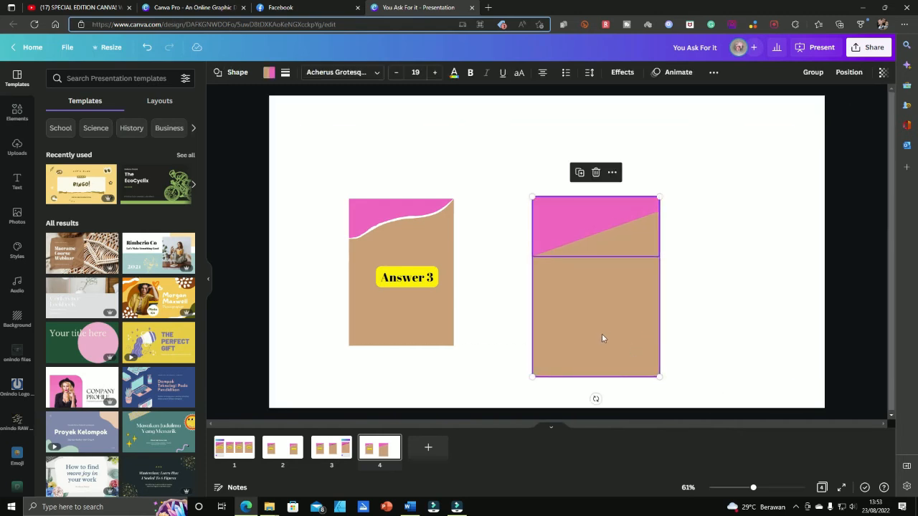
{"action": "left_click_drag", "start_coordinate": [606, 335], "coordinate": [599, 309]}
{"action": "left_click", "coordinate": [710, 292]}
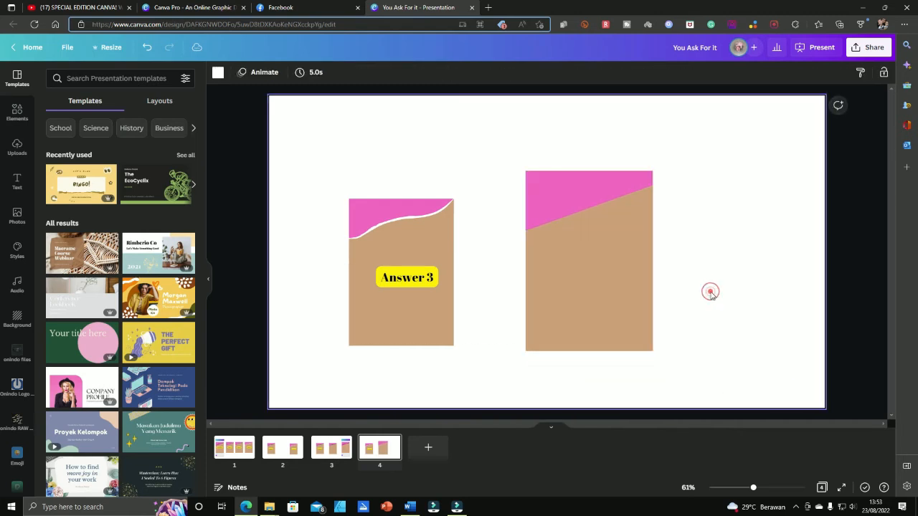
Duplicate Answer 3's white wavy line and lay it across the new card's pink top
{"action": "left_click", "coordinate": [427, 228]}
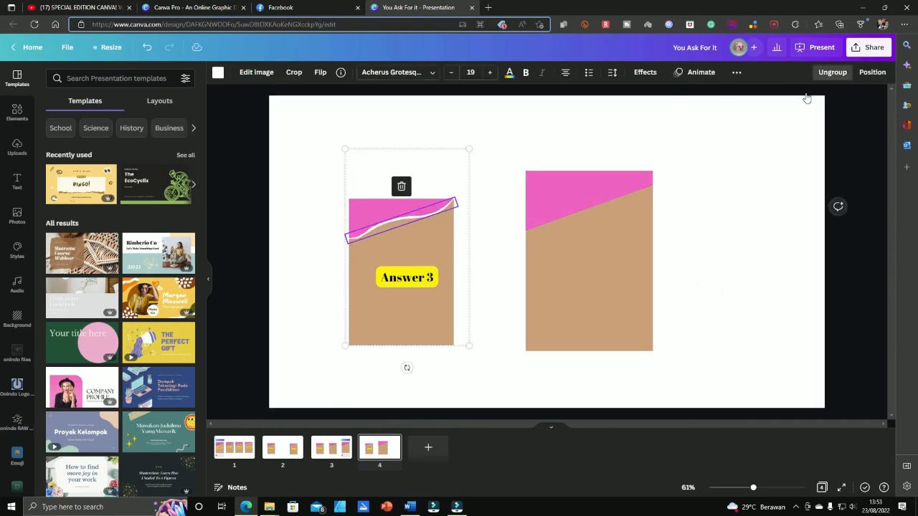
{"action": "left_click", "coordinate": [764, 132]}
{"action": "left_click", "coordinate": [394, 218]}
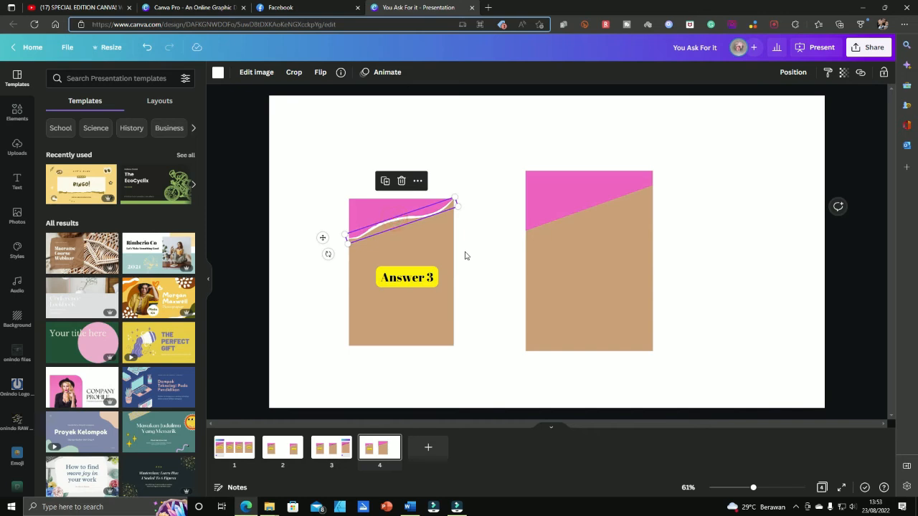
{"action": "left_click", "coordinate": [559, 206]}
{"action": "key", "text": "ctrl+v"}
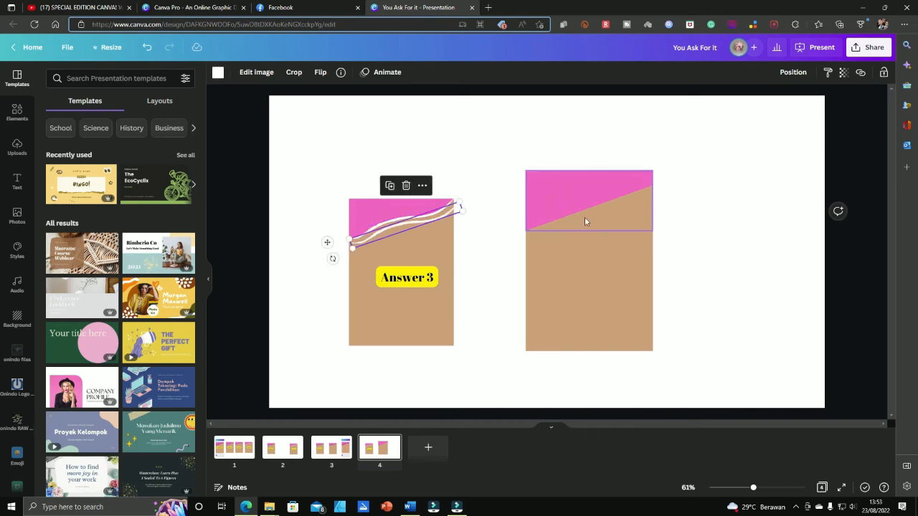
{"action": "mouse_move", "coordinate": [415, 227]}
{"action": "left_mouse_down"}
{"action": "mouse_move", "coordinate": [563, 144]}
{"action": "mouse_move", "coordinate": [608, 190]}
{"action": "left_mouse_up"}
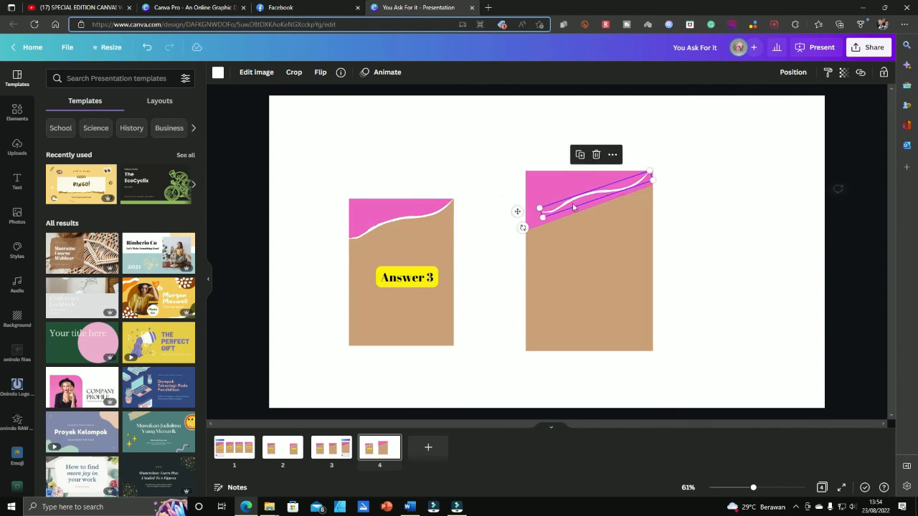
{"action": "left_click_drag", "start_coordinate": [542, 213], "coordinate": [529, 225]}
Adjust the wavy line's ends so it reaches the top-right corner at 458 × 40
{"action": "left_click", "coordinate": [686, 231]}
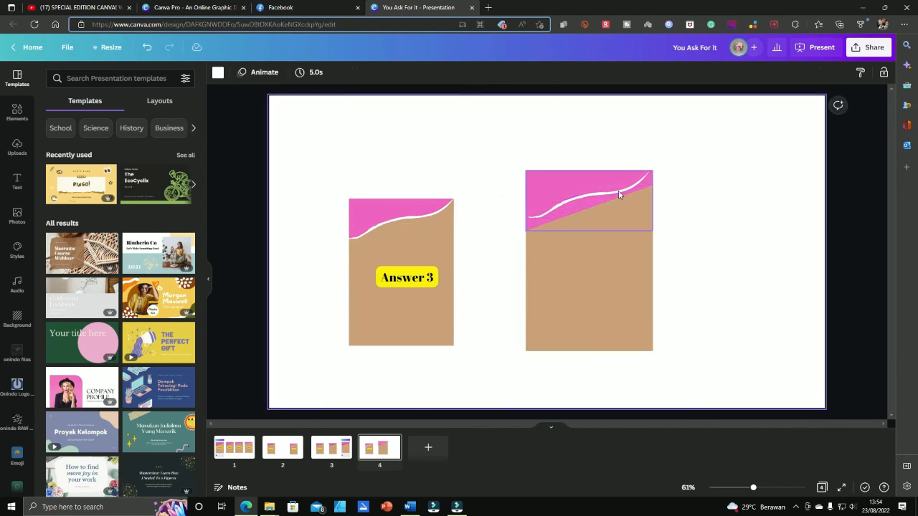
{"action": "scroll", "coordinate": [620, 193], "scroll_direction": "up", "scroll_amount": 3, "text": "ctrl"}
{"action": "left_click", "coordinate": [509, 228]}
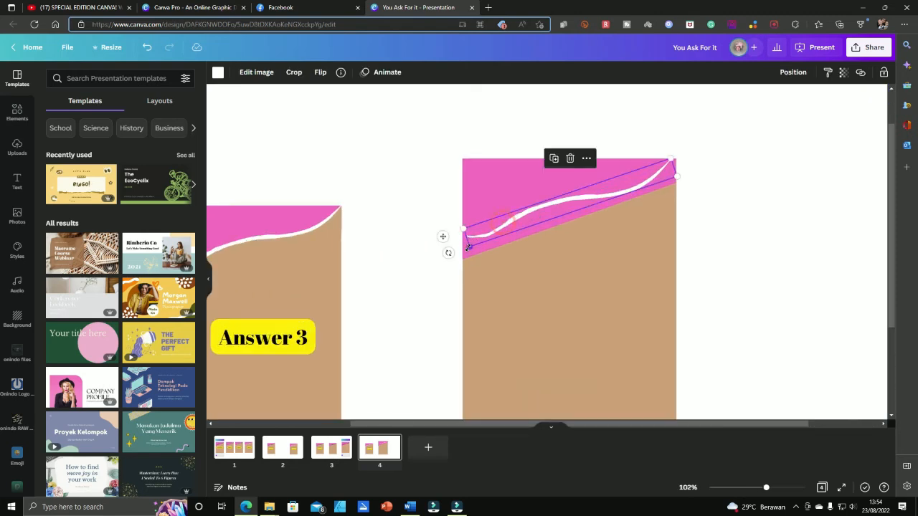
{"action": "left_click_drag", "start_coordinate": [468, 247], "coordinate": [465, 248]}
{"action": "left_click_drag", "start_coordinate": [673, 158], "coordinate": [677, 153]}
{"action": "left_click", "coordinate": [769, 203]}
{"action": "scroll", "coordinate": [755, 212], "scroll_direction": "down", "scroll_amount": 2, "text": "ctrl"}
{"action": "scroll", "coordinate": [755, 212], "scroll_direction": "down", "scroll_amount": 1, "text": "ctrl"}
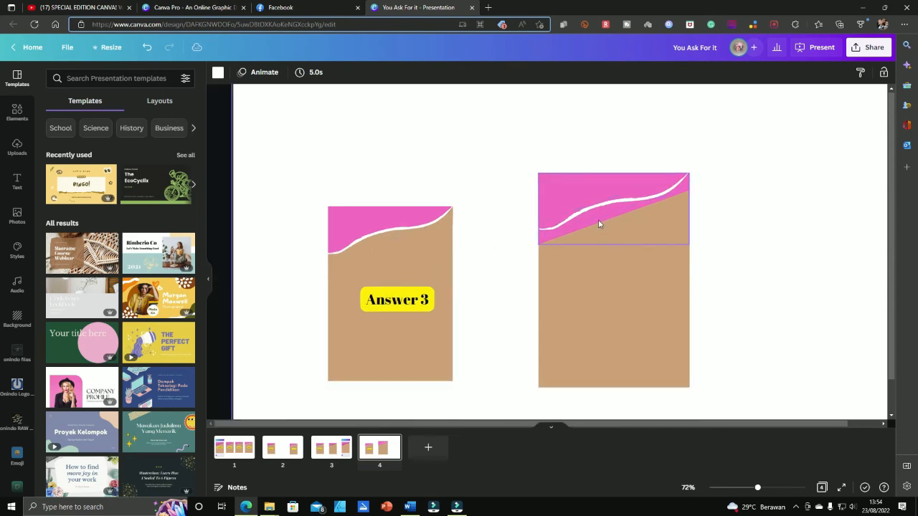
Move the small tan patch onto the new card's wavy edge and send it one layer backward
{"action": "left_click", "coordinate": [399, 255]}
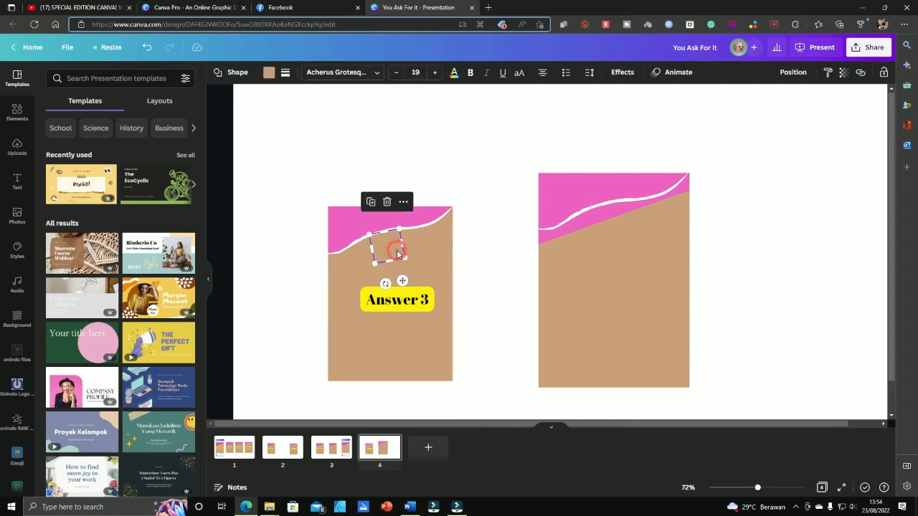
{"action": "left_click_drag", "start_coordinate": [389, 252], "coordinate": [564, 248]}
{"action": "scroll", "coordinate": [553, 244], "scroll_direction": "up", "scroll_amount": 5}
{"action": "left_click", "coordinate": [793, 73]}
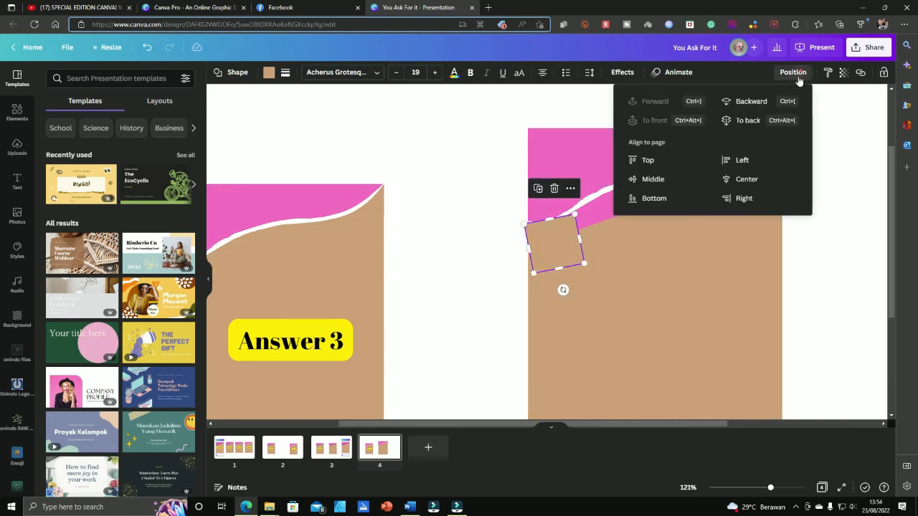
{"action": "left_click", "coordinate": [751, 101]}
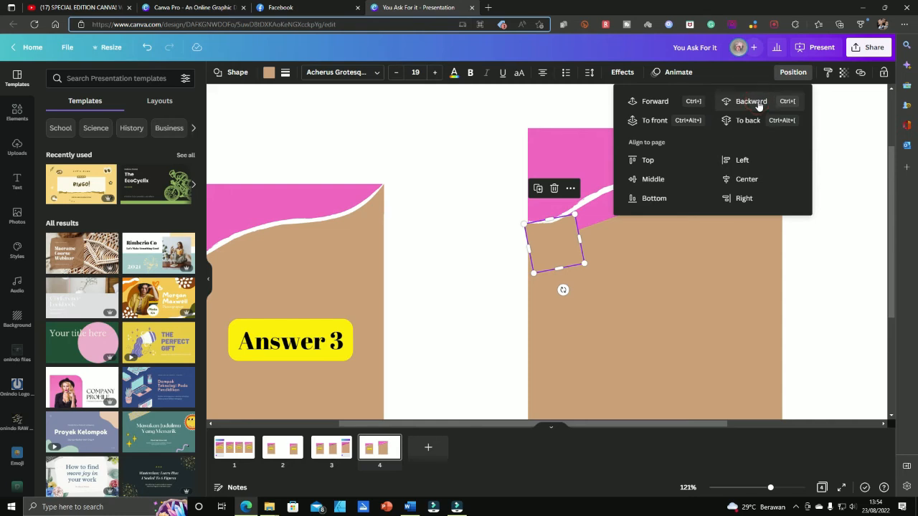
{"action": "left_click", "coordinate": [643, 282]}
{"action": "scroll", "coordinate": [563, 247], "scroll_direction": "up", "scroll_amount": 5}
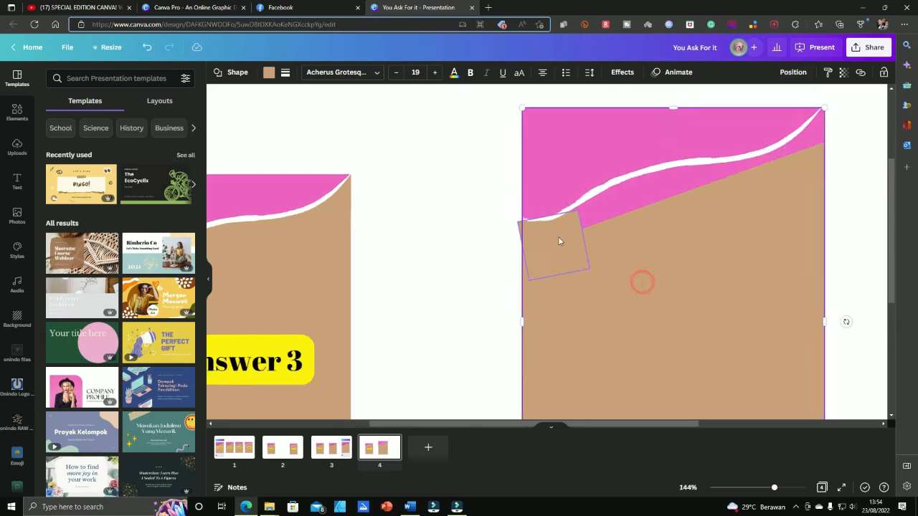
{"action": "left_click_drag", "start_coordinate": [567, 256], "coordinate": [561, 256]}
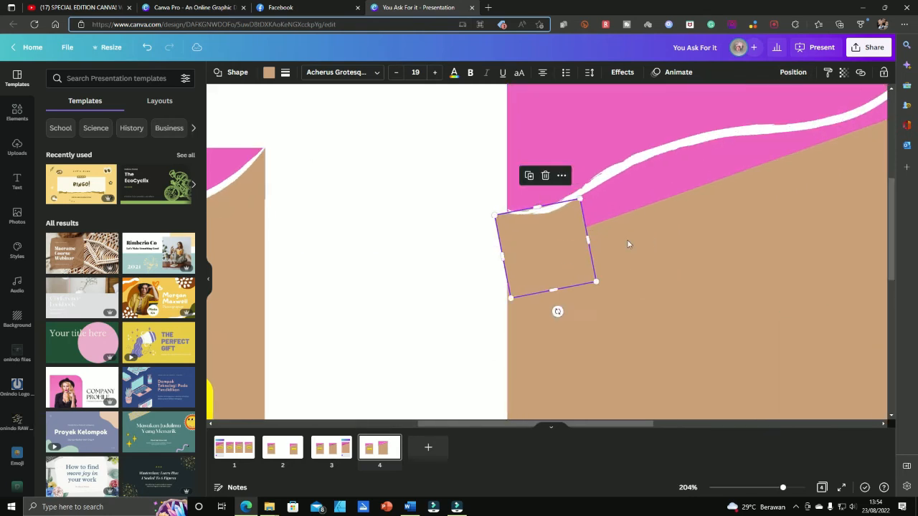
Move and rotate the tan square up against the white wave, sending it behind the wave
{"action": "left_click", "coordinate": [670, 234]}
{"action": "left_click", "coordinate": [567, 241]}
{"action": "left_click_drag", "start_coordinate": [549, 255], "coordinate": [550, 252]}
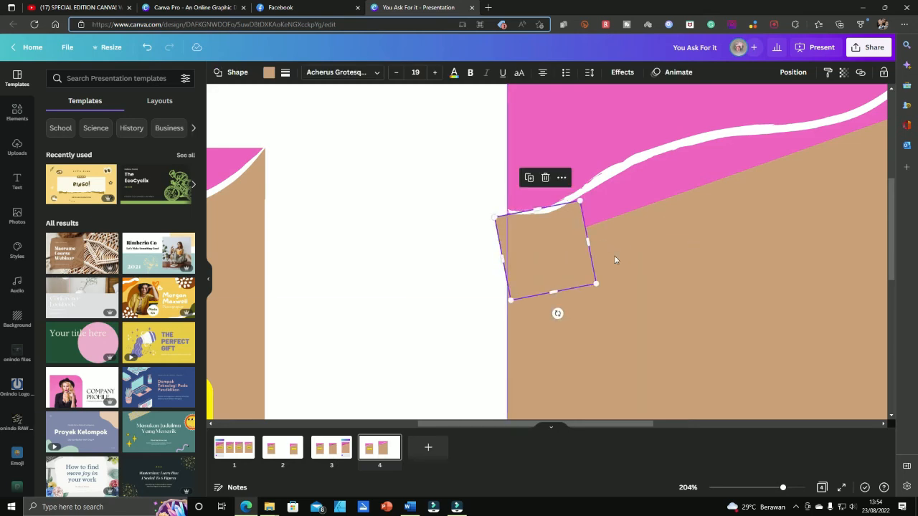
{"action": "left_click_drag", "start_coordinate": [527, 284], "coordinate": [603, 261]}
{"action": "left_click_drag", "start_coordinate": [633, 291], "coordinate": [653, 284]}
{"action": "left_click_drag", "start_coordinate": [611, 233], "coordinate": [609, 230]}
{"action": "left_click", "coordinate": [788, 74]}
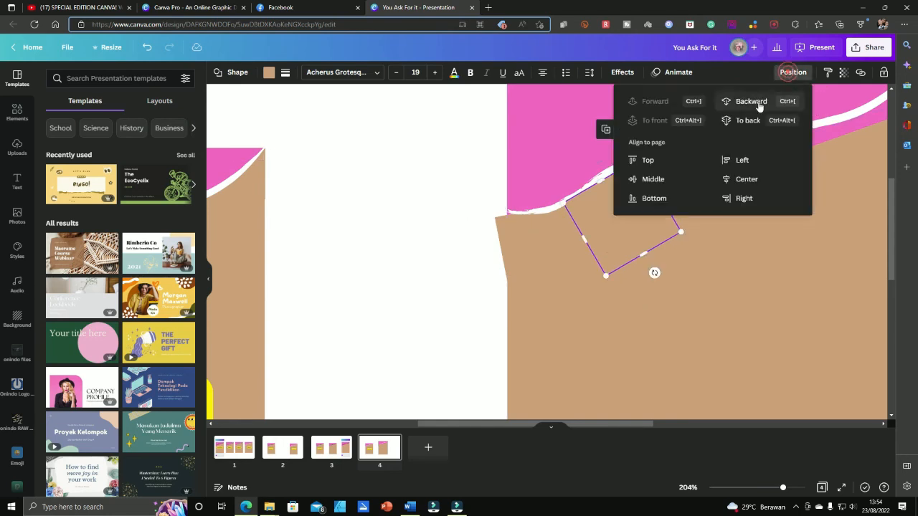
{"action": "left_click", "coordinate": [749, 101]}
Tilt the tan square to about -15° and tuck it beneath the white wave
{"action": "left_click", "coordinate": [776, 278]}
{"action": "left_click", "coordinate": [641, 224]}
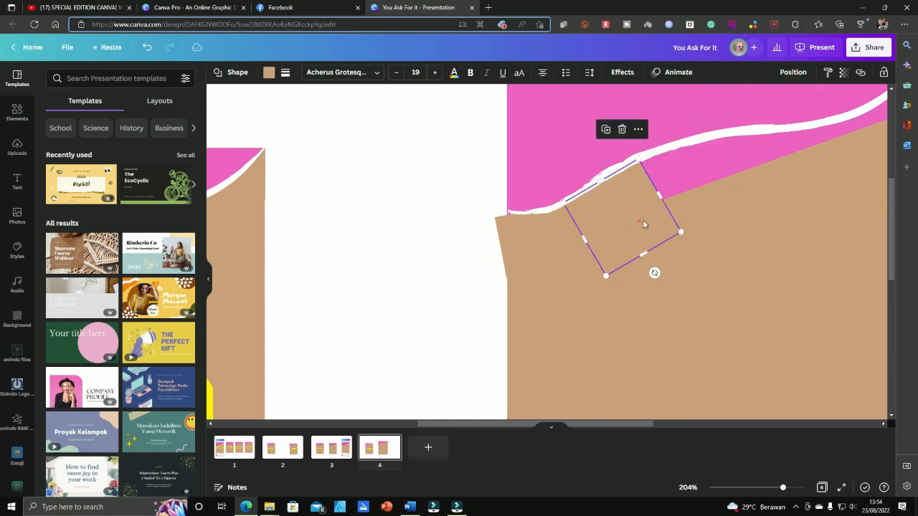
{"action": "left_click_drag", "start_coordinate": [648, 222], "coordinate": [676, 189]}
{"action": "mouse_move", "coordinate": [703, 250]}
{"action": "left_mouse_down"}
{"action": "mouse_move", "coordinate": [693, 254]}
{"action": "mouse_move", "coordinate": [706, 253]}
{"action": "left_mouse_up"}
{"action": "left_click_drag", "start_coordinate": [678, 210], "coordinate": [688, 202]}
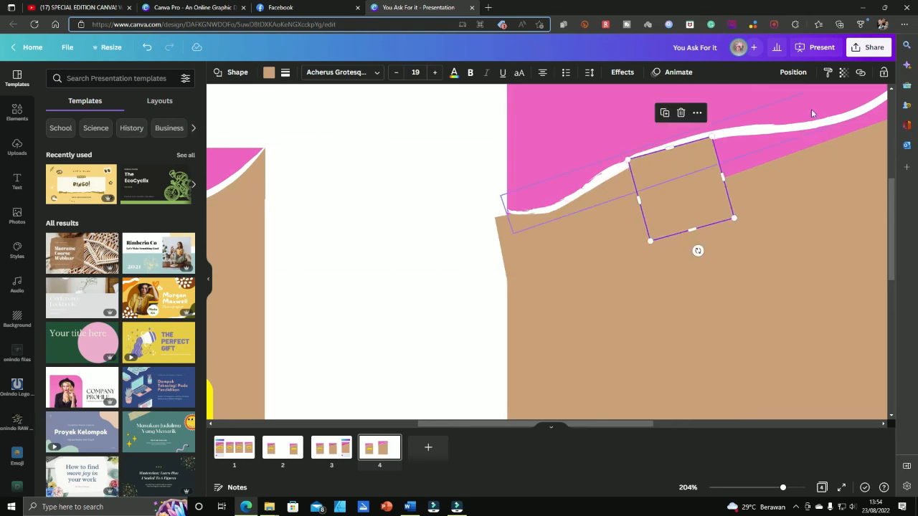
{"action": "left_click", "coordinate": [793, 74]}
{"action": "left_click", "coordinate": [759, 101]}
{"action": "left_click", "coordinate": [797, 289]}
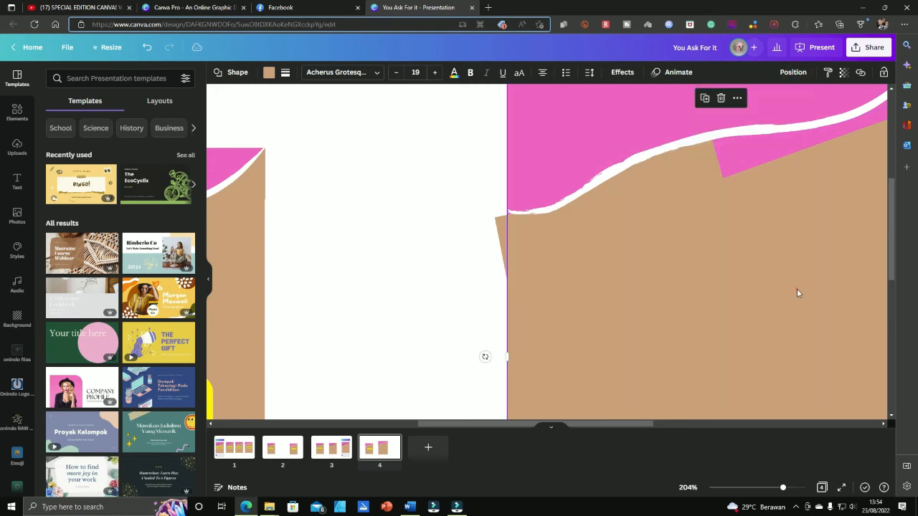
Slide the square right along the wave at about -5° and send it behind the tan card
{"action": "left_click", "coordinate": [680, 201]}
{"action": "left_click_drag", "start_coordinate": [695, 201], "coordinate": [741, 171]}
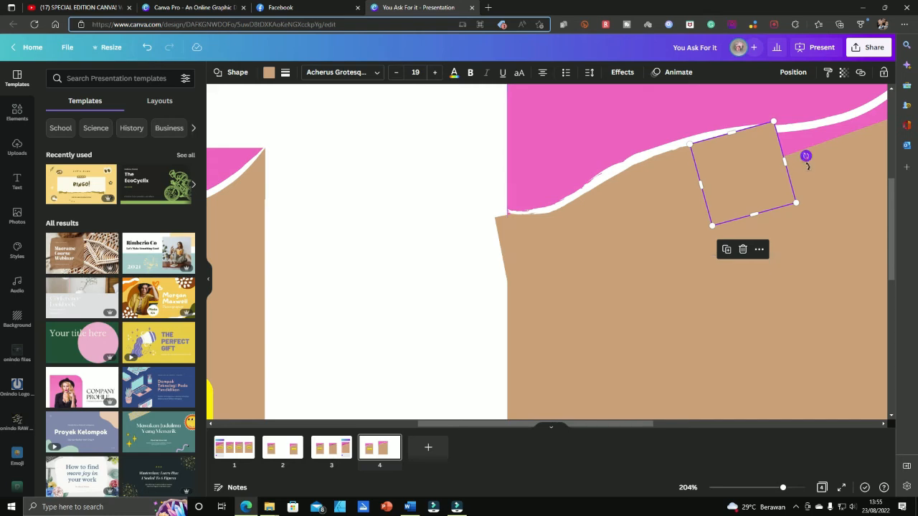
{"action": "left_click_drag", "start_coordinate": [807, 157], "coordinate": [808, 162]}
{"action": "left_click_drag", "start_coordinate": [753, 181], "coordinate": [765, 179]}
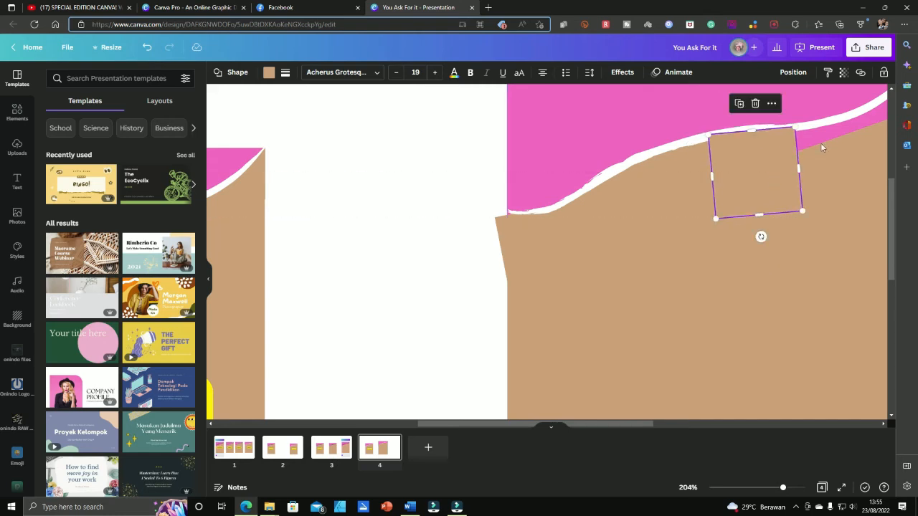
{"action": "left_click", "coordinate": [793, 71]}
{"action": "left_click", "coordinate": [751, 99]}
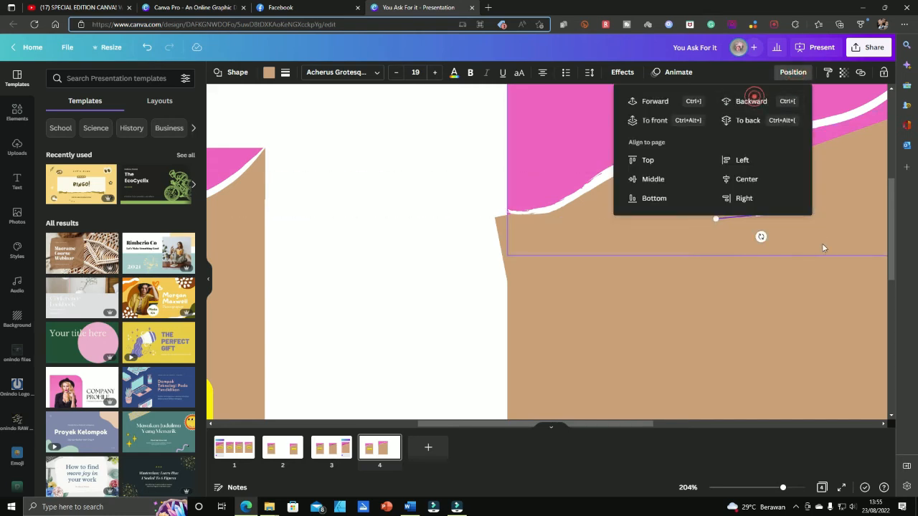
{"action": "left_click", "coordinate": [822, 245]}
{"action": "scroll", "coordinate": [813, 250], "scroll_direction": "down", "scroll_amount": 3}
{"action": "scroll", "coordinate": [789, 236], "scroll_direction": "right", "scroll_amount": 5}
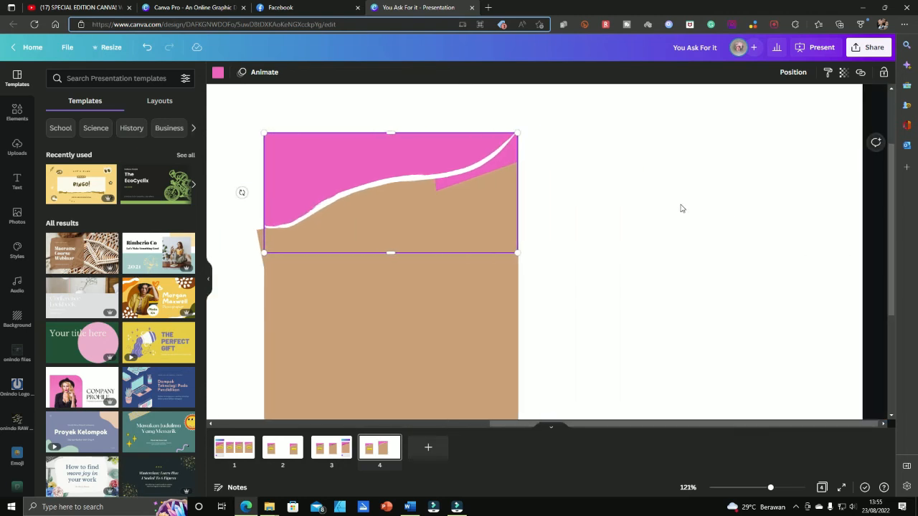
Slide and tilt the small tan square along the underside of the right card's white wave
{"action": "left_click", "coordinate": [419, 210]}
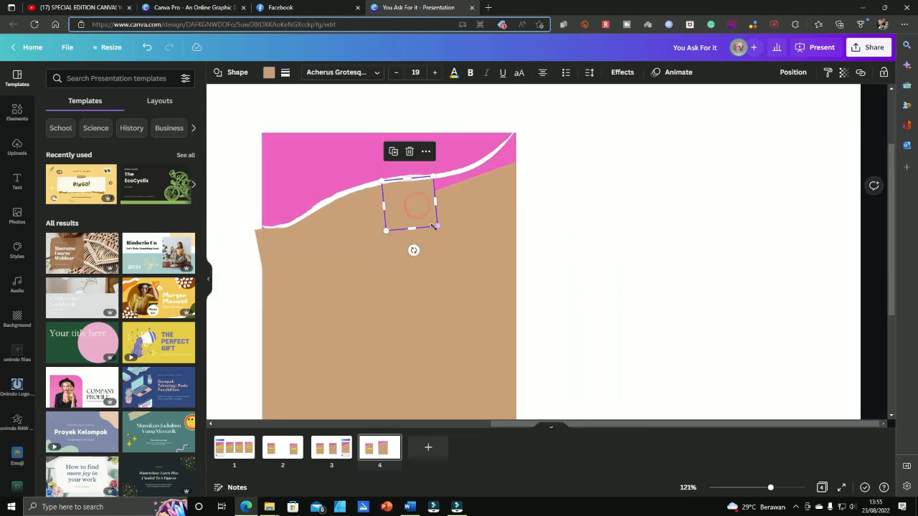
{"action": "left_click_drag", "start_coordinate": [418, 209], "coordinate": [450, 210]}
{"action": "scroll", "coordinate": [450, 209], "scroll_direction": "up", "scroll_amount": 4}
{"action": "left_click_drag", "start_coordinate": [470, 261], "coordinate": [483, 258]}
{"action": "left_click_drag", "start_coordinate": [456, 227], "coordinate": [465, 225]}
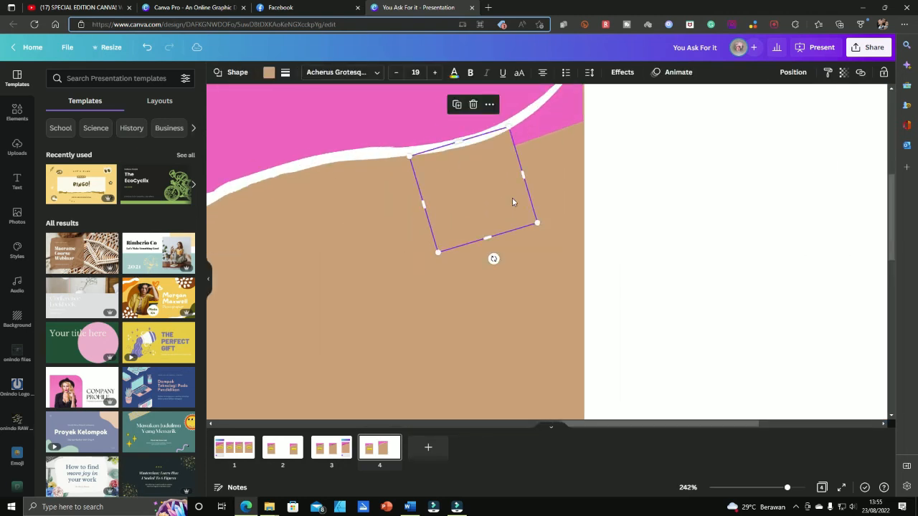
{"action": "left_click_drag", "start_coordinate": [514, 200], "coordinate": [582, 173]}
{"action": "scroll", "coordinate": [581, 174], "scroll_direction": "up", "scroll_amount": 1}
{"action": "left_click_drag", "start_coordinate": [622, 146], "coordinate": [614, 130]}
{"action": "scroll", "coordinate": [589, 215], "scroll_direction": "up", "scroll_amount": 2}
{"action": "left_click_drag", "start_coordinate": [574, 266], "coordinate": [569, 253]}
{"action": "left_click_drag", "start_coordinate": [568, 335], "coordinate": [637, 242]}
Send the tan square behind the wave and rotate it to 45°
{"action": "left_click", "coordinate": [793, 72]}
{"action": "left_click", "coordinate": [758, 102]}
{"action": "left_click_drag", "start_coordinate": [656, 279], "coordinate": [667, 270]}
{"action": "left_click_drag", "start_coordinate": [649, 240], "coordinate": [629, 244]}
{"action": "left_click", "coordinate": [793, 72]}
{"action": "left_click", "coordinate": [758, 103]}
Stretch the white wave line and resize the tan square to sit beneath it
{"action": "left_click", "coordinate": [580, 198]}
{"action": "scroll", "coordinate": [595, 242], "scroll_direction": "down", "scroll_amount": 2}
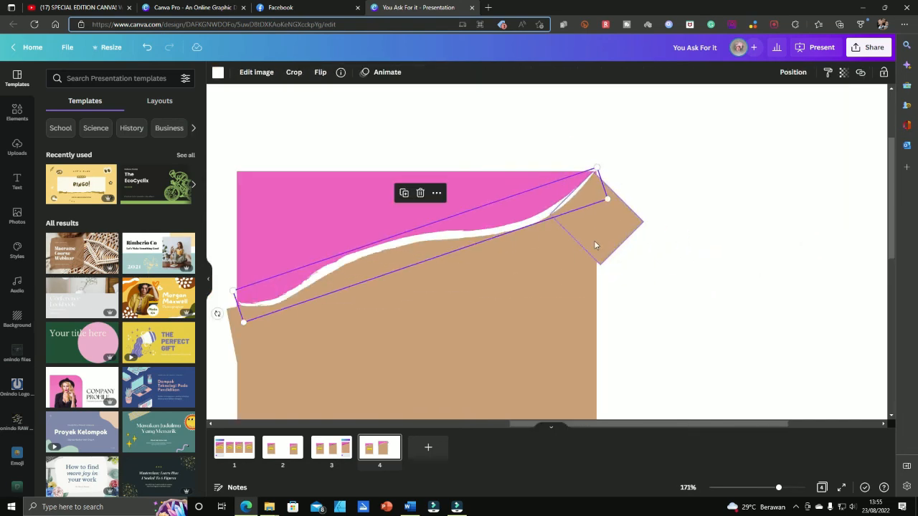
{"action": "left_click_drag", "start_coordinate": [596, 172], "coordinate": [601, 165]}
{"action": "left_click", "coordinate": [611, 224]}
{"action": "scroll", "coordinate": [614, 228], "scroll_direction": "up", "scroll_amount": 2}
{"action": "left_click_drag", "start_coordinate": [650, 257], "coordinate": [608, 237]}
{"action": "left_click_drag", "start_coordinate": [628, 166], "coordinate": [629, 162]}
{"action": "scroll", "coordinate": [624, 165], "scroll_direction": "up", "scroll_amount": 2}
Stretch a tan rectangle to the card's top edge, rotate it about 45°, and send it backward
{"action": "left_click_drag", "start_coordinate": [664, 186], "coordinate": [635, 216]}
{"action": "left_click", "coordinate": [582, 223]}
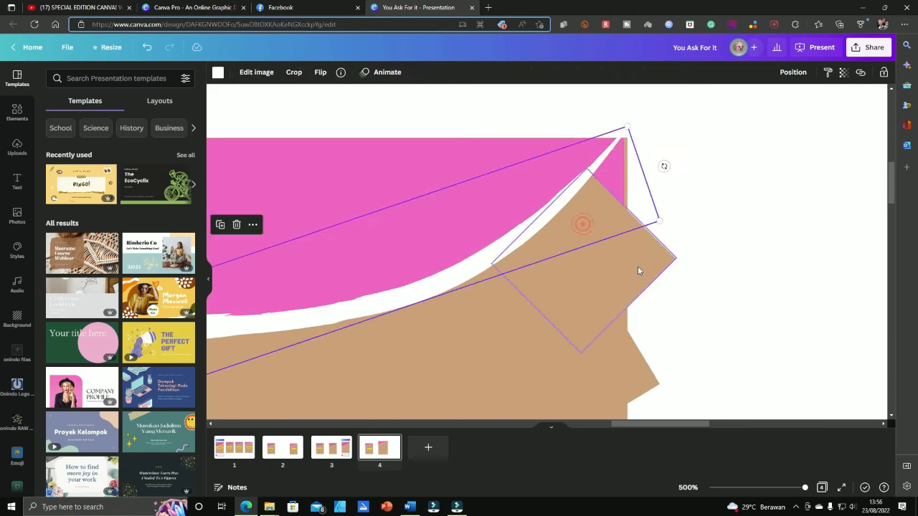
{"action": "left_click_drag", "start_coordinate": [637, 266], "coordinate": [716, 270]}
{"action": "left_click_drag", "start_coordinate": [725, 329], "coordinate": [666, 355]}
{"action": "left_click_drag", "start_coordinate": [655, 279], "coordinate": [655, 246]}
{"action": "left_click_drag", "start_coordinate": [729, 231], "coordinate": [630, 236]}
{"action": "left_click_drag", "start_coordinate": [607, 168], "coordinate": [610, 139]}
{"action": "left_click_drag", "start_coordinate": [592, 216], "coordinate": [614, 216]}
{"action": "left_click_drag", "start_coordinate": [622, 293], "coordinate": [668, 228]}
{"action": "left_click_drag", "start_coordinate": [622, 183], "coordinate": [628, 197]}
{"action": "left_click", "coordinate": [792, 73]}
{"action": "left_click", "coordinate": [758, 103]}
{"action": "left_click", "coordinate": [706, 190]}
Duplicate the rotated tan rectangle into the card's top-right corner and move it backward
{"action": "left_click", "coordinate": [662, 222]}
{"action": "key", "text": "ctrl+d"}
{"action": "left_click_drag", "start_coordinate": [662, 223], "coordinate": [641, 154]}
{"action": "left_click", "coordinate": [793, 72]}
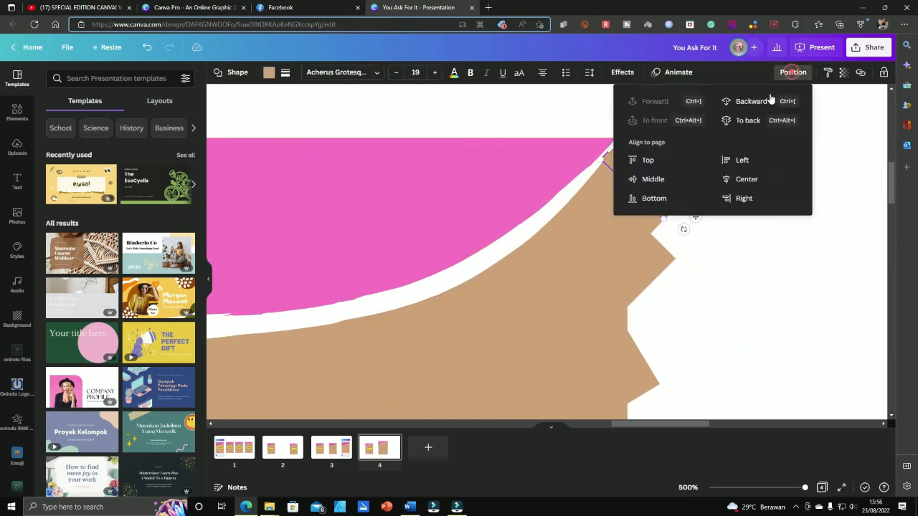
{"action": "left_click", "coordinate": [761, 102]}
{"action": "scroll", "coordinate": [678, 202], "scroll_direction": "down", "scroll_amount": 5}
Duplicate the corner rectangle, straighten it along the card's outer edge, and colour it white
{"action": "left_click", "coordinate": [461, 304]}
{"action": "left_click", "coordinate": [720, 200]}
{"action": "key", "text": "ctrl+d"}
{"action": "left_click_drag", "start_coordinate": [720, 214], "coordinate": [733, 194]}
{"action": "left_click_drag", "start_coordinate": [756, 218], "coordinate": [741, 295]}
{"action": "scroll", "coordinate": [728, 199], "scroll_direction": "up", "scroll_amount": 2}
{"action": "left_click", "coordinate": [269, 72]}
{"action": "left_click", "coordinate": [184, 123]}
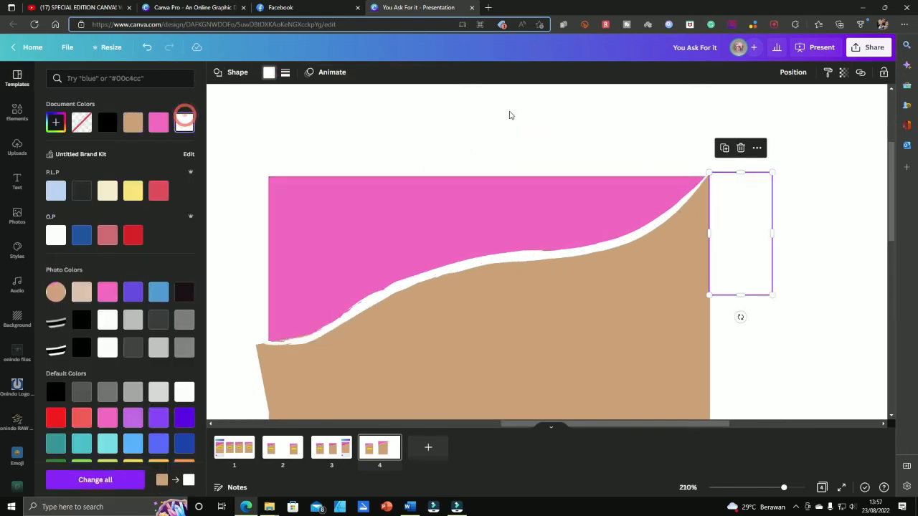
{"action": "left_click", "coordinate": [509, 112]}
Nudge the white rectangle right and raise it above the pink top as a strip
{"action": "left_click", "coordinate": [757, 248]}
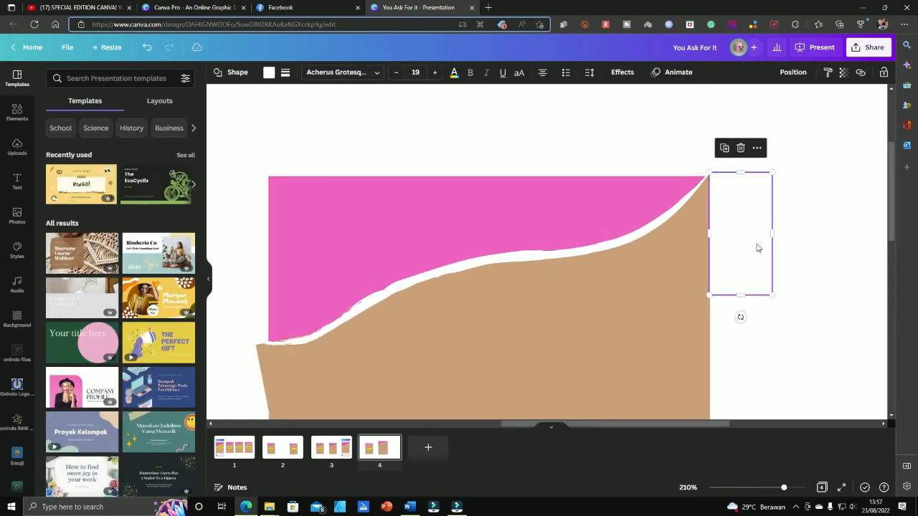
{"action": "key", "text": "Right"}
{"action": "left_click", "coordinate": [836, 278]}
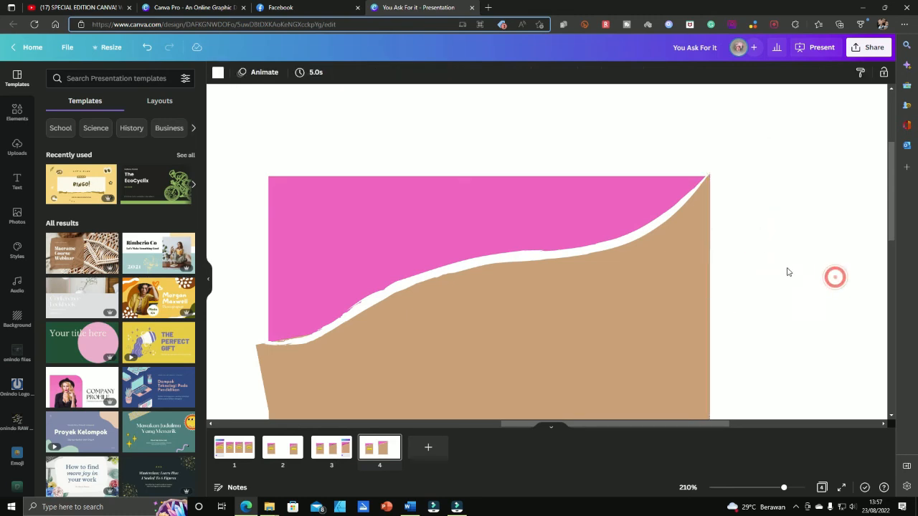
{"action": "left_click", "coordinate": [760, 251]}
{"action": "key", "text": "ctrl+v"}
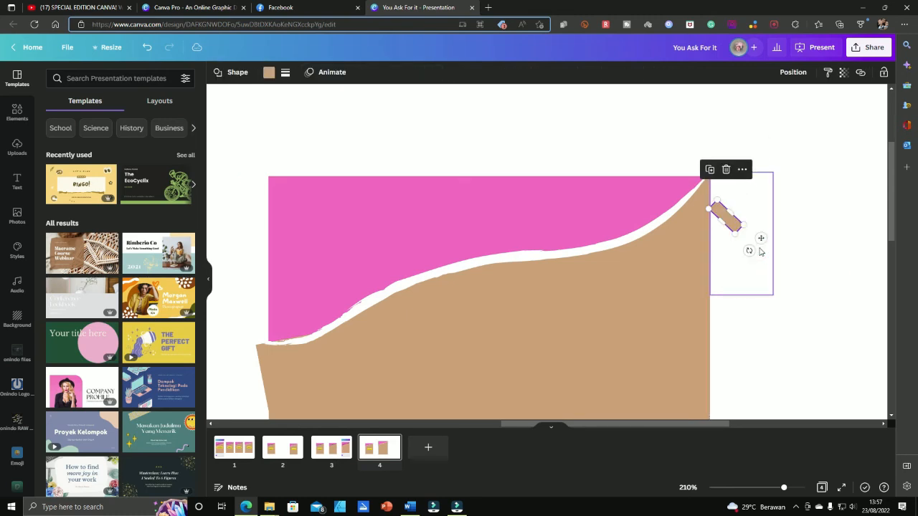
{"action": "key", "text": "Delete"}
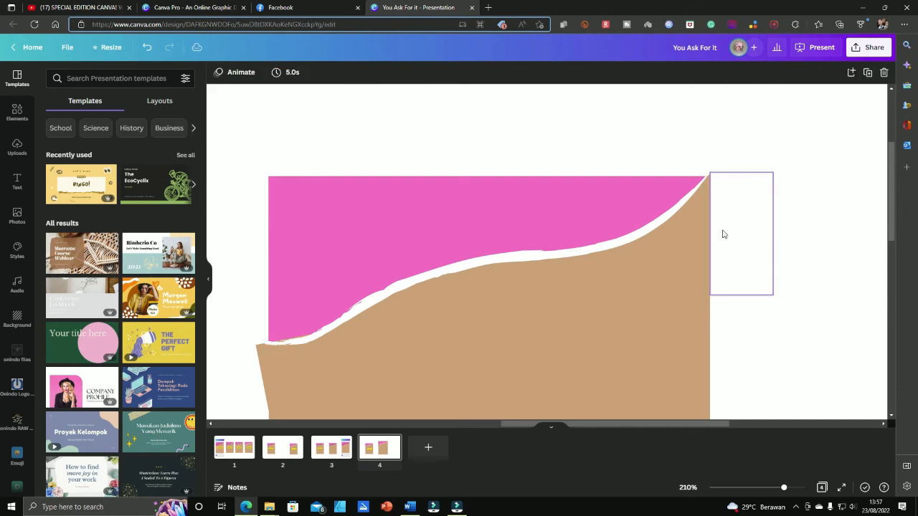
{"action": "left_click", "coordinate": [722, 232]}
{"action": "left_click_drag", "start_coordinate": [722, 232], "coordinate": [689, 103]}
{"action": "left_click", "coordinate": [775, 192]}
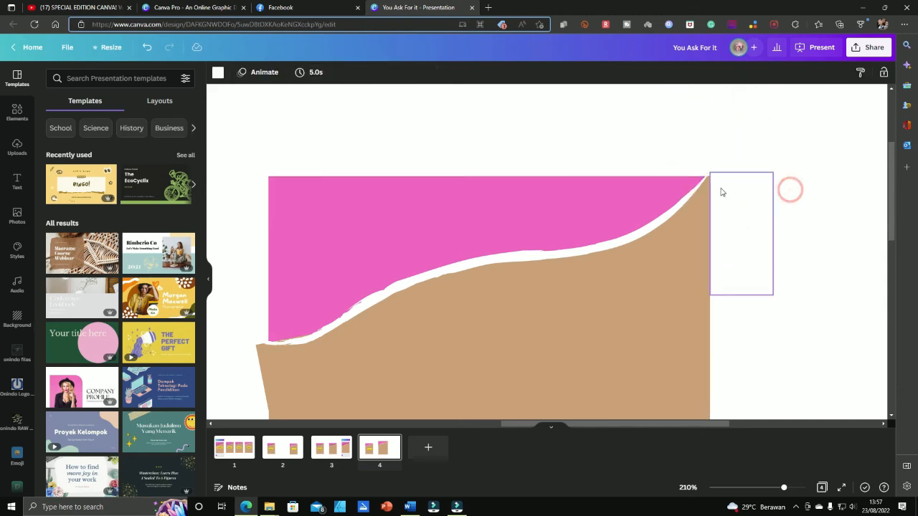
Zoom out and move the white strip into the gap between the two cards
{"action": "key", "text": "ctrl+minus"}
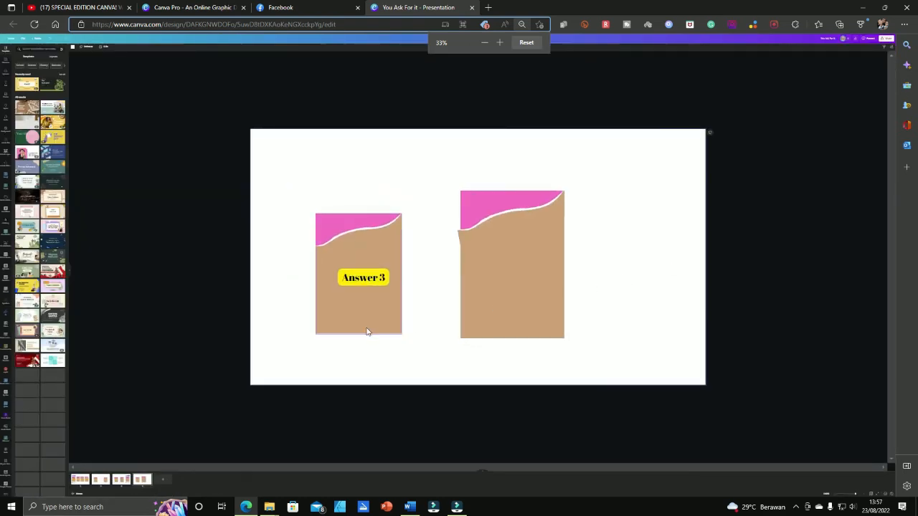
{"action": "scroll", "coordinate": [478, 268], "scroll_direction": "up", "scroll_amount": 5}
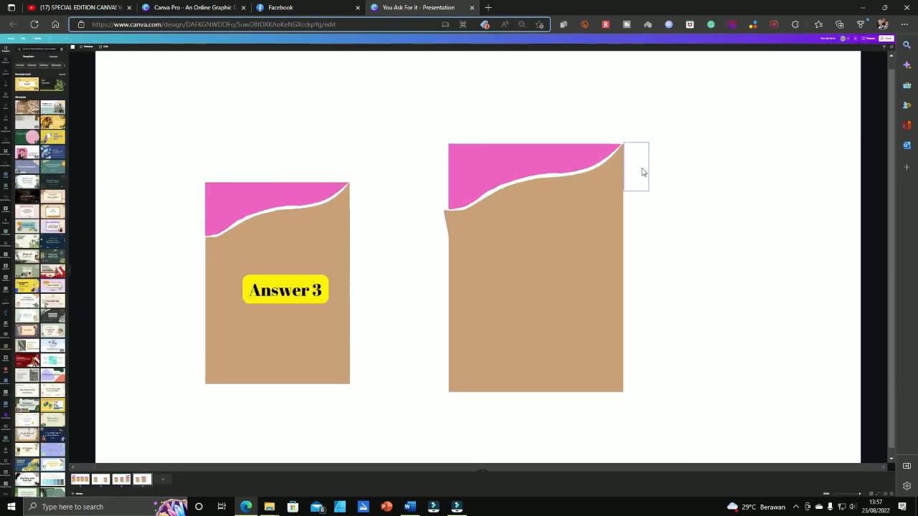
{"action": "left_click", "coordinate": [643, 172]}
{"action": "left_click", "coordinate": [700, 191]}
{"action": "left_click", "coordinate": [641, 175]}
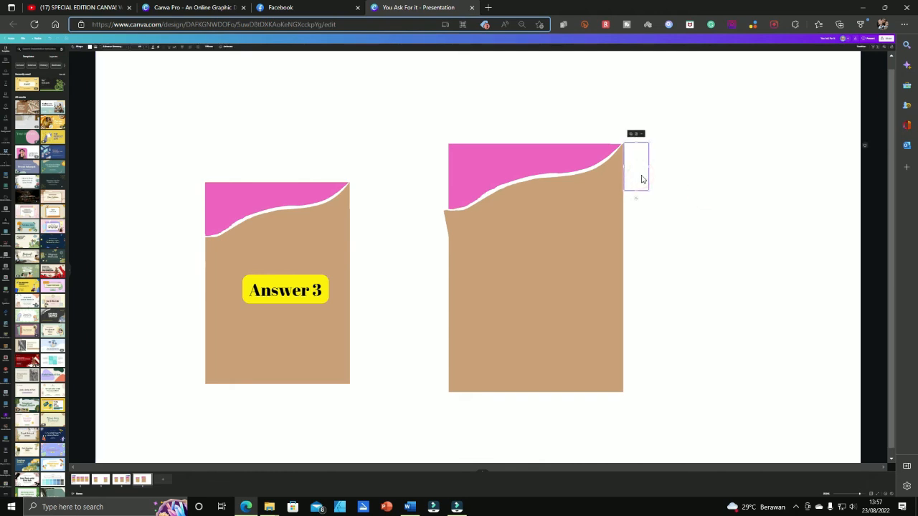
{"action": "left_click_drag", "start_coordinate": [642, 180], "coordinate": [435, 223]}
{"action": "scroll", "coordinate": [445, 225], "scroll_direction": "up", "scroll_amount": 3}
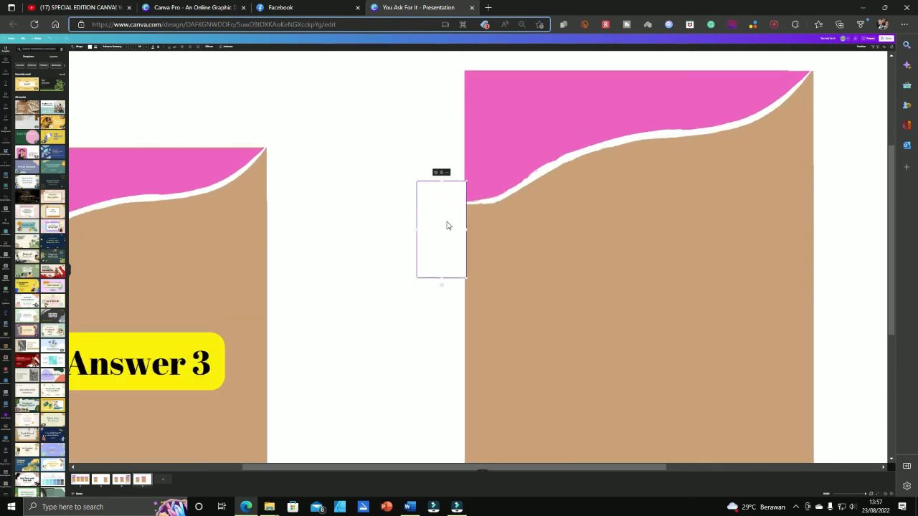
{"action": "key", "text": "Escape"}
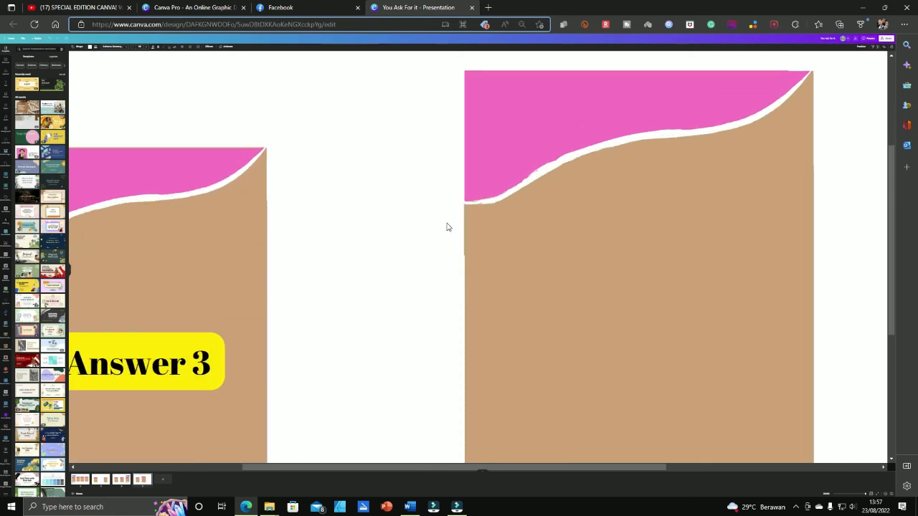
{"action": "left_click", "coordinate": [446, 225]}
{"action": "key", "text": "Escape"}
{"action": "left_click", "coordinate": [438, 224]}
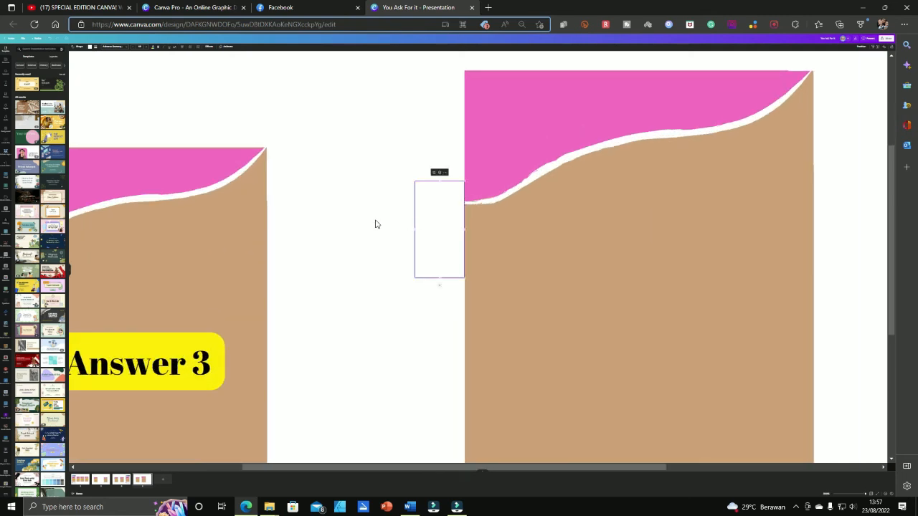
{"action": "left_click", "coordinate": [345, 224]}
{"action": "scroll", "coordinate": [584, 279], "scroll_direction": "down", "scroll_amount": 5}
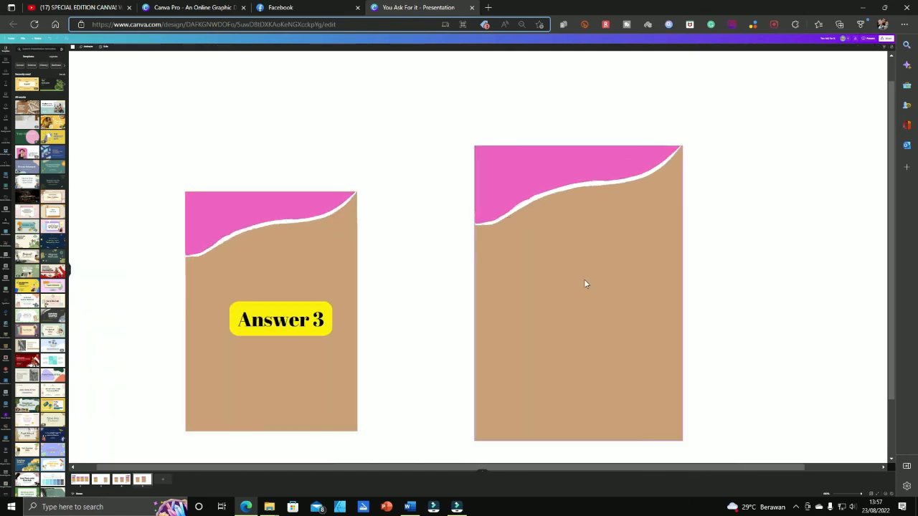
Marquee-select the whole right card and drag it closer to the left card
{"action": "left_click_drag", "start_coordinate": [389, 102], "coordinate": [700, 409]}
{"action": "left_click_drag", "start_coordinate": [553, 301], "coordinate": [482, 296]}
{"action": "left_click_drag", "start_coordinate": [281, 264], "coordinate": [230, 264]}
{"action": "key", "text": "ctrl+z"}
Move both cards up-left and duplicate the right card's tan rectangle to the far right
{"action": "left_click_drag", "start_coordinate": [112, 101], "coordinate": [632, 414]}
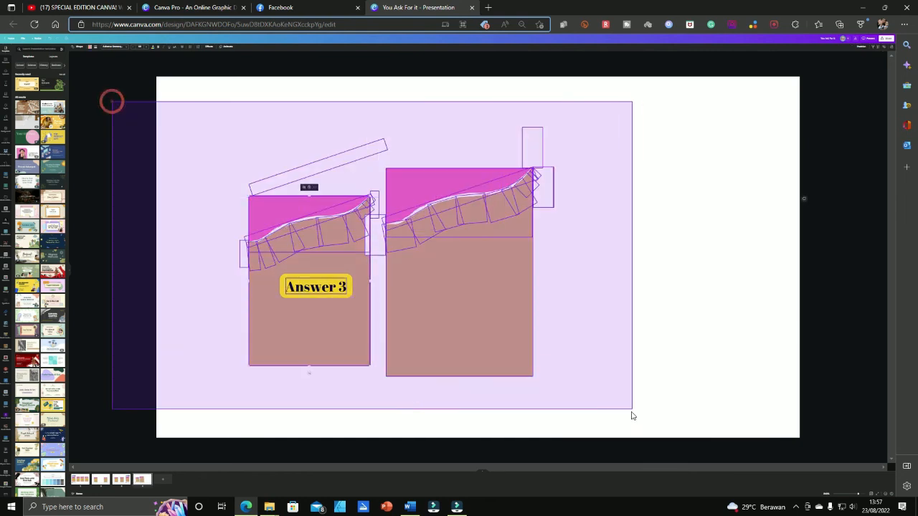
{"action": "left_click_drag", "start_coordinate": [503, 342], "coordinate": [422, 311]}
{"action": "left_click", "coordinate": [629, 245]}
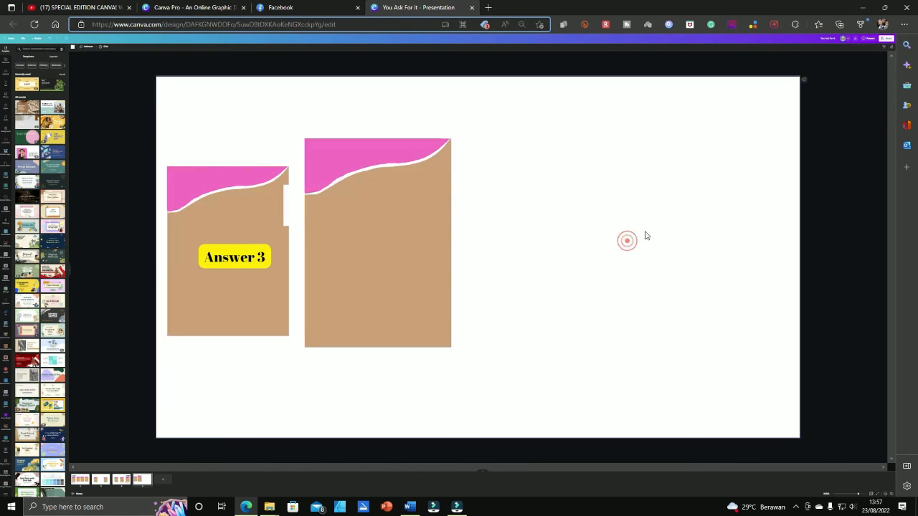
{"action": "left_click", "coordinate": [380, 274]}
{"action": "key", "text": "ctrl+d"}
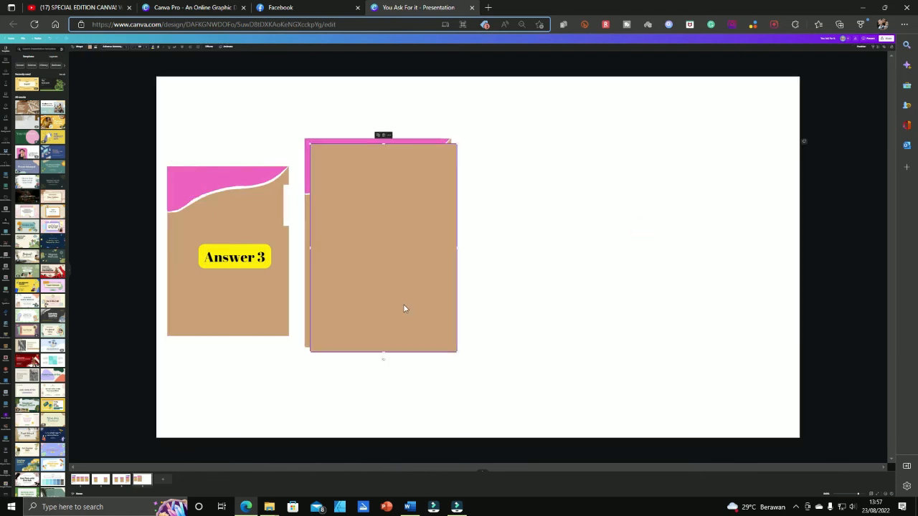
{"action": "left_click_drag", "start_coordinate": [404, 308], "coordinate": [699, 303]}
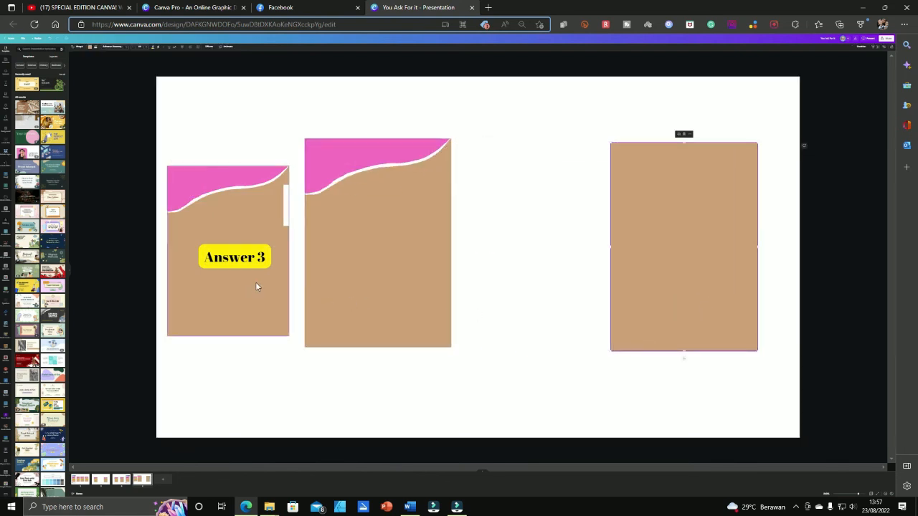
Open the template's pages, restore browser zoom, and set the canvas zoom to 49%
{"action": "left_click", "coordinate": [38, 177]}
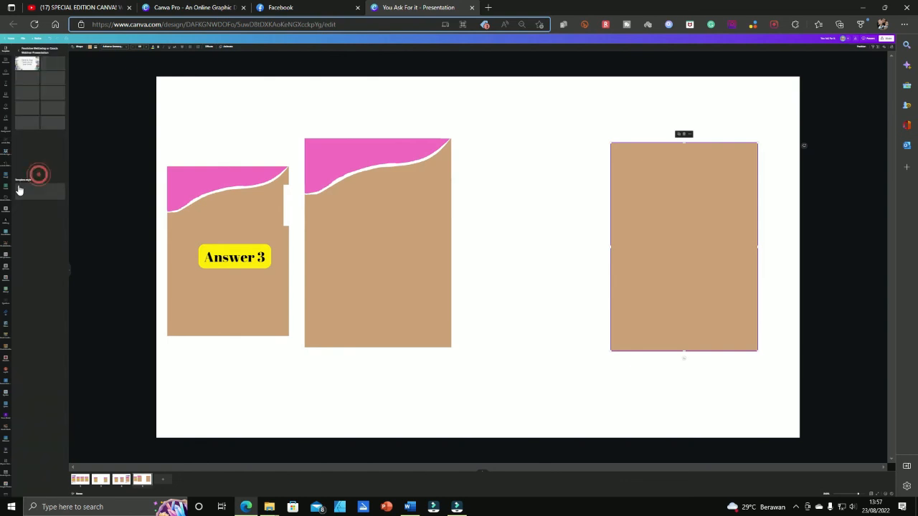
{"action": "key", "text": "ctrl+plus"}
{"action": "key", "text": "ctrl+plus"}
{"action": "key", "text": "ctrl+plus"}
{"action": "key", "text": "ctrl+plus"}
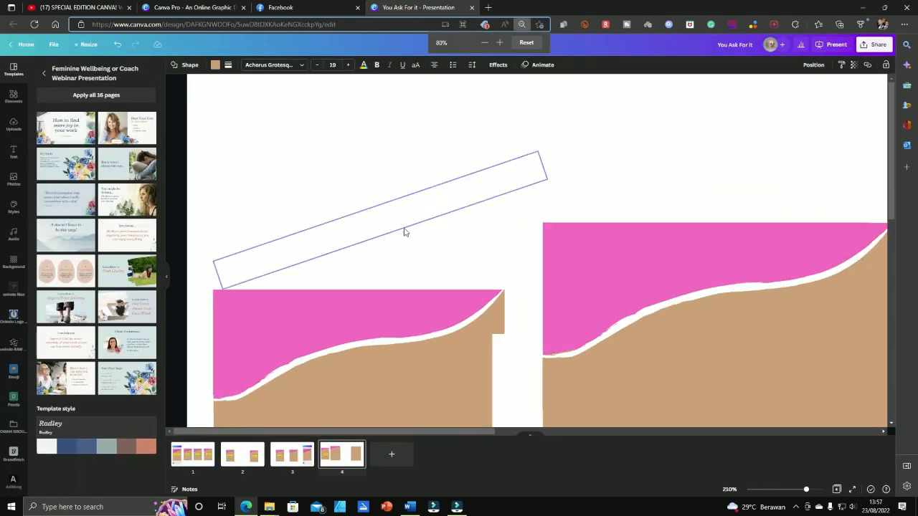
{"action": "left_click_drag", "start_coordinate": [800, 491], "coordinate": [777, 490]}
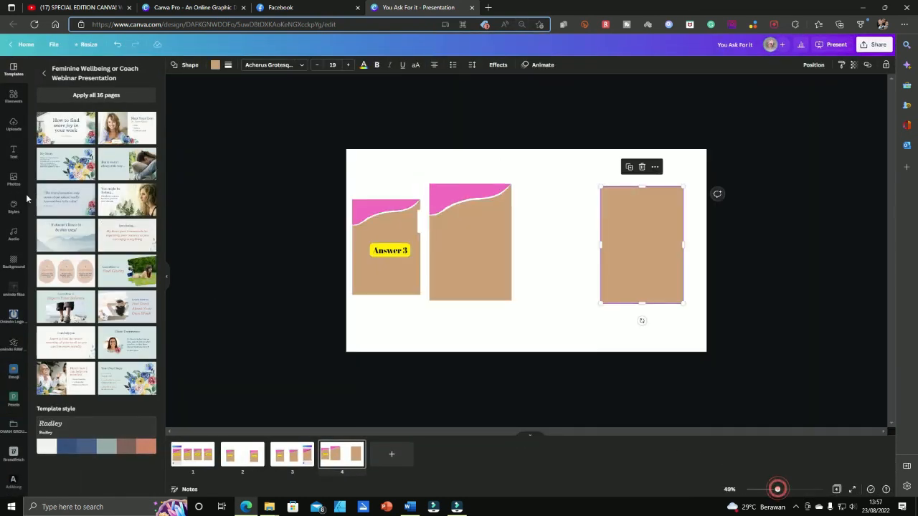
Search Elements for 'blob', place one over the third card's top, and colour it pink
{"action": "left_click", "coordinate": [99, 70]}
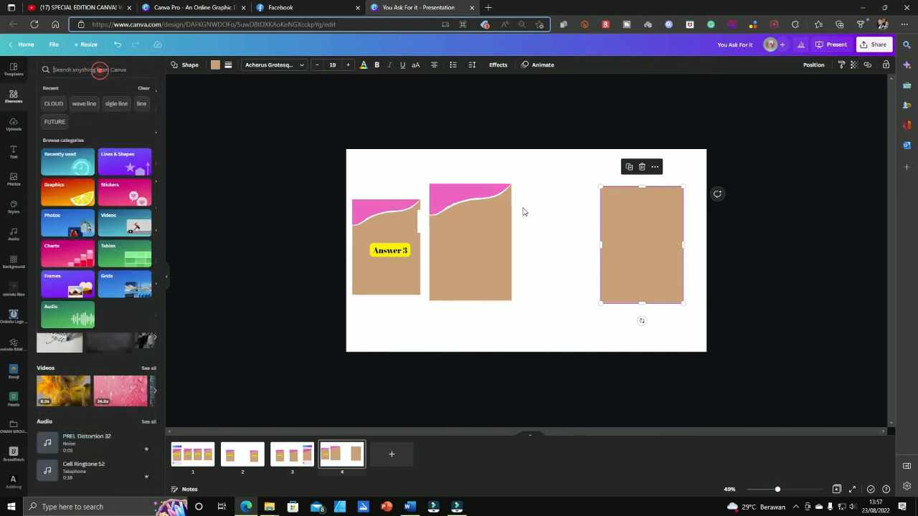
{"action": "type", "text": "blob"}
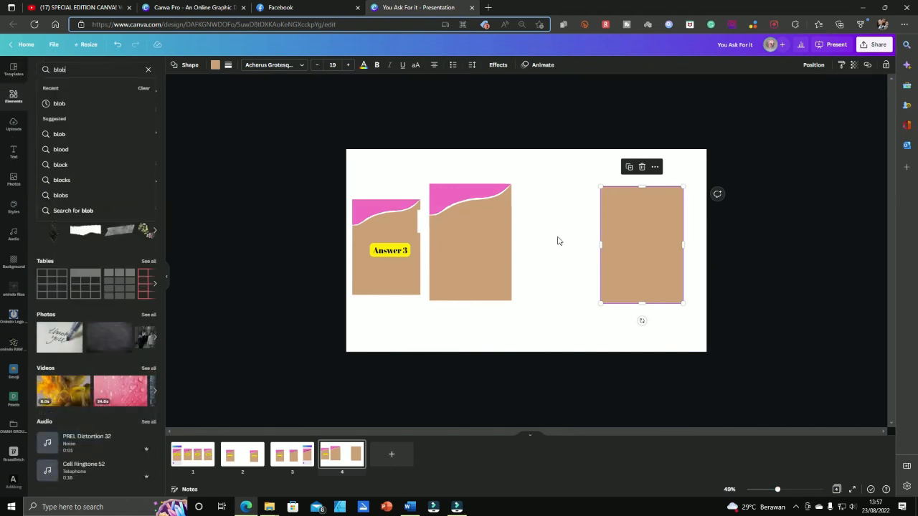
{"action": "key", "text": "Return"}
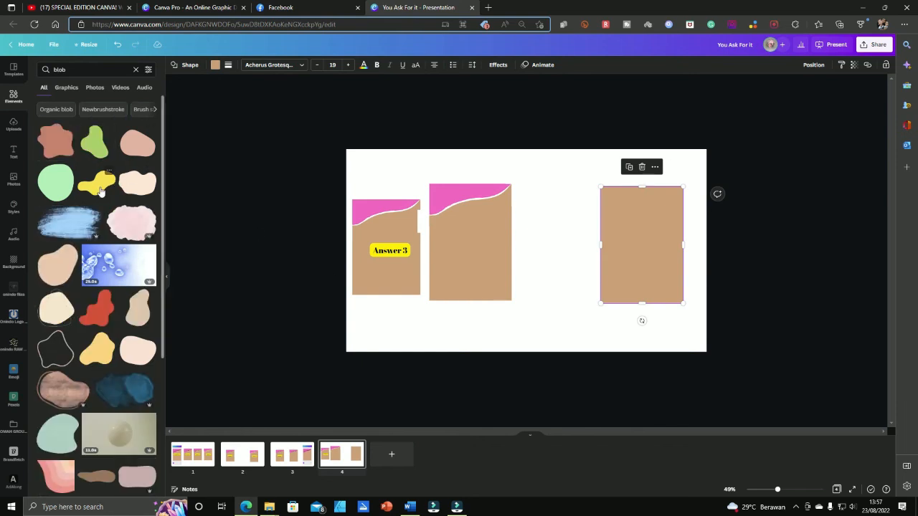
{"action": "left_click", "coordinate": [101, 190]}
{"action": "left_click_drag", "start_coordinate": [548, 257], "coordinate": [642, 198]}
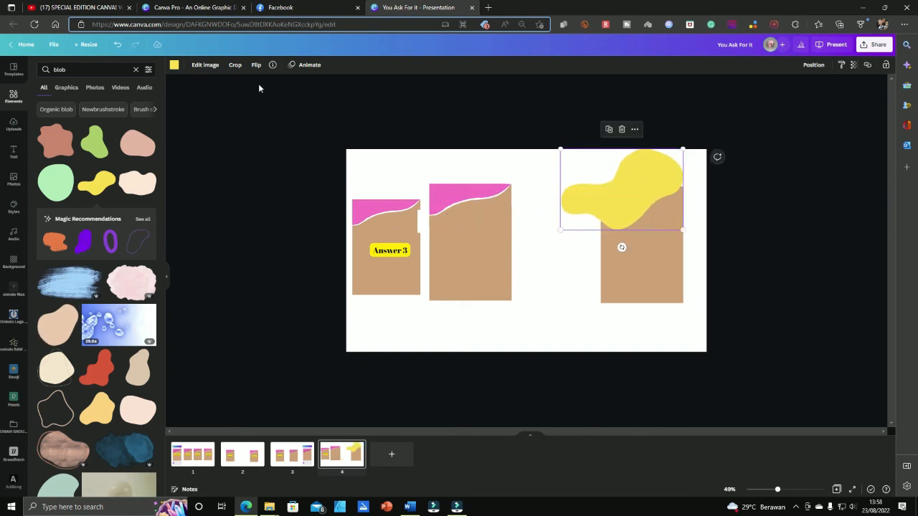
{"action": "left_click", "coordinate": [173, 66]}
{"action": "left_click", "coordinate": [129, 107]}
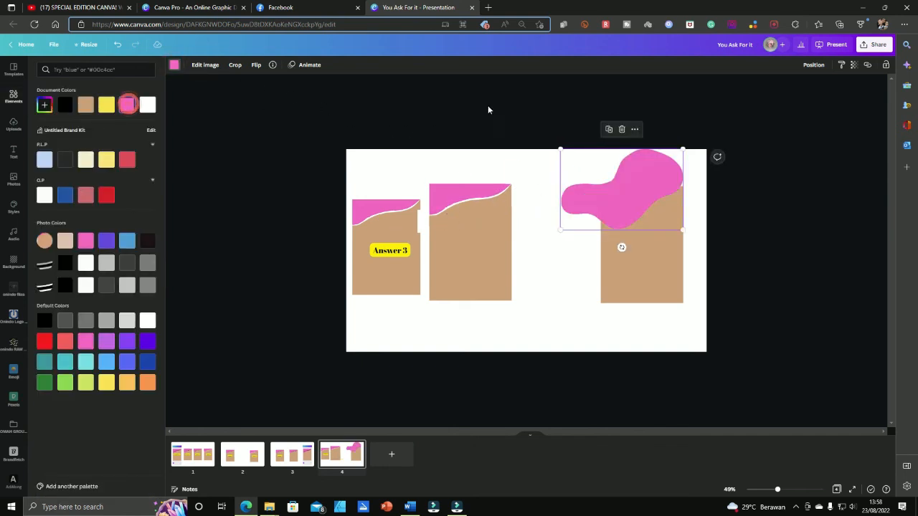
{"action": "left_click", "coordinate": [487, 102]}
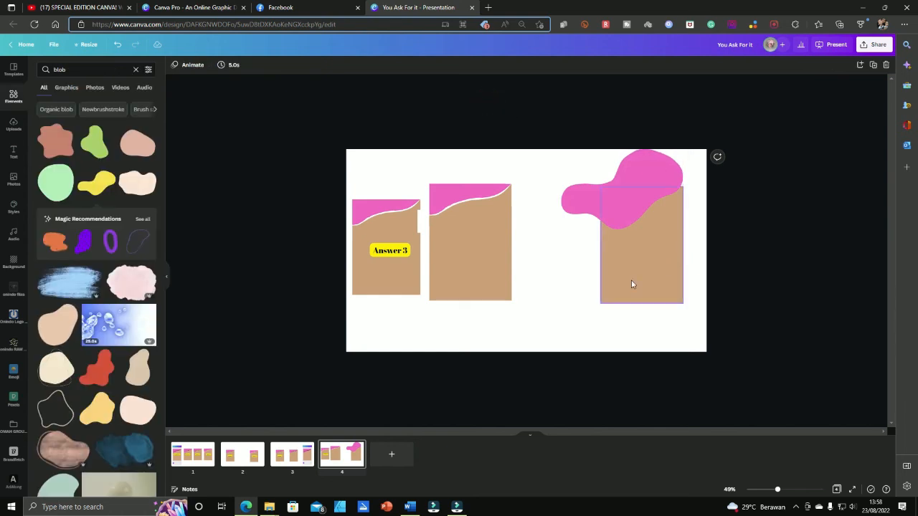
Make a blob copy white, send it behind, and offset the pink blob to show a white outline
{"action": "left_click", "coordinate": [764, 230]}
{"action": "left_click", "coordinate": [642, 201]}
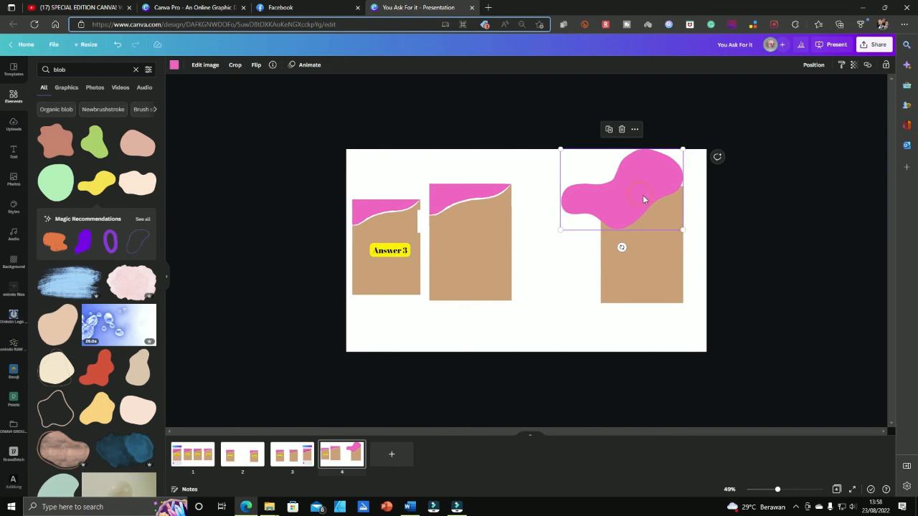
{"action": "left_click_drag", "start_coordinate": [644, 200], "coordinate": [646, 204]}
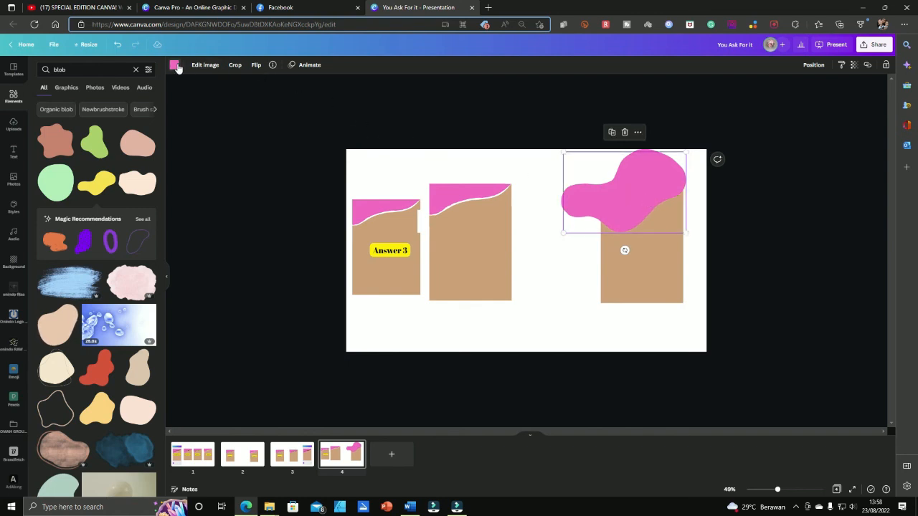
{"action": "left_click", "coordinate": [175, 65]}
{"action": "left_click", "coordinate": [126, 106]}
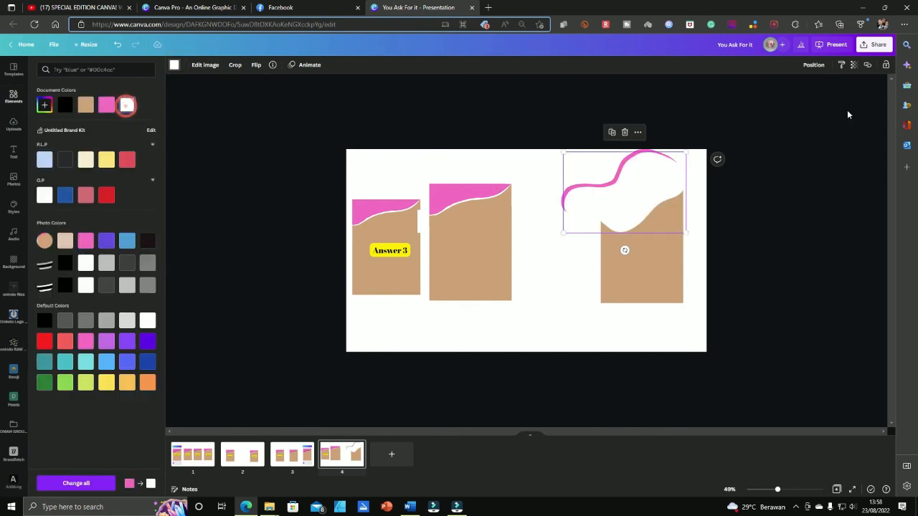
{"action": "left_click", "coordinate": [811, 66]}
{"action": "left_click", "coordinate": [778, 90]}
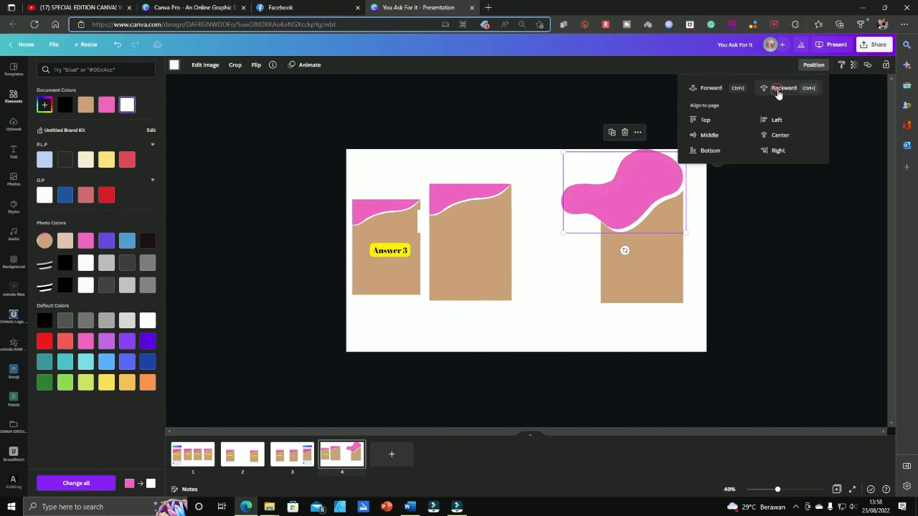
{"action": "left_click", "coordinate": [785, 213]}
{"action": "left_click_drag", "start_coordinate": [645, 176], "coordinate": [648, 175]}
{"action": "left_click", "coordinate": [818, 227]}
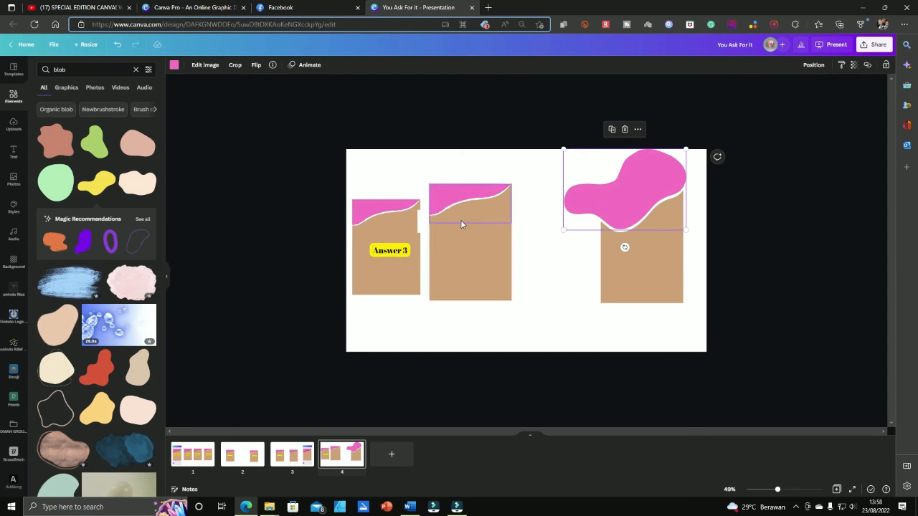
{"action": "left_click", "coordinate": [426, 230]}
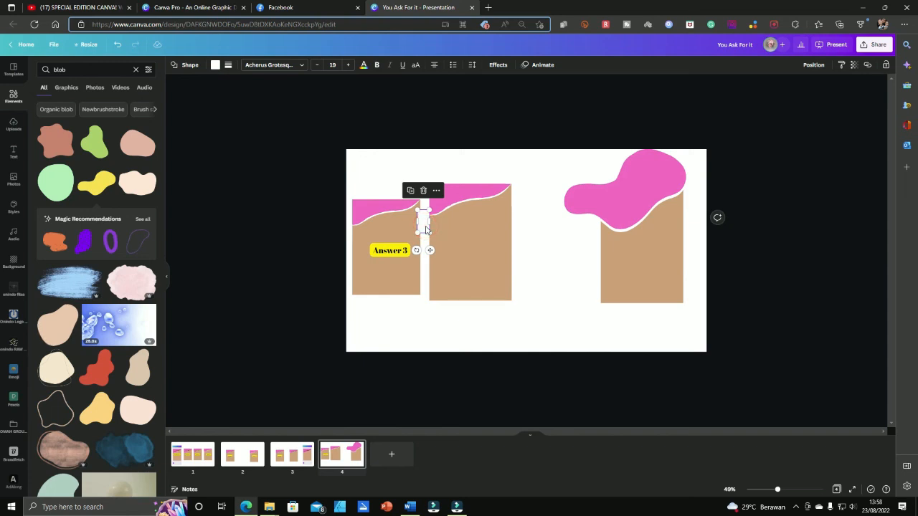
Widen the white rectangle and raise it over the blob's overhang, then realign the pink blob
{"action": "left_click_drag", "start_coordinate": [422, 223], "coordinate": [715, 156]}
{"action": "key", "text": "ctrl+z"}
{"action": "left_click", "coordinate": [614, 169]}
{"action": "left_click_drag", "start_coordinate": [627, 163], "coordinate": [709, 159]}
{"action": "left_click_drag", "start_coordinate": [656, 172], "coordinate": [641, 160]}
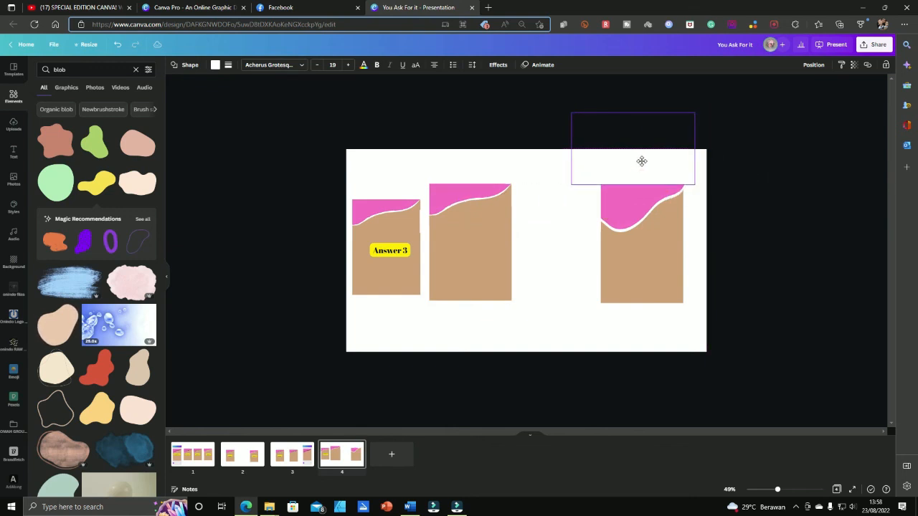
{"action": "left_click_drag", "start_coordinate": [631, 201], "coordinate": [661, 205]}
{"action": "left_click", "coordinate": [742, 209]}
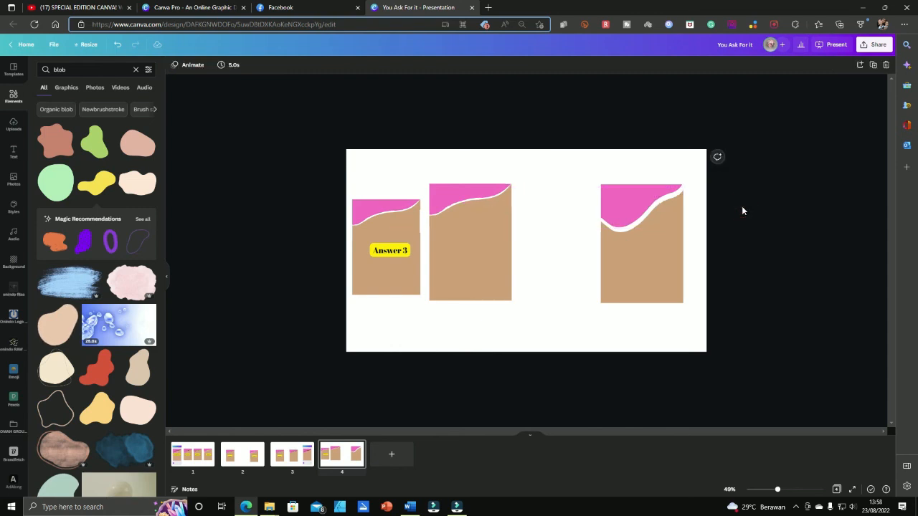
Compare page 4 with pages 1 and 3, then switch to the Facebook tab with the Answer designs
{"action": "left_click", "coordinate": [774, 211]}
{"action": "left_click_drag", "start_coordinate": [520, 109], "coordinate": [791, 323]}
{"action": "left_click", "coordinate": [791, 325]}
{"action": "left_click", "coordinate": [202, 455]}
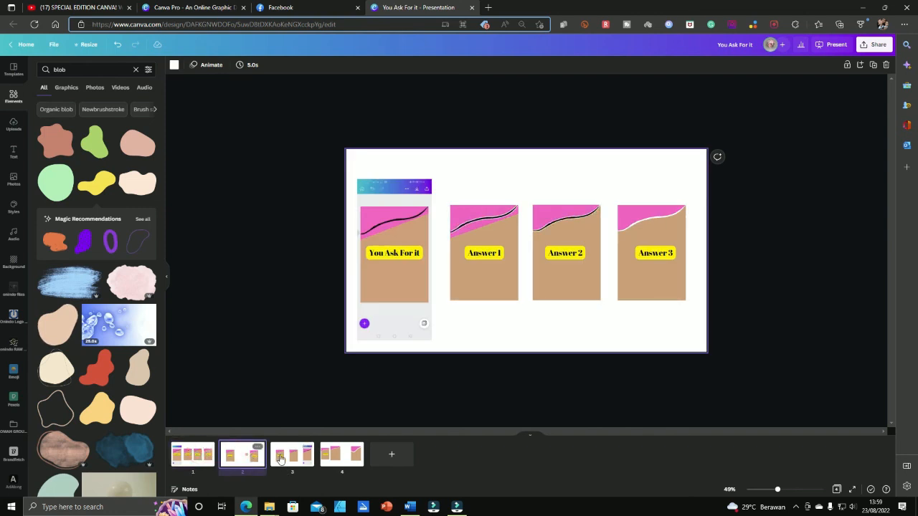
{"action": "left_click", "coordinate": [287, 457]}
{"action": "left_click", "coordinate": [343, 457]}
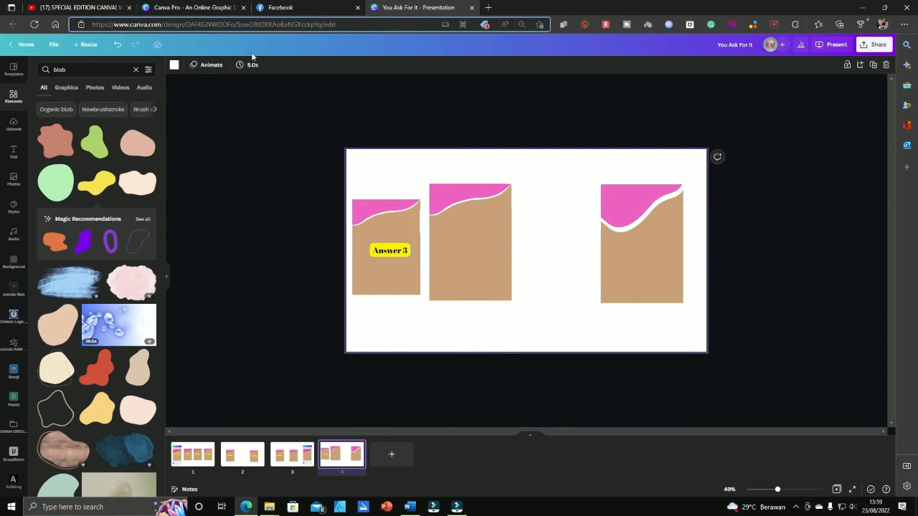
{"action": "left_click", "coordinate": [290, 8]}
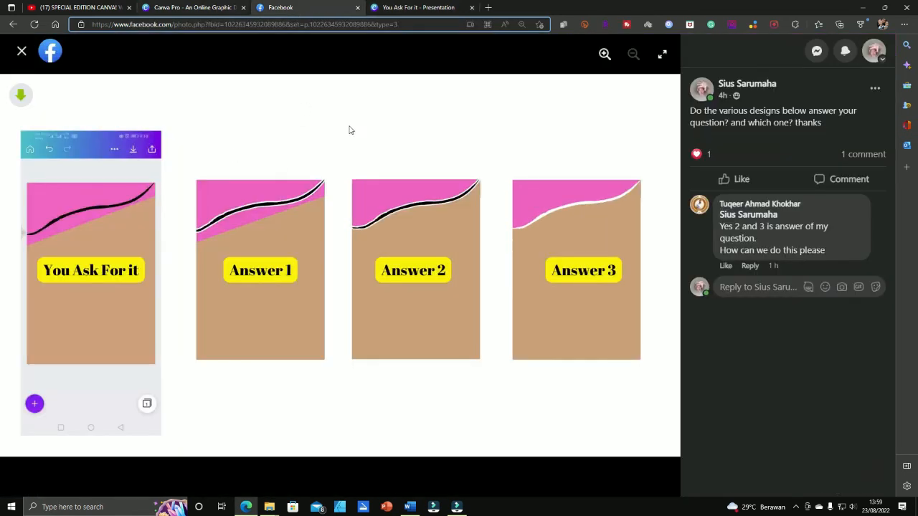
Close the full-size photo and scroll through the Canva Design Circle post and its comments
{"action": "key", "text": "ctrl+plus"}
{"action": "key", "text": "ctrl+plus"}
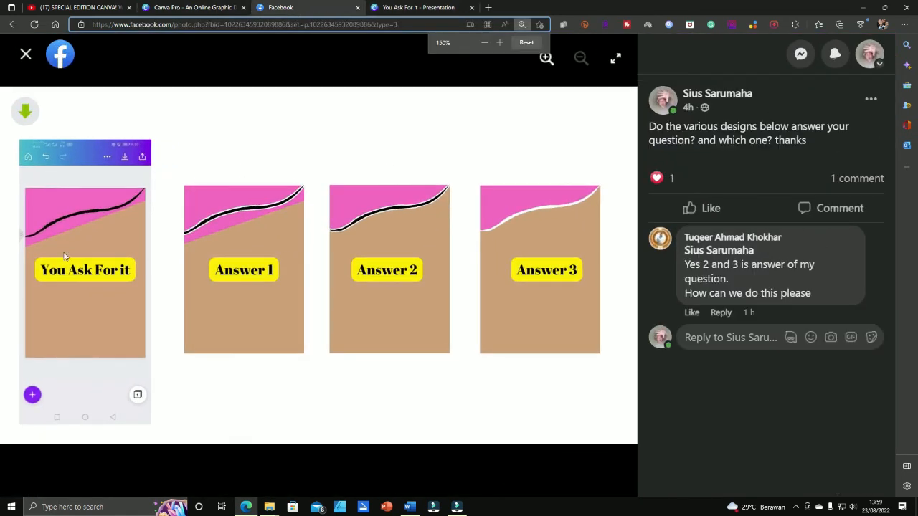
{"action": "left_click", "coordinate": [26, 54]}
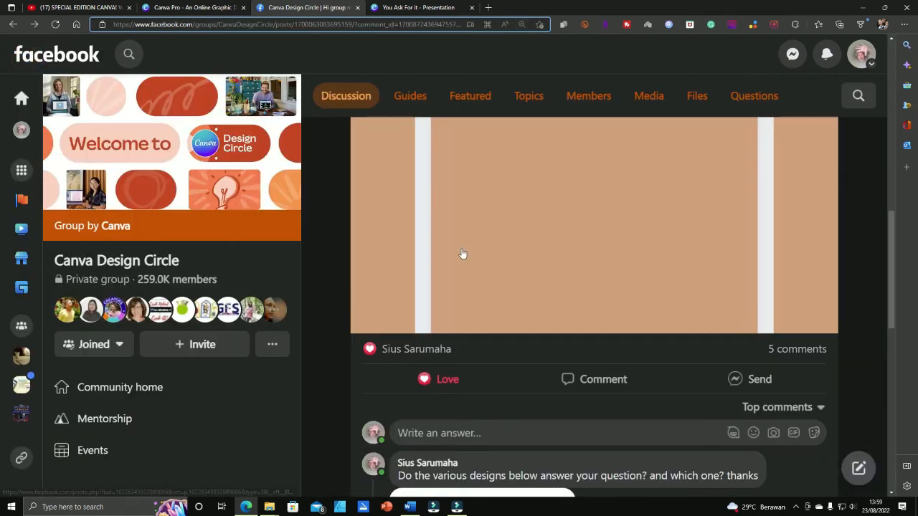
{"action": "scroll", "coordinate": [513, 267], "scroll_direction": "up", "scroll_amount": 5}
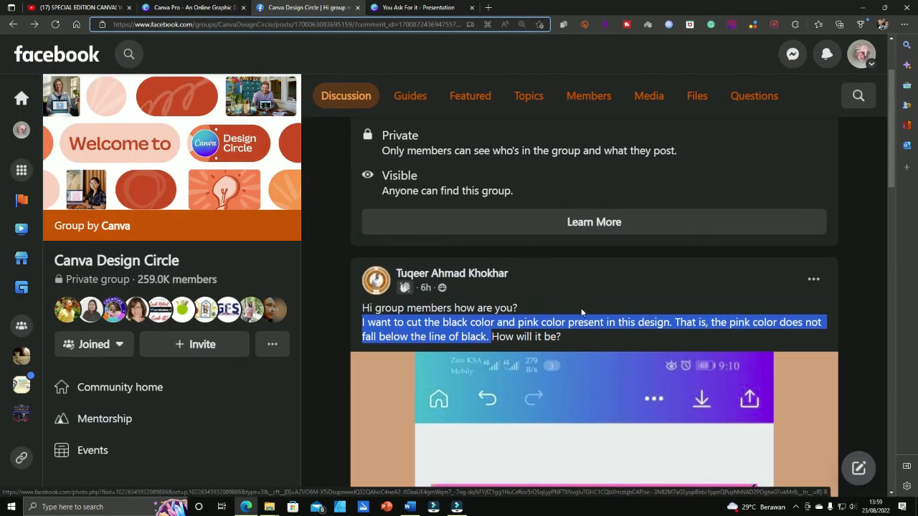
{"action": "scroll", "coordinate": [581, 307], "scroll_direction": "down", "scroll_amount": 2}
{"action": "scroll", "coordinate": [581, 311], "scroll_direction": "down", "scroll_amount": 5}
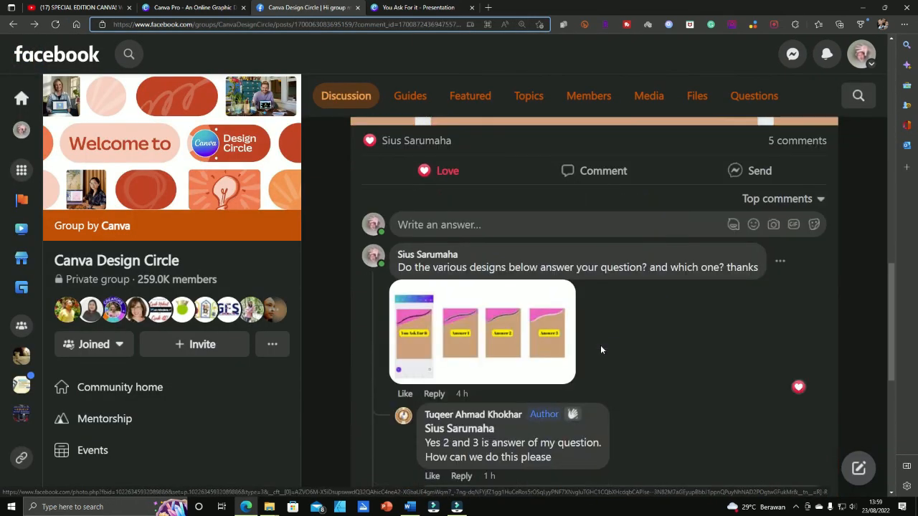
{"action": "scroll", "coordinate": [607, 347], "scroll_direction": "down", "scroll_amount": 3}
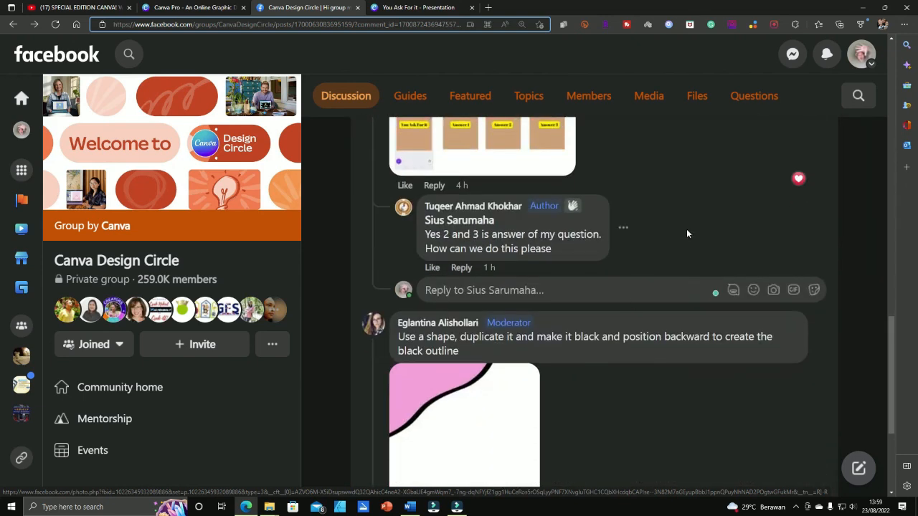
{"action": "scroll", "coordinate": [688, 233], "scroll_direction": "up", "scroll_amount": 2}
{"action": "scroll", "coordinate": [689, 235], "scroll_direction": "up", "scroll_amount": 2}
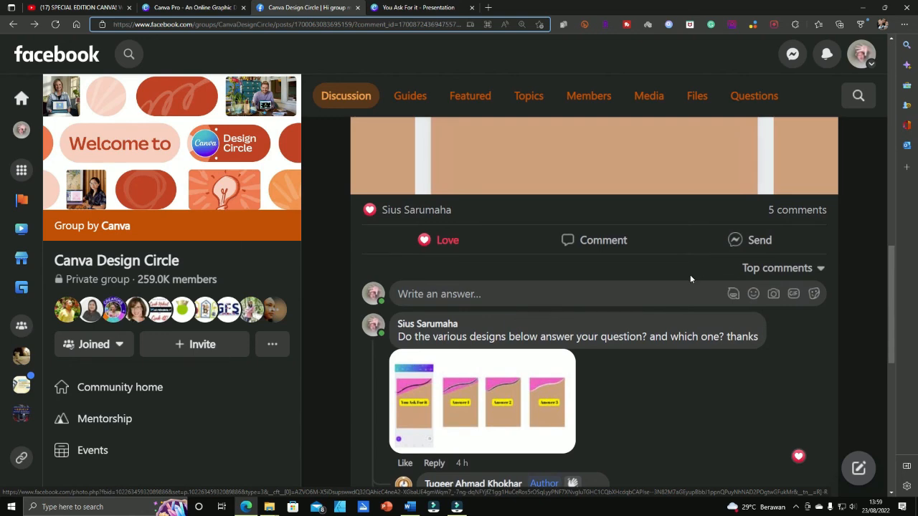
{"action": "scroll", "coordinate": [679, 292], "scroll_direction": "up", "scroll_amount": 3}
{"action": "scroll", "coordinate": [680, 292], "scroll_direction": "up", "scroll_amount": 7}
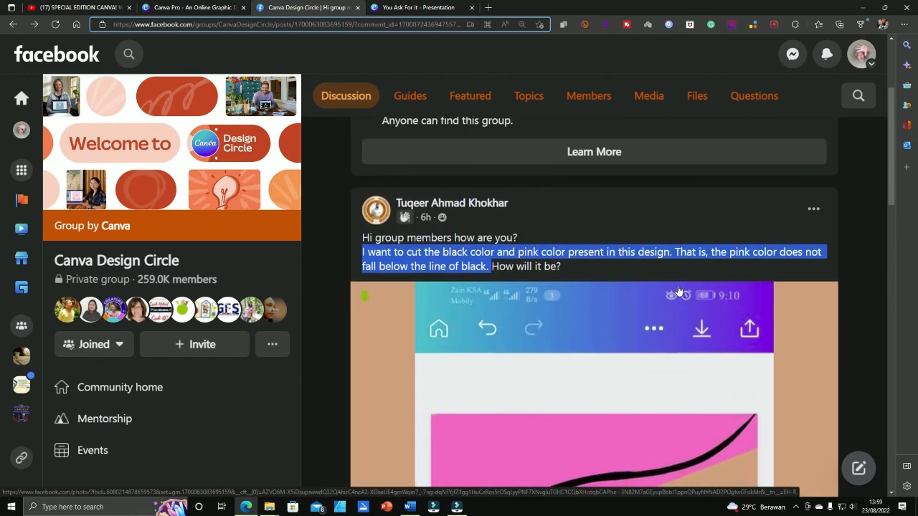
{"action": "key", "text": "ctrl+minus"}
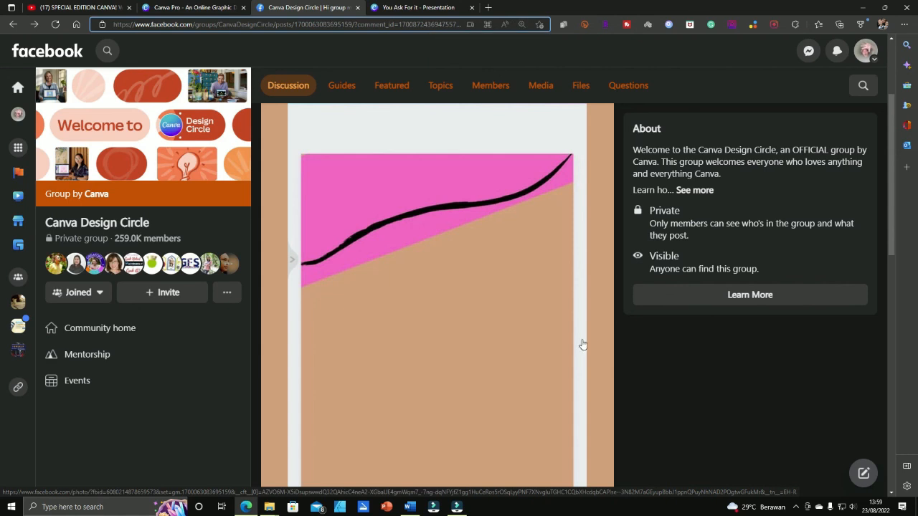
{"action": "scroll", "coordinate": [582, 345], "scroll_direction": "down", "scroll_amount": 1}
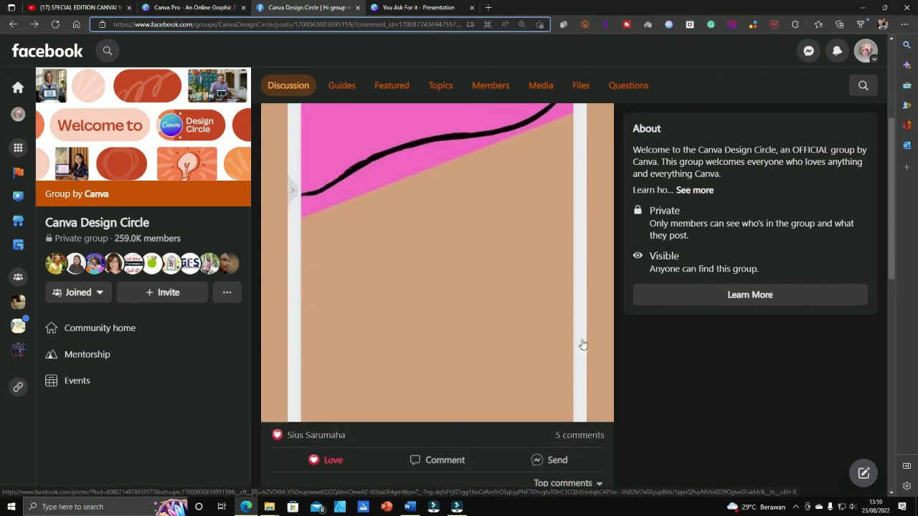
{"action": "scroll", "coordinate": [582, 345], "scroll_direction": "up", "scroll_amount": 2}
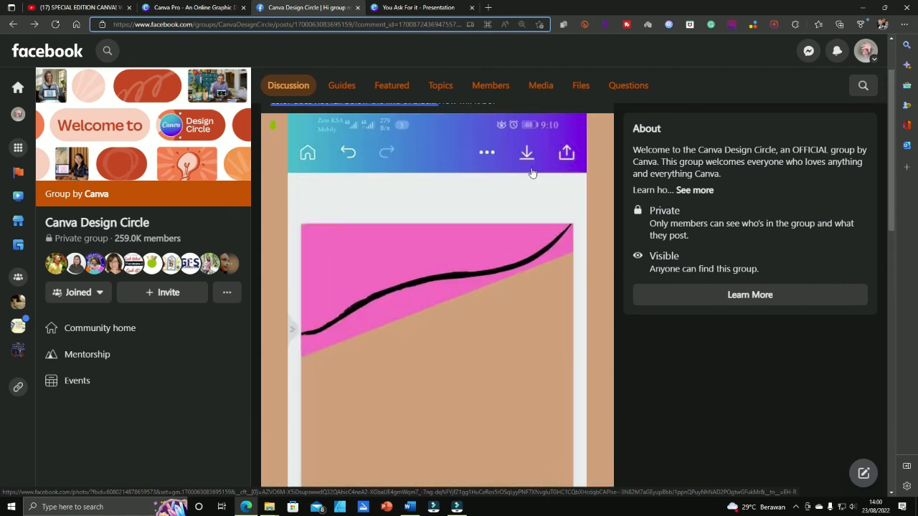